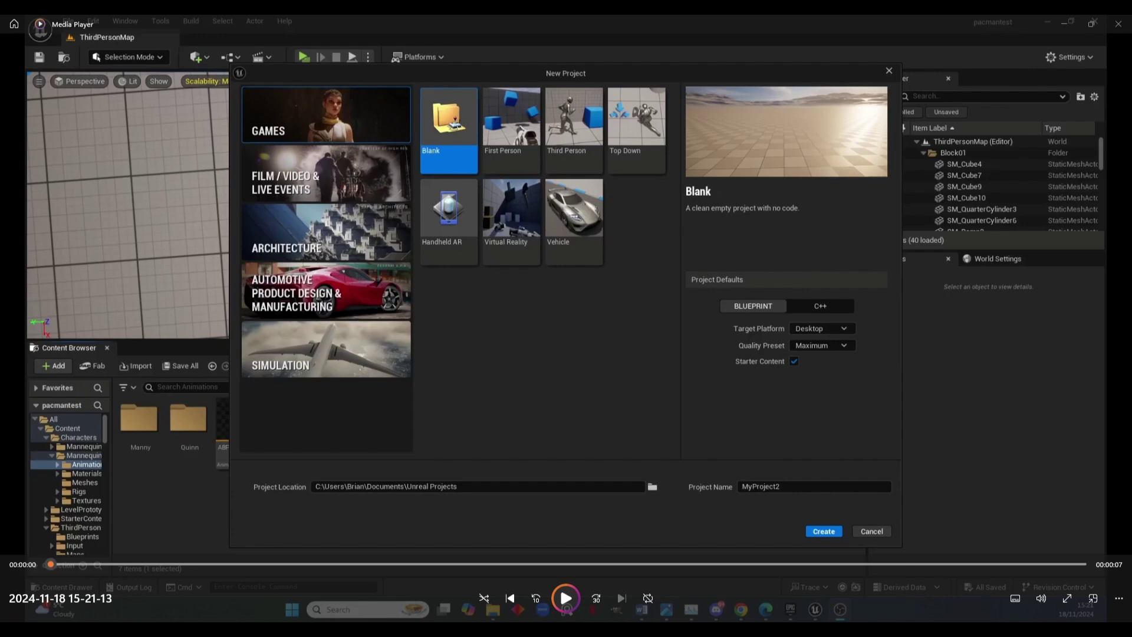
Create a Third Person Blueprint project named PacMan with starter content and maximize its editor window.
{"action": "left_click", "coordinate": [1119, 23]}
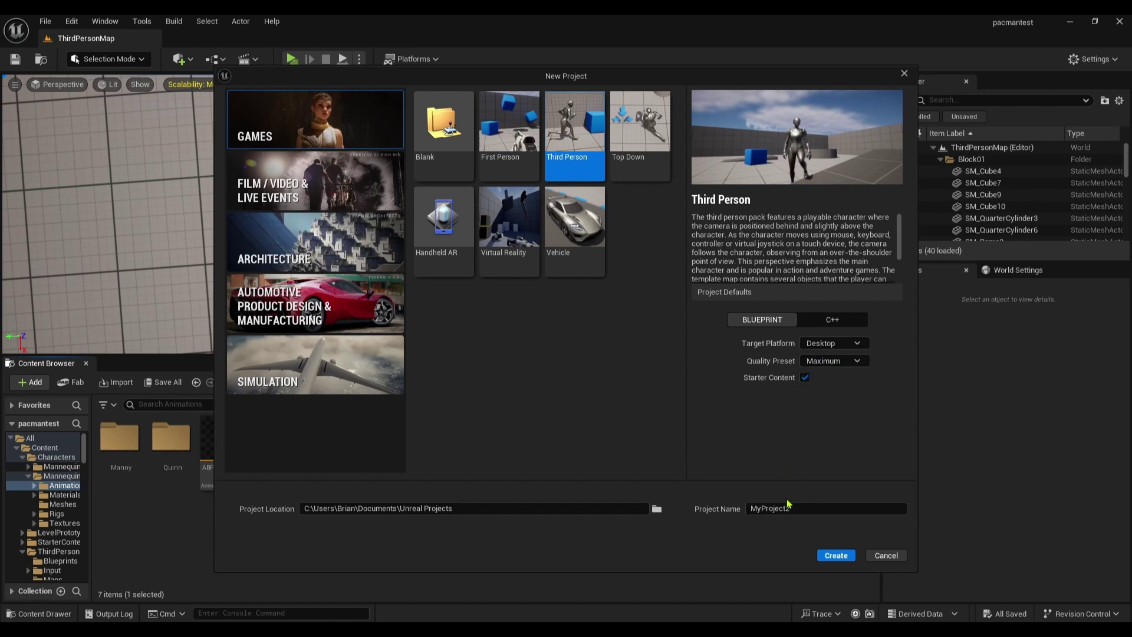
{"action": "left_click", "coordinate": [805, 509]}
{"action": "type", "text": "PacMan"}
{"action": "key", "text": "Return"}
{"action": "left_click", "coordinate": [839, 555]}
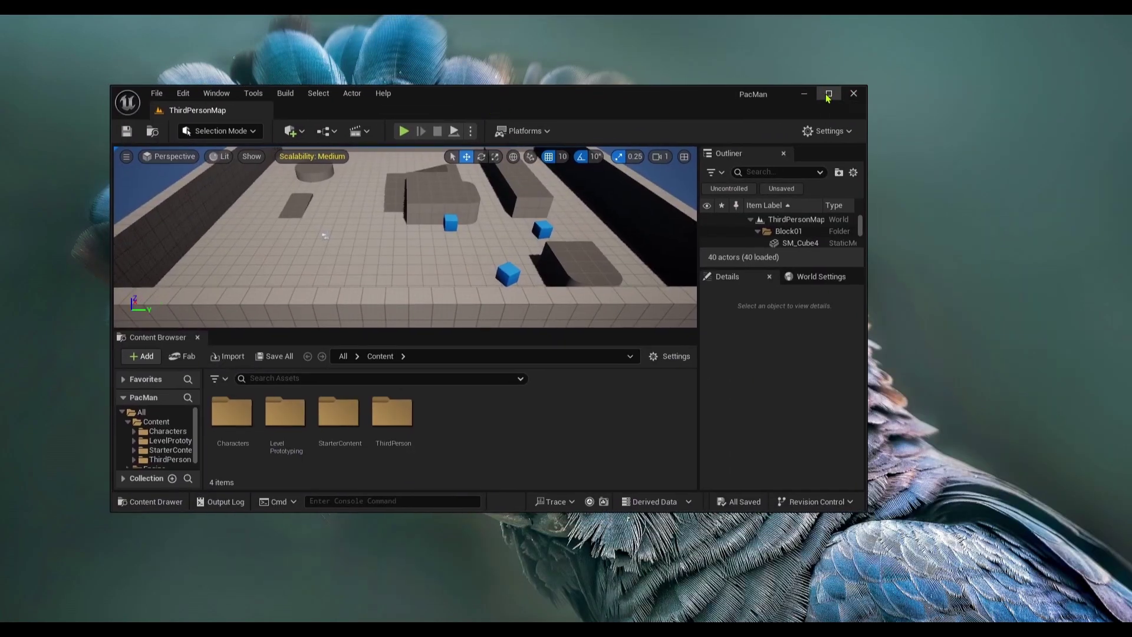
{"action": "left_click", "coordinate": [828, 95]}
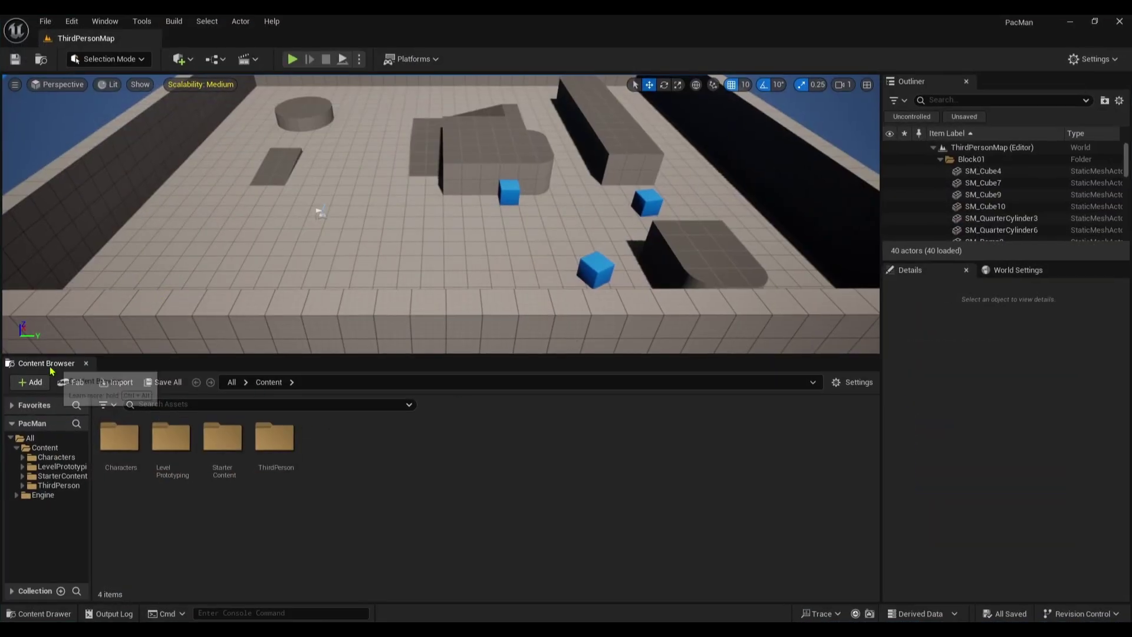
Try docking the Content Browser beside the viewport, return it below the viewport and shrink it.
{"action": "left_click_drag", "start_coordinate": [47, 362], "coordinate": [308, 147]}
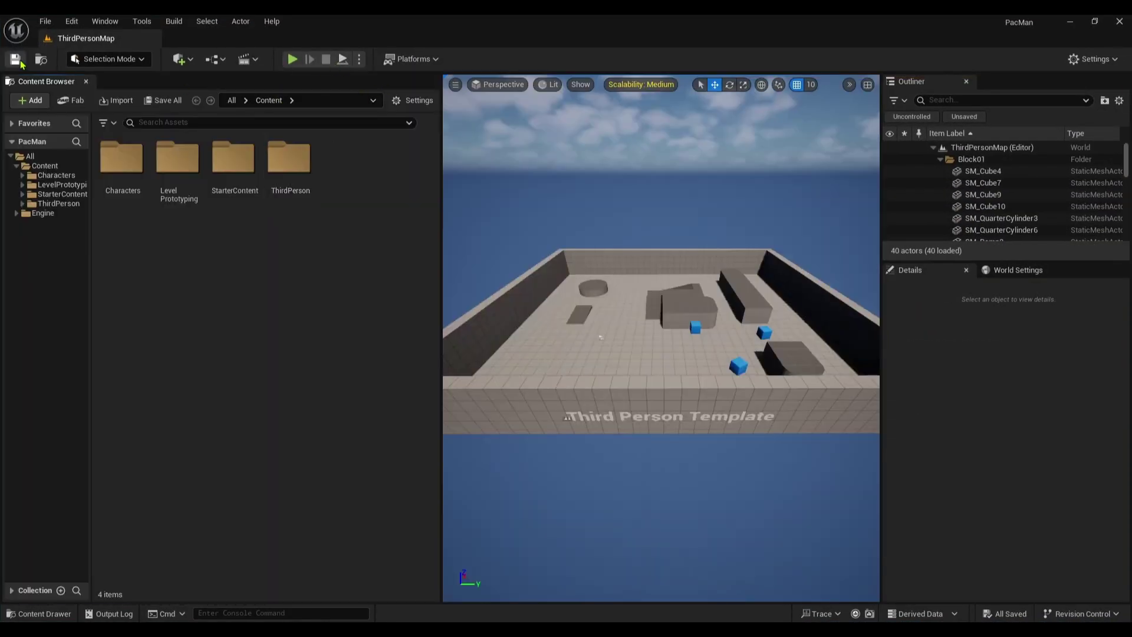
{"action": "left_click_drag", "start_coordinate": [41, 82], "coordinate": [333, 555]}
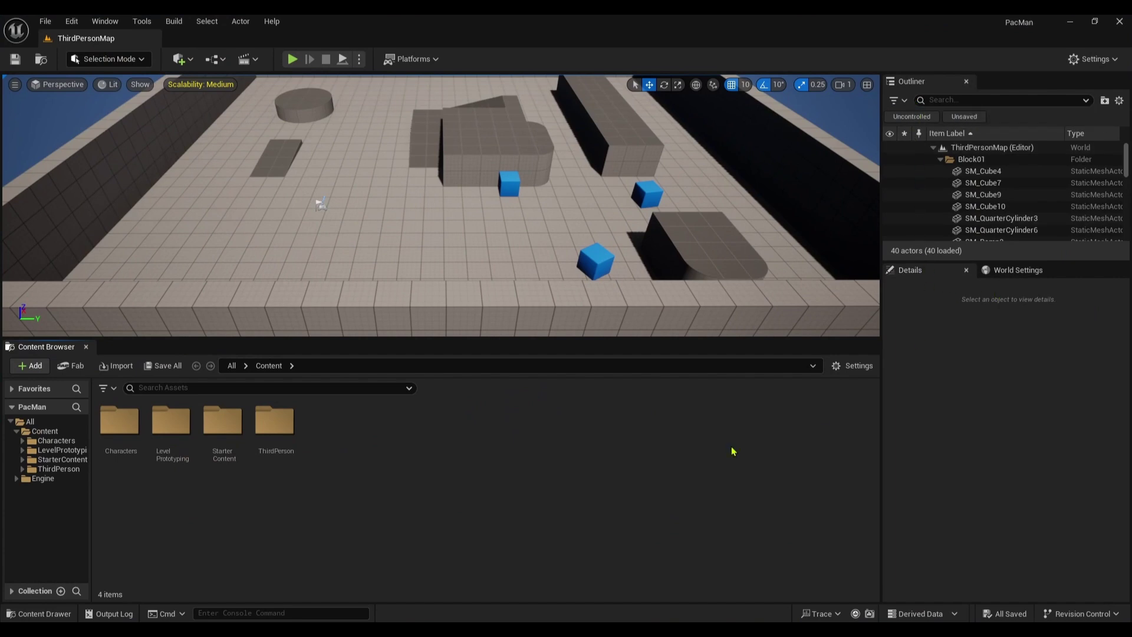
{"action": "left_click_drag", "start_coordinate": [601, 340], "coordinate": [566, 457]}
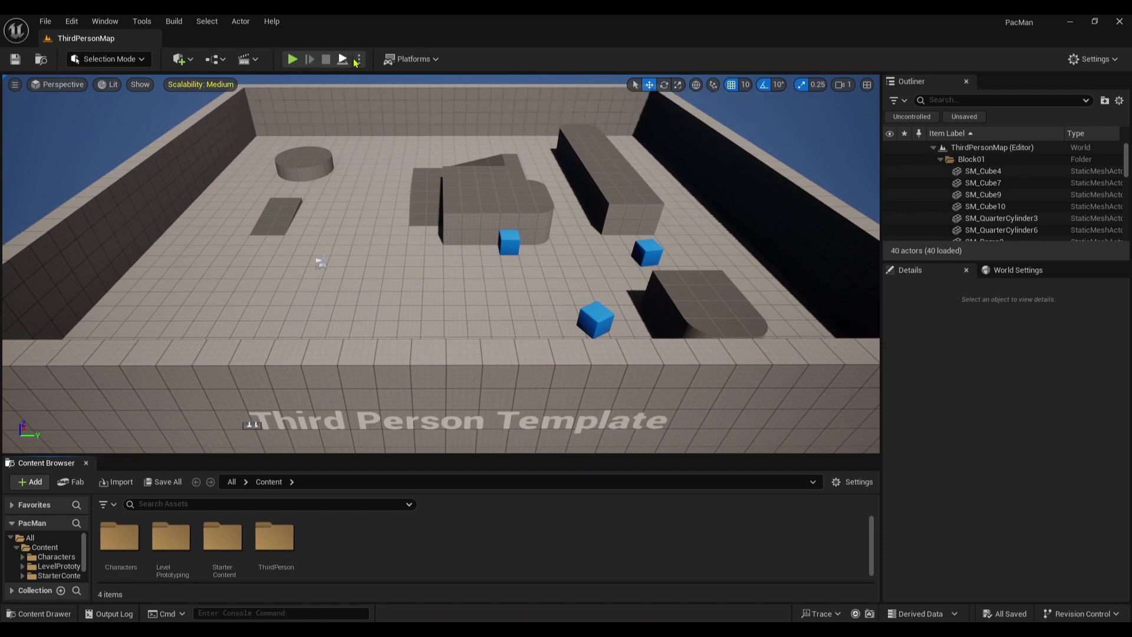
Play-test the level in a new editor window, end the session, and enlarge the Content Browser.
{"action": "left_click", "coordinate": [359, 59]}
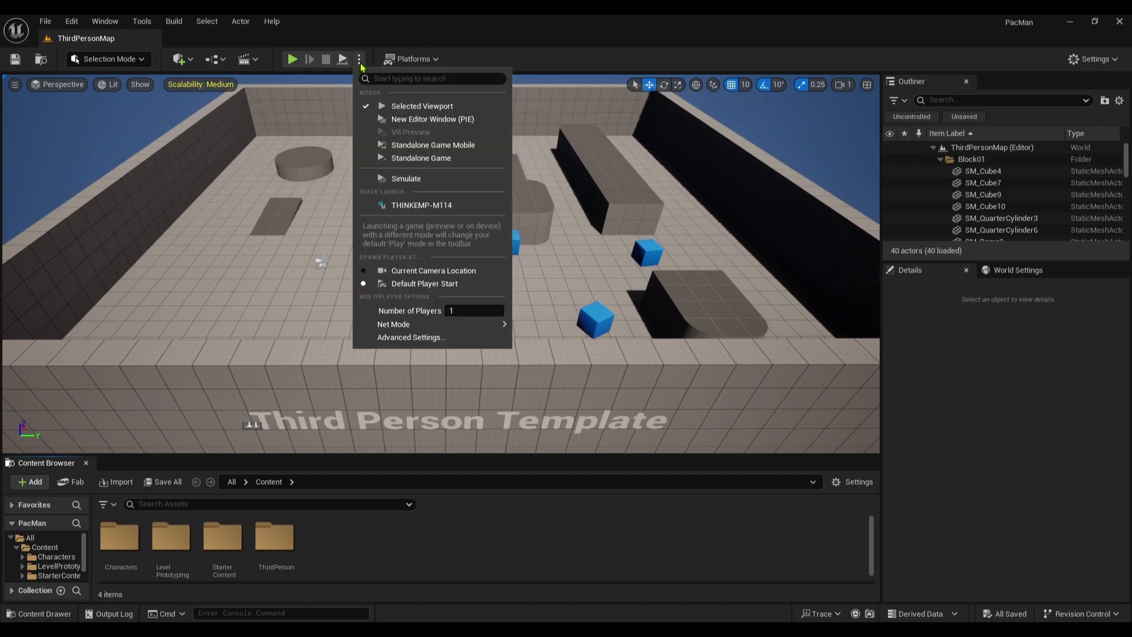
{"action": "left_click", "coordinate": [444, 120]}
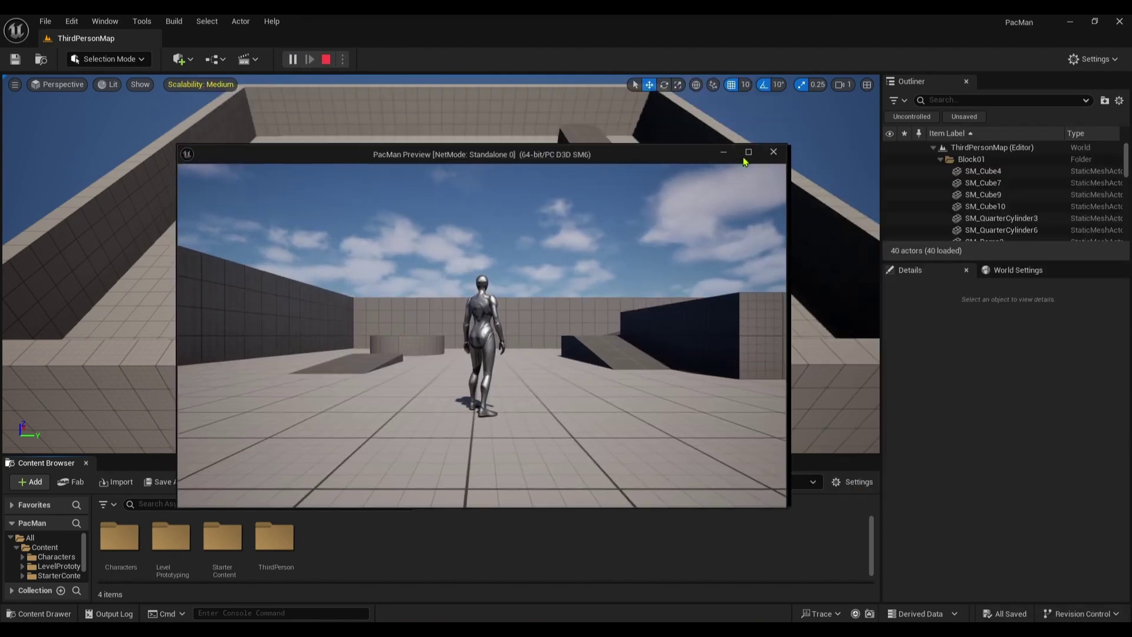
{"action": "key", "text": "Escape"}
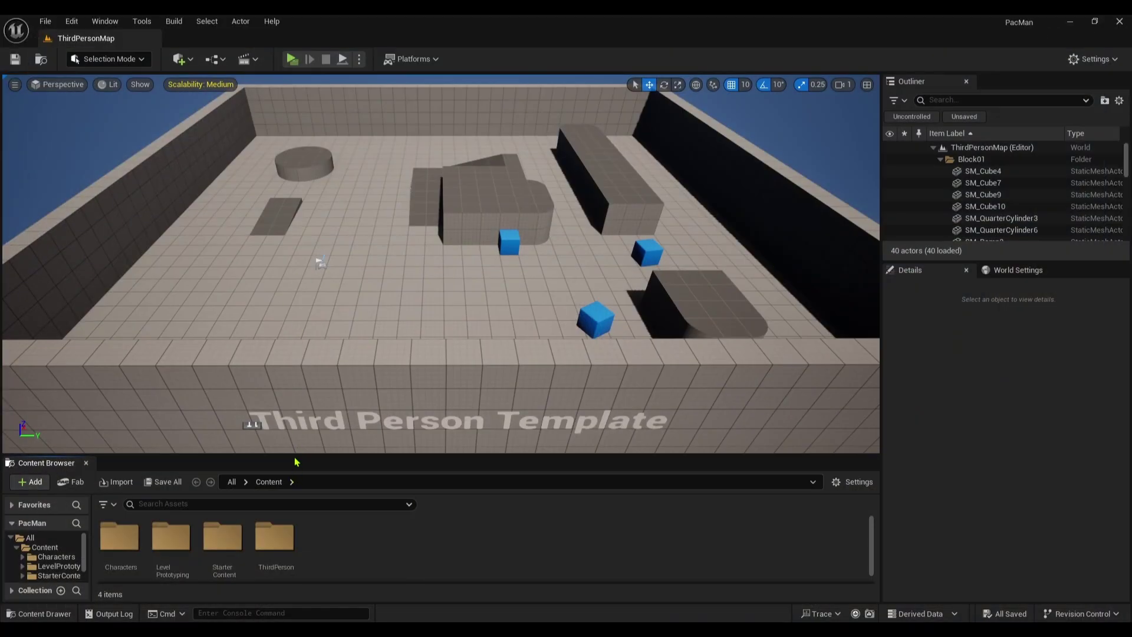
{"action": "left_click_drag", "start_coordinate": [297, 456], "coordinate": [297, 266]}
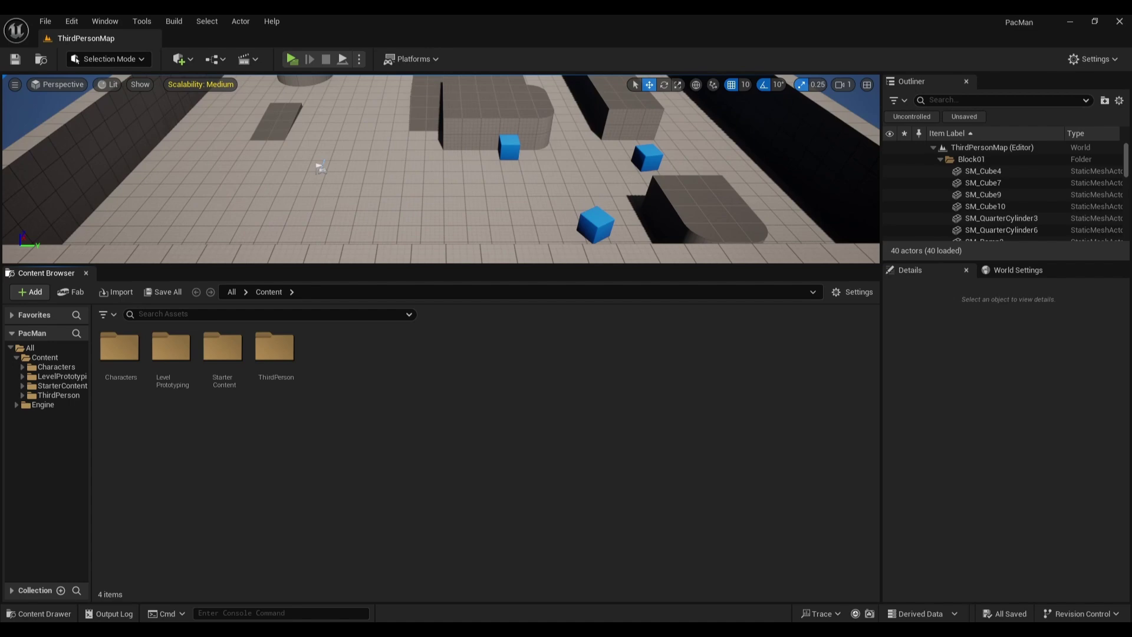
Switch to the browser and examine the "Pacman animated" model on Sketchfab, including its animation, license and download option.
{"action": "left_click_drag", "start_coordinate": [0, 36], "coordinate": [609, 142]}
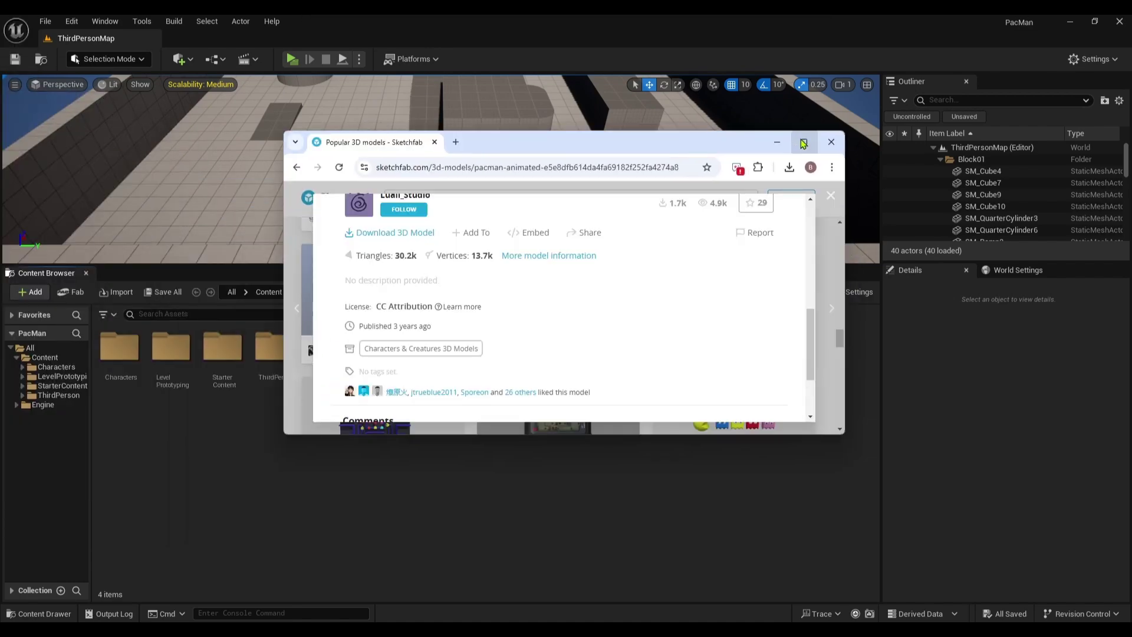
{"action": "left_click", "coordinate": [803, 144]}
{"action": "scroll", "coordinate": [425, 319], "scroll_direction": "up", "scroll_amount": 5}
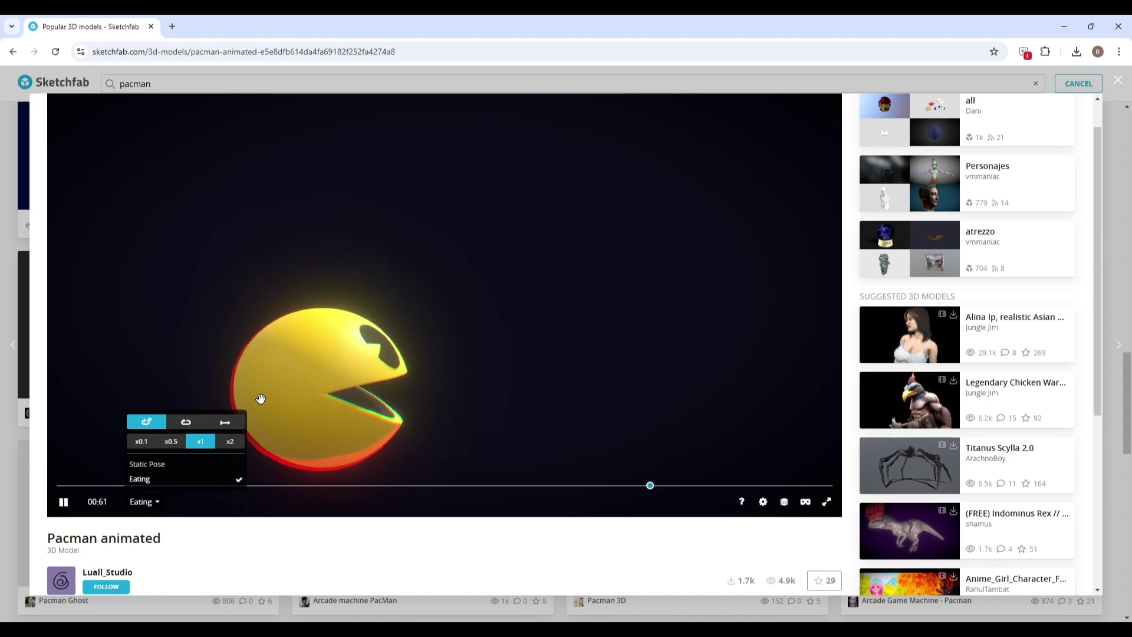
{"action": "scroll", "coordinate": [189, 554], "scroll_direction": "down", "scroll_amount": 3}
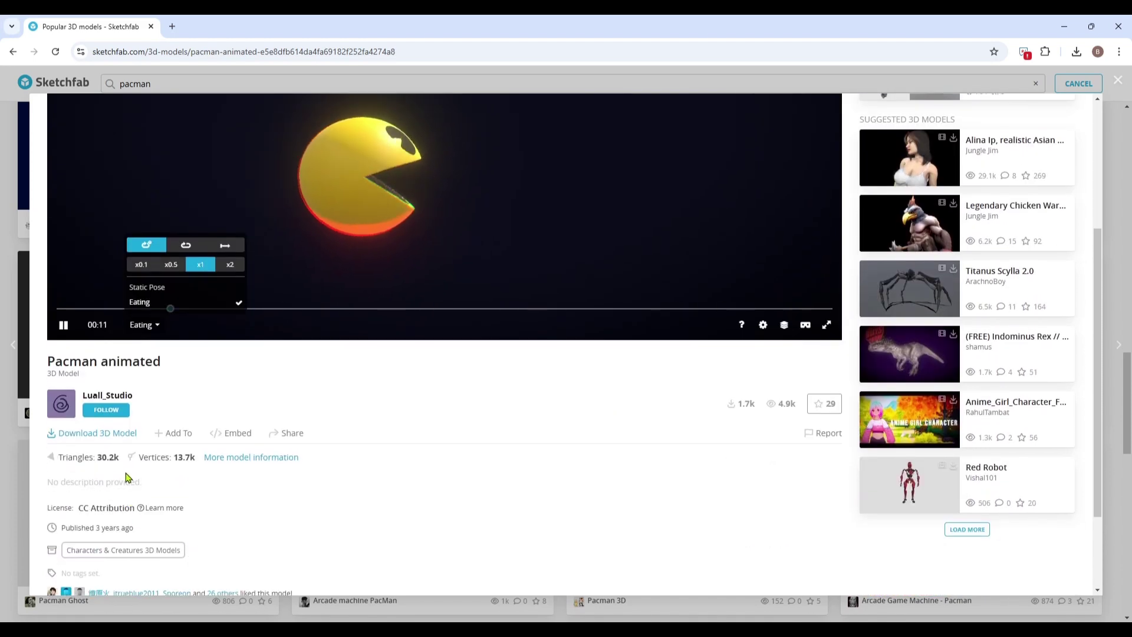
{"action": "scroll", "coordinate": [148, 466], "scroll_direction": "up", "scroll_amount": 3}
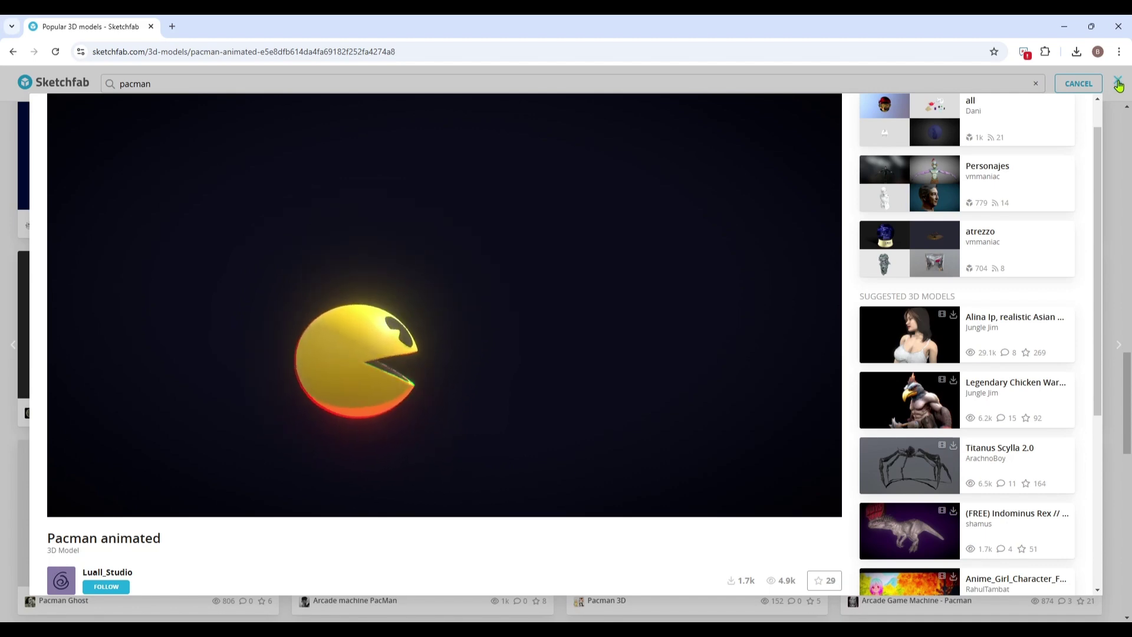
{"action": "left_click", "coordinate": [141, 500]}
{"action": "scroll", "coordinate": [101, 573], "scroll_direction": "down", "scroll_amount": 2}
{"action": "scroll", "coordinate": [182, 515], "scroll_direction": "down", "scroll_amount": 2}
{"action": "scroll", "coordinate": [185, 511], "scroll_direction": "down", "scroll_amount": 1}
{"action": "scroll", "coordinate": [410, 447], "scroll_direction": "up", "scroll_amount": 5}
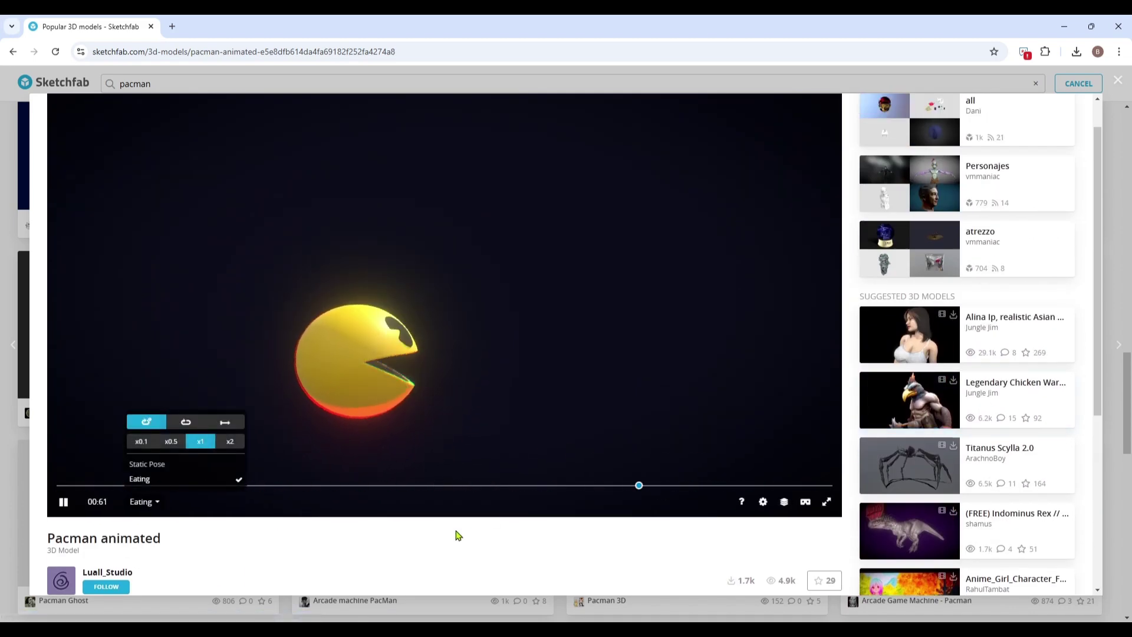
{"action": "scroll", "coordinate": [458, 533], "scroll_direction": "up", "scroll_amount": 1}
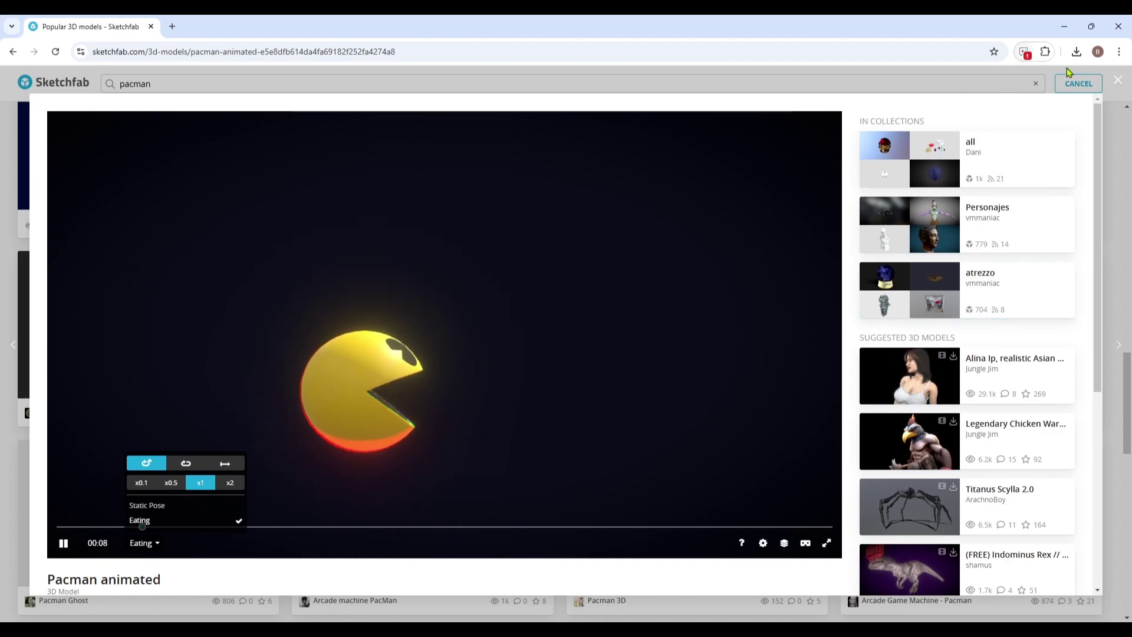
{"action": "left_click", "coordinate": [1118, 81]}
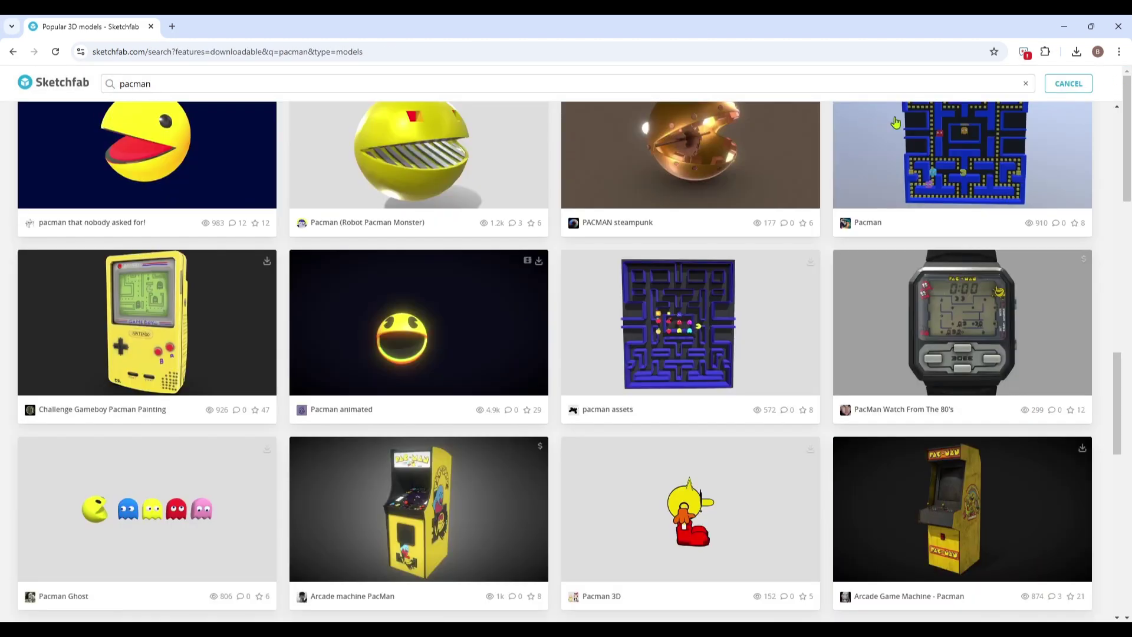
{"action": "left_click", "coordinate": [1062, 26]}
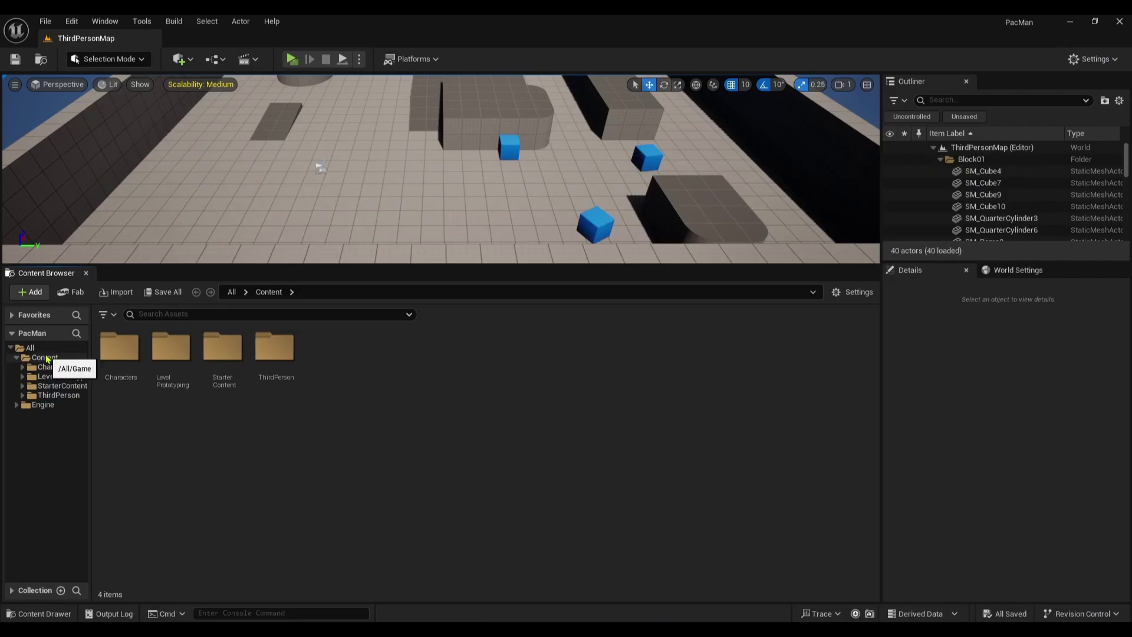
Create a folder named PacMan inside the Content folder and open it.
{"action": "left_click", "coordinate": [47, 357]}
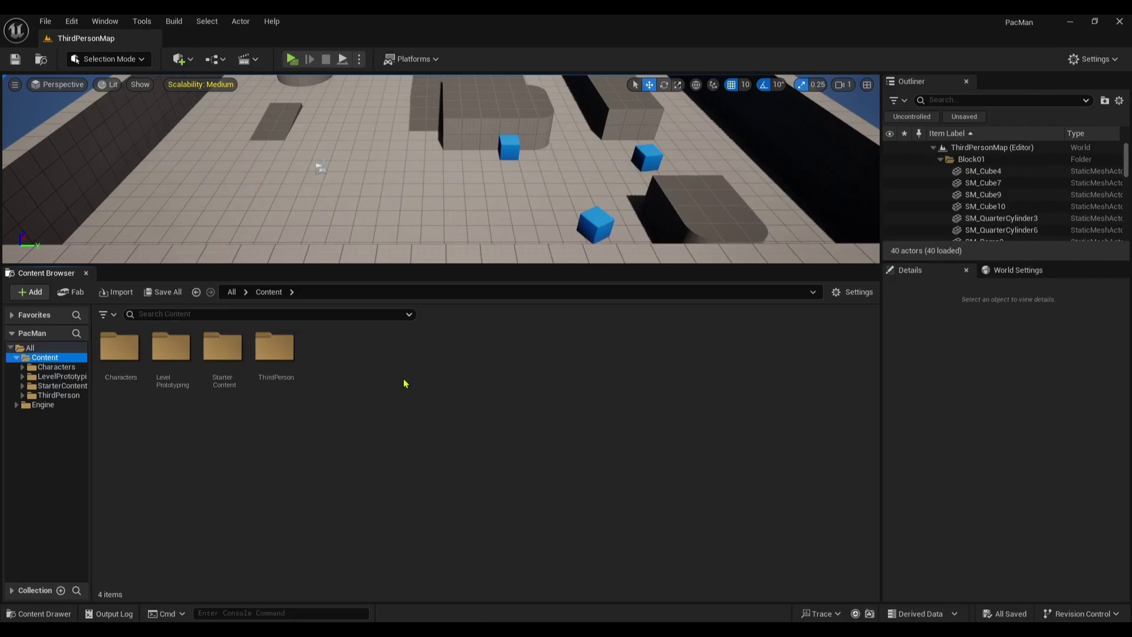
{"action": "right_click", "coordinate": [349, 379]}
{"action": "left_click", "coordinate": [396, 237]}
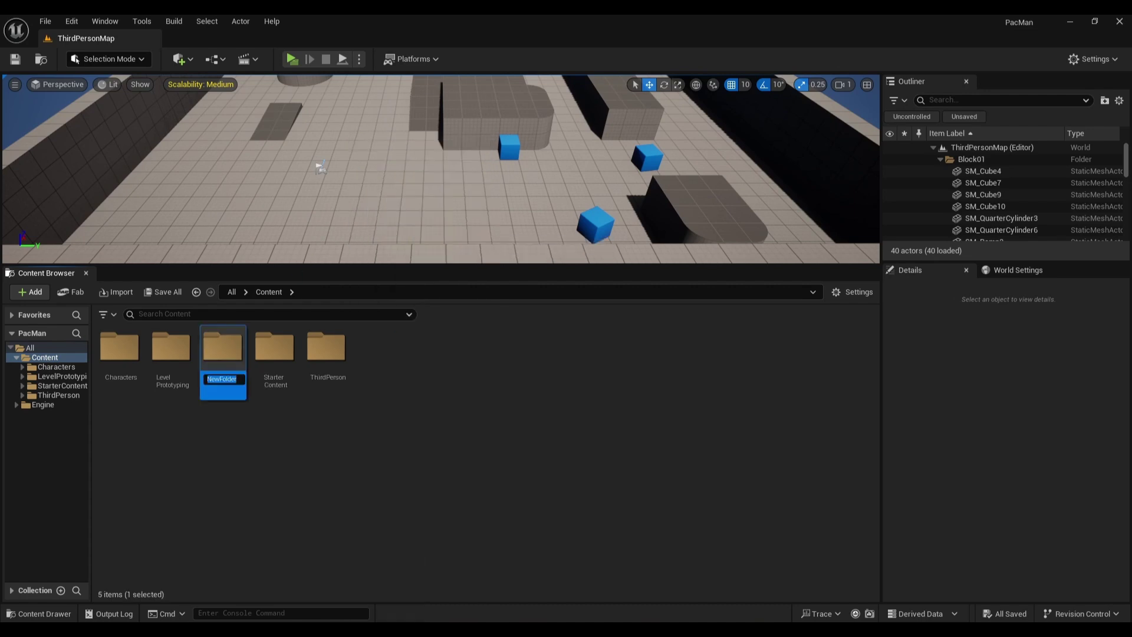
{"action": "type", "text": "Pac"}
{"action": "key", "text": "BackSpace"}
{"action": "type", "text": "Man"}
{"action": "key", "text": "Return"}
{"action": "key", "text": "Return"}
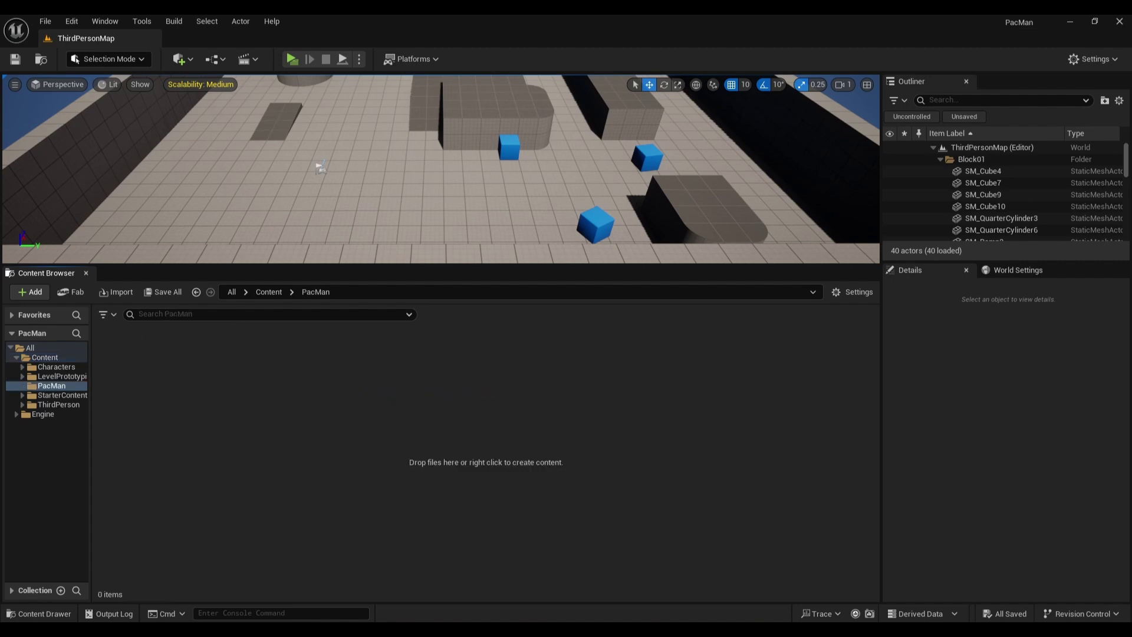
Import pacman eat.fbx from the downloaded pacman-animated source folder into the PacMan folder with default settings, and save all assets.
{"action": "left_click_drag", "start_coordinate": [1131, 97], "coordinate": [673, 192]}
{"action": "left_click_drag", "start_coordinate": [627, 299], "coordinate": [202, 420]}
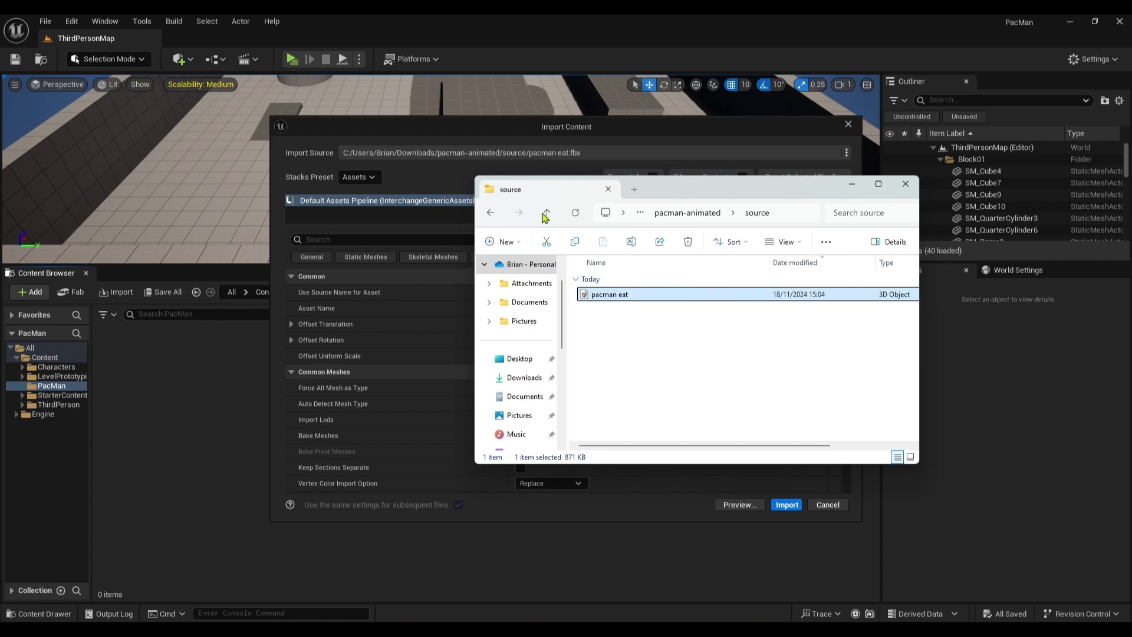
{"action": "left_click", "coordinate": [490, 213]}
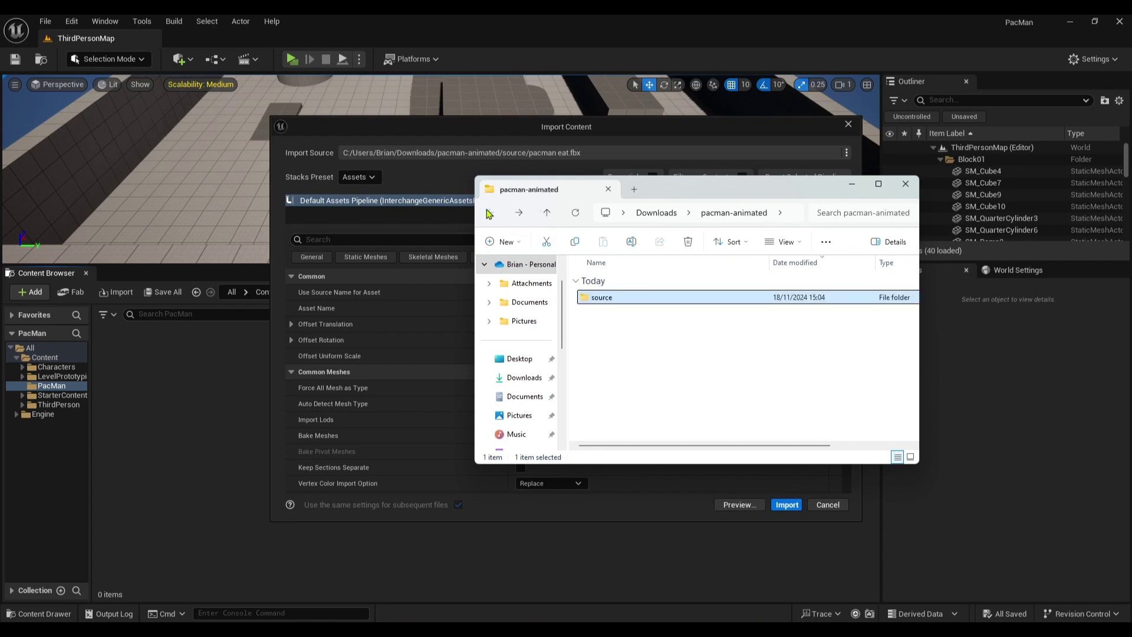
{"action": "left_click", "coordinate": [906, 184]}
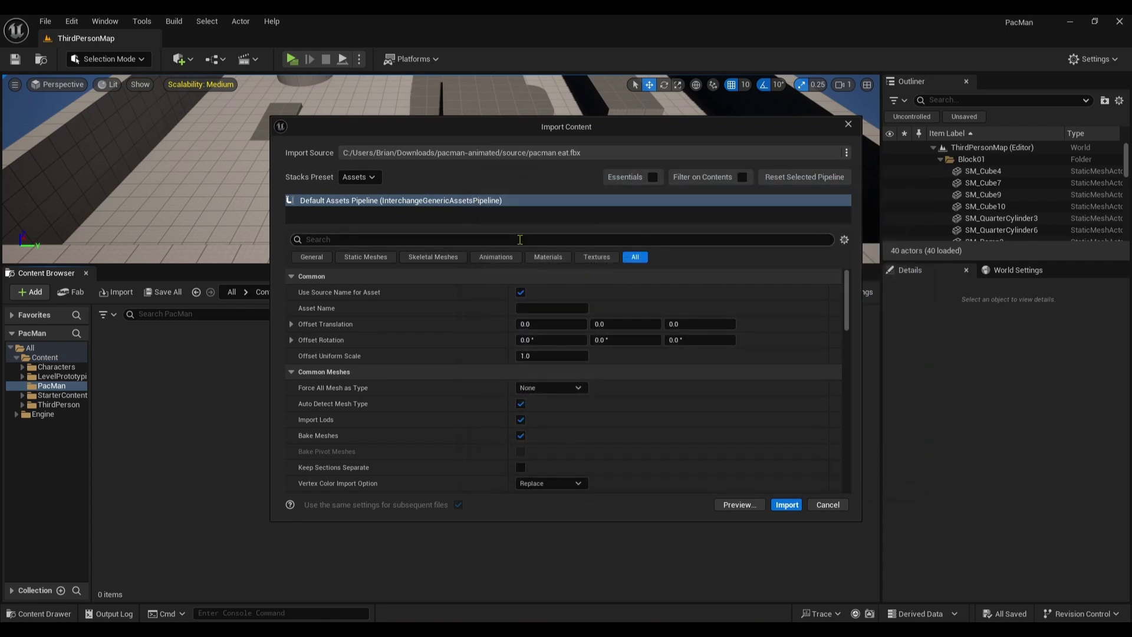
{"action": "left_click", "coordinate": [787, 505]}
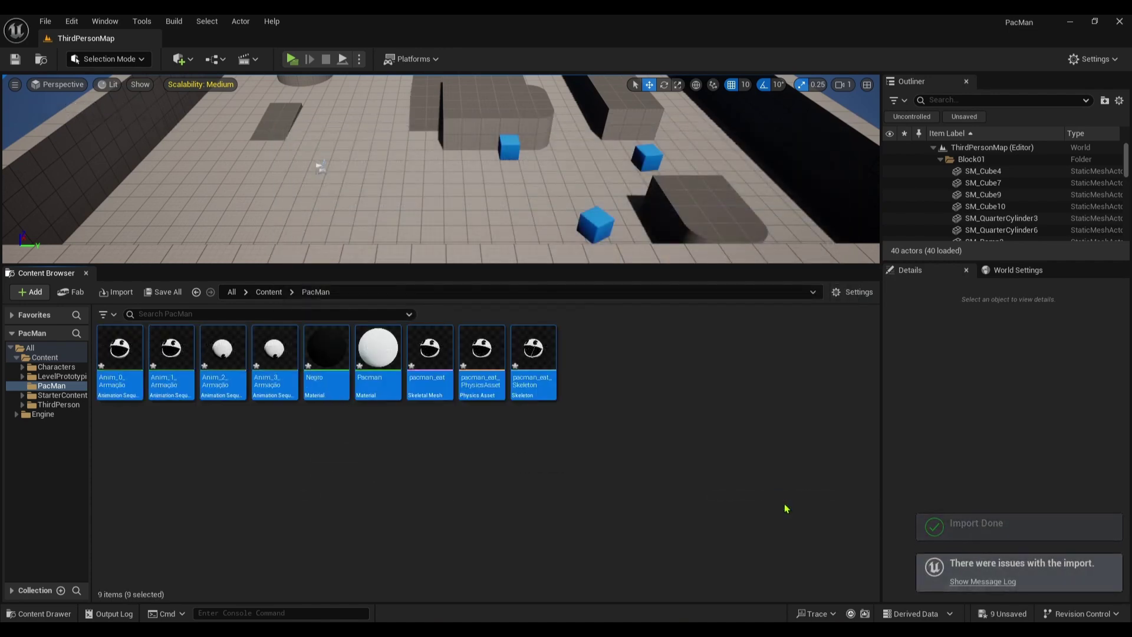
{"action": "left_click", "coordinate": [396, 509]}
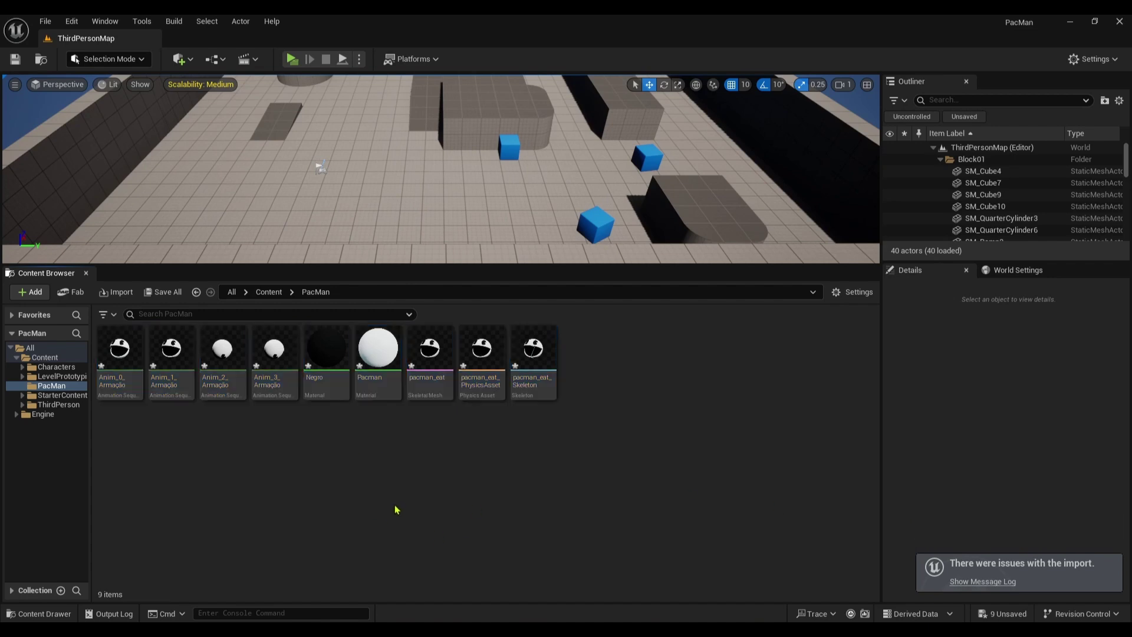
{"action": "key", "text": "ctrl+shift+s"}
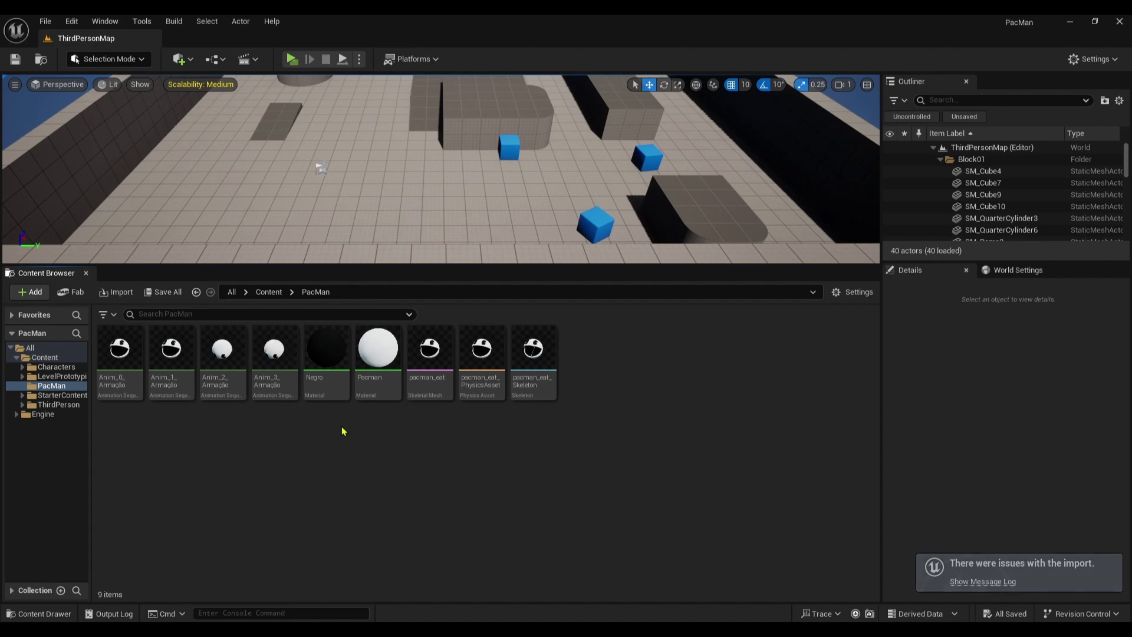
Change the Pacman material's 0.8,0.8,0.8 constant to yellow, about R 0.818, G 0.763, B 0.045, and save the material.
{"action": "mouse_move", "coordinate": [375, 383]}
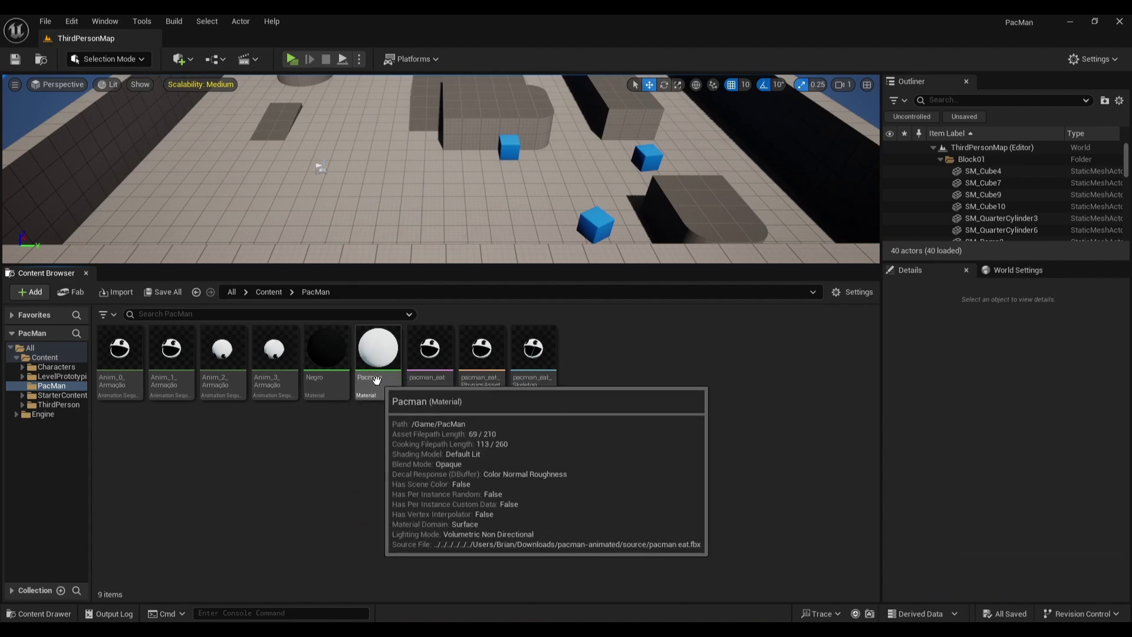
{"action": "double_click", "coordinate": [376, 379]}
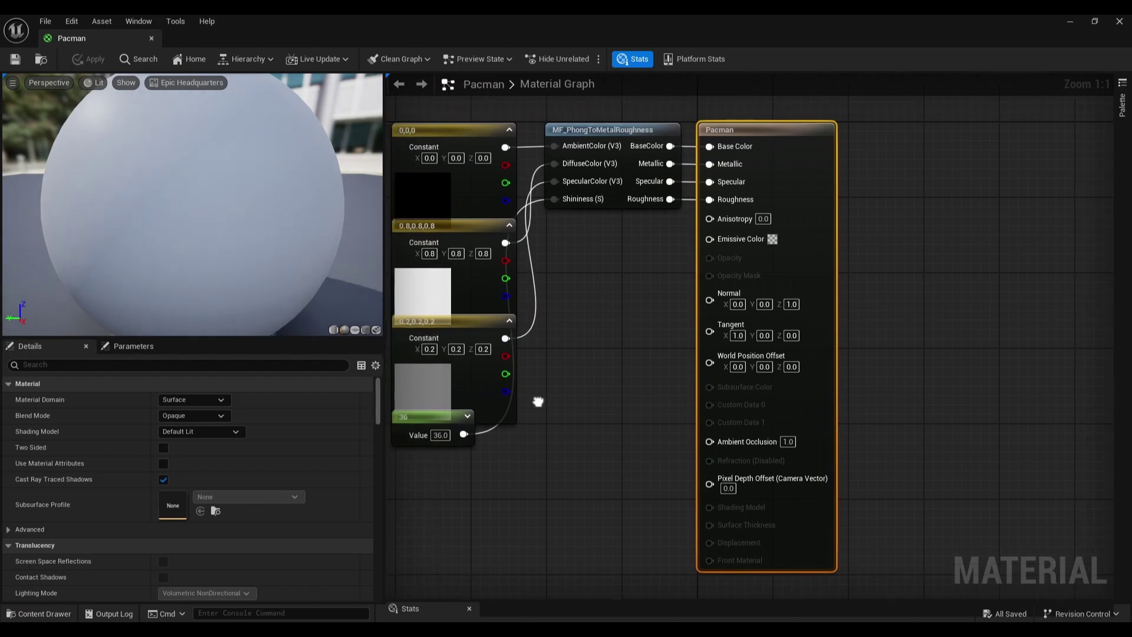
{"action": "right_click_drag", "start_coordinate": [566, 420], "coordinate": [662, 321]}
{"action": "left_click", "coordinate": [661, 322]}
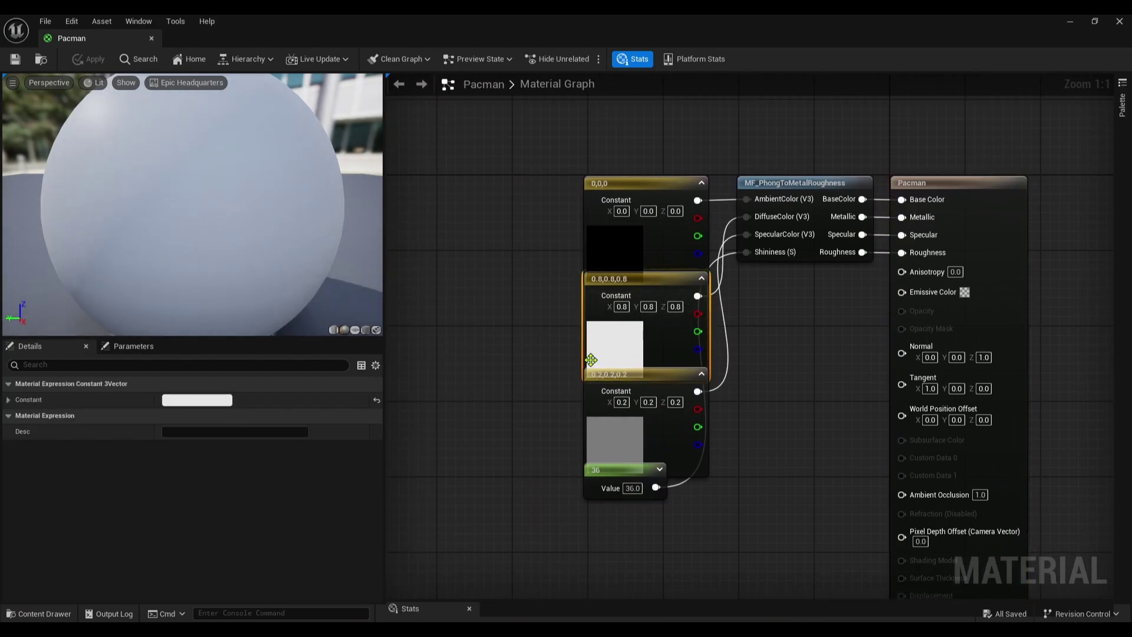
{"action": "left_click", "coordinate": [194, 401]}
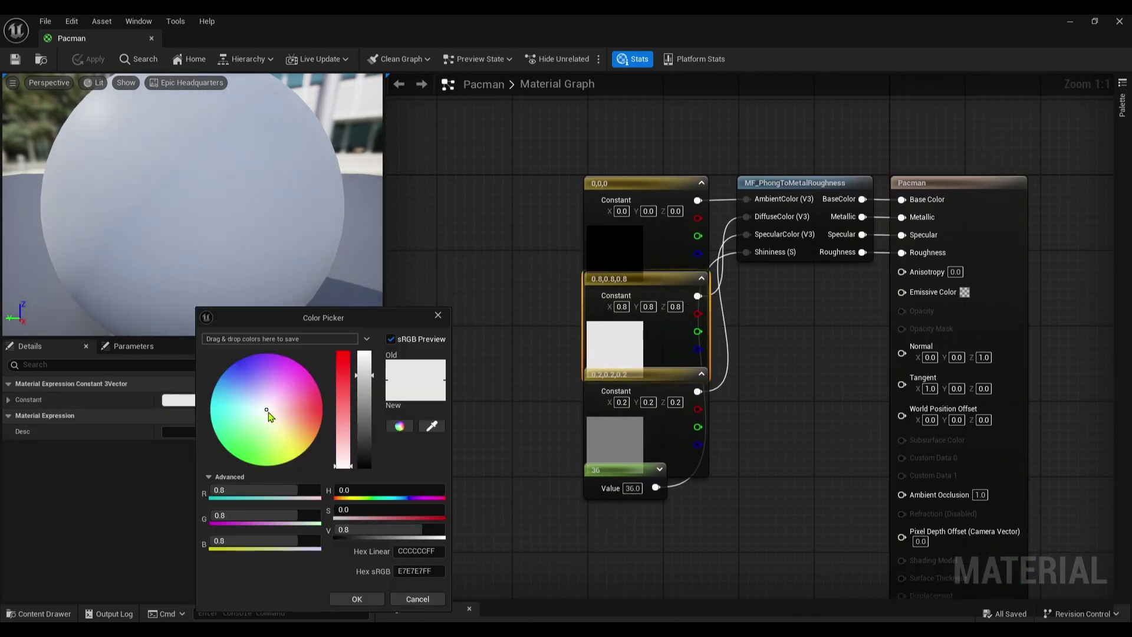
{"action": "left_click_drag", "start_coordinate": [272, 415], "coordinate": [298, 455]}
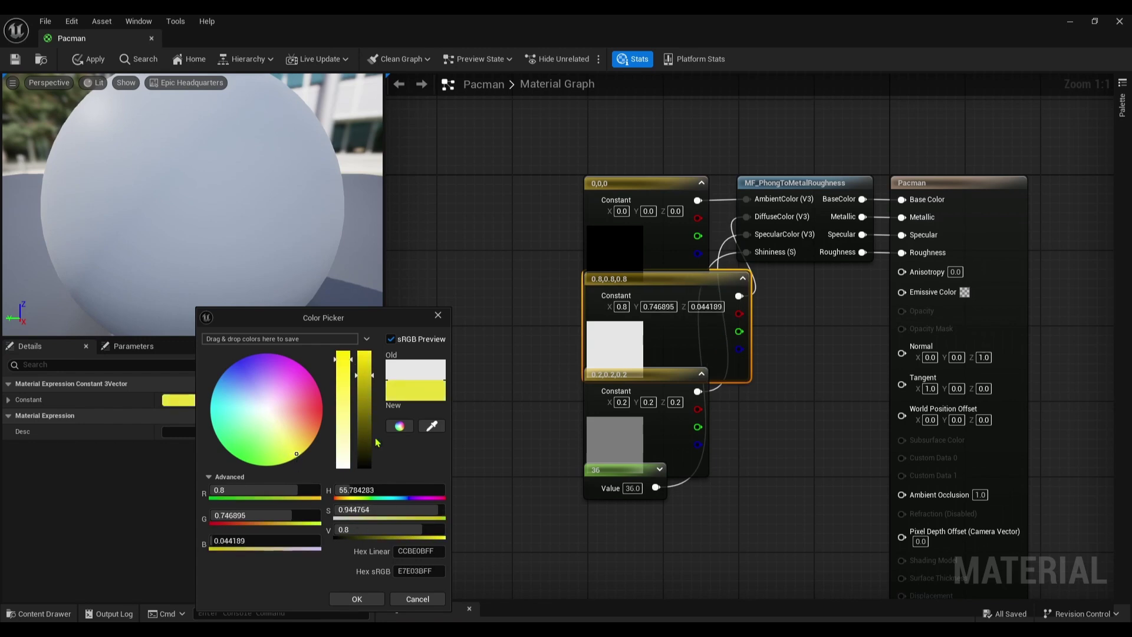
{"action": "mouse_move", "coordinate": [369, 375]}
{"action": "left_mouse_down"}
{"action": "mouse_move", "coordinate": [373, 355]}
{"action": "mouse_move", "coordinate": [377, 374]}
{"action": "left_mouse_up"}
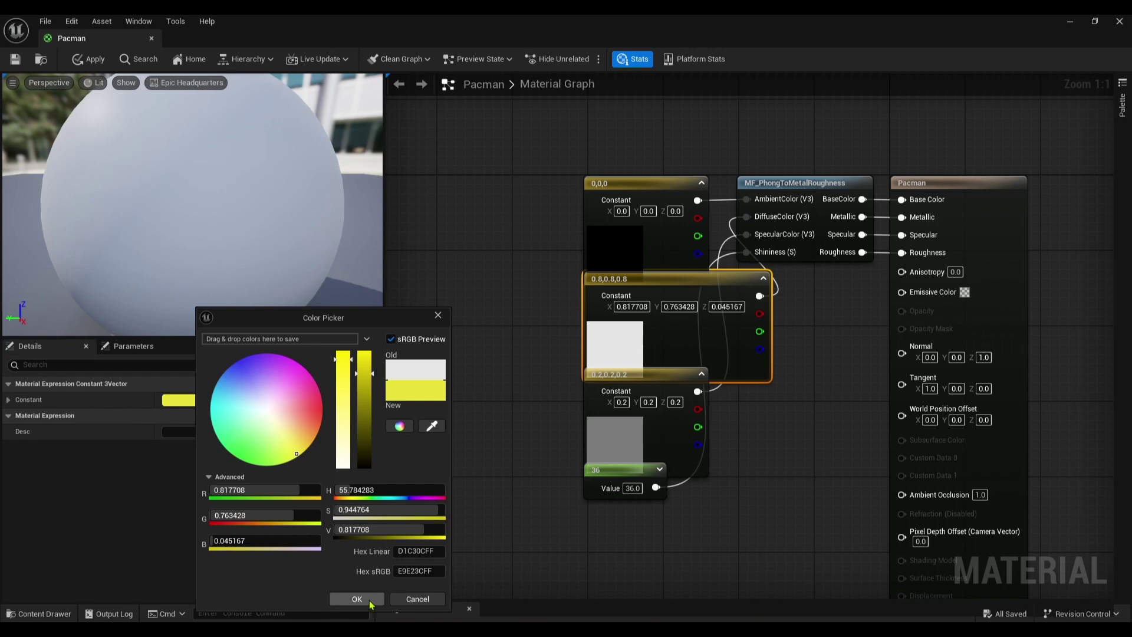
{"action": "left_click", "coordinate": [357, 598]}
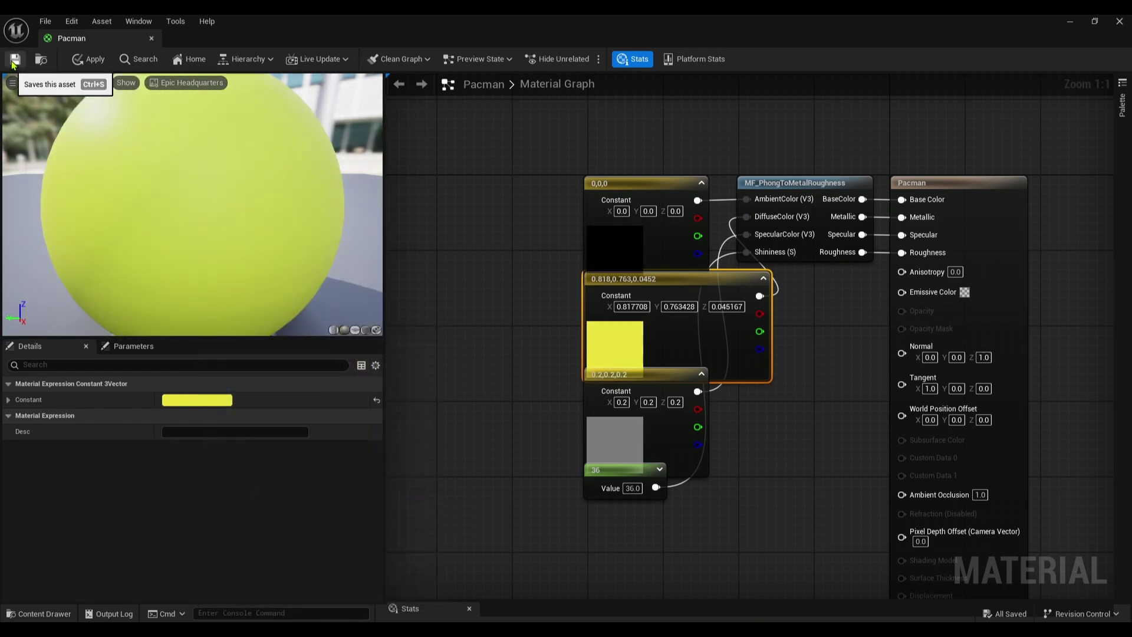
{"action": "left_click", "coordinate": [14, 59]}
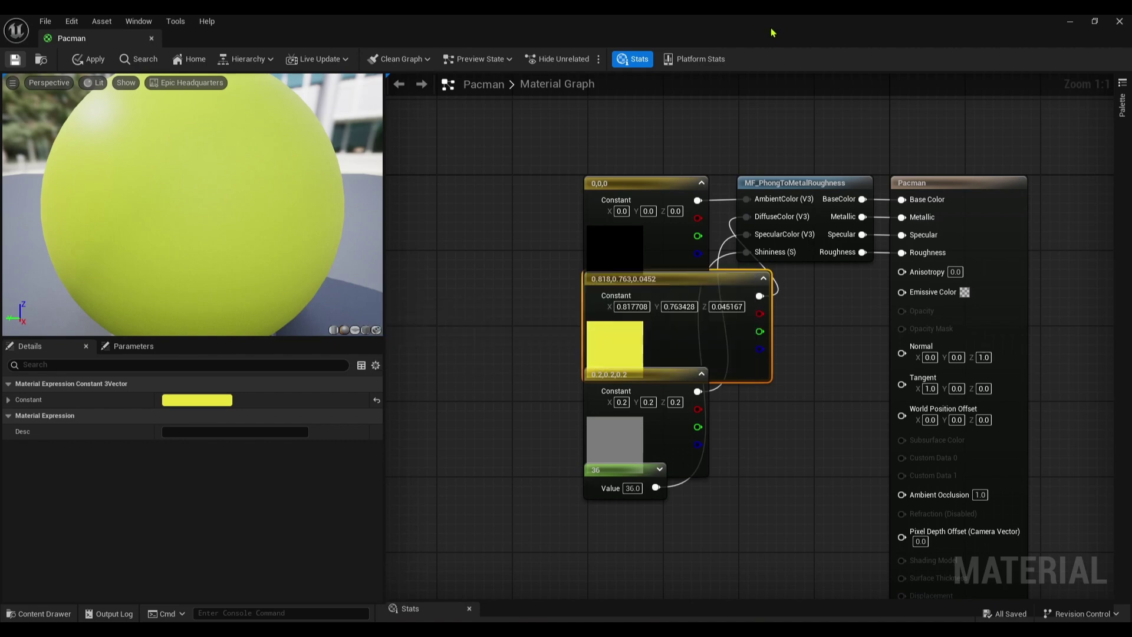
Close the material editor, open BP_ThirdPersonCharacter from ThirdPerson/Blueprints, and show its component viewport enlarged.
{"action": "left_click", "coordinate": [1119, 22]}
{"action": "left_click", "coordinate": [206, 499]}
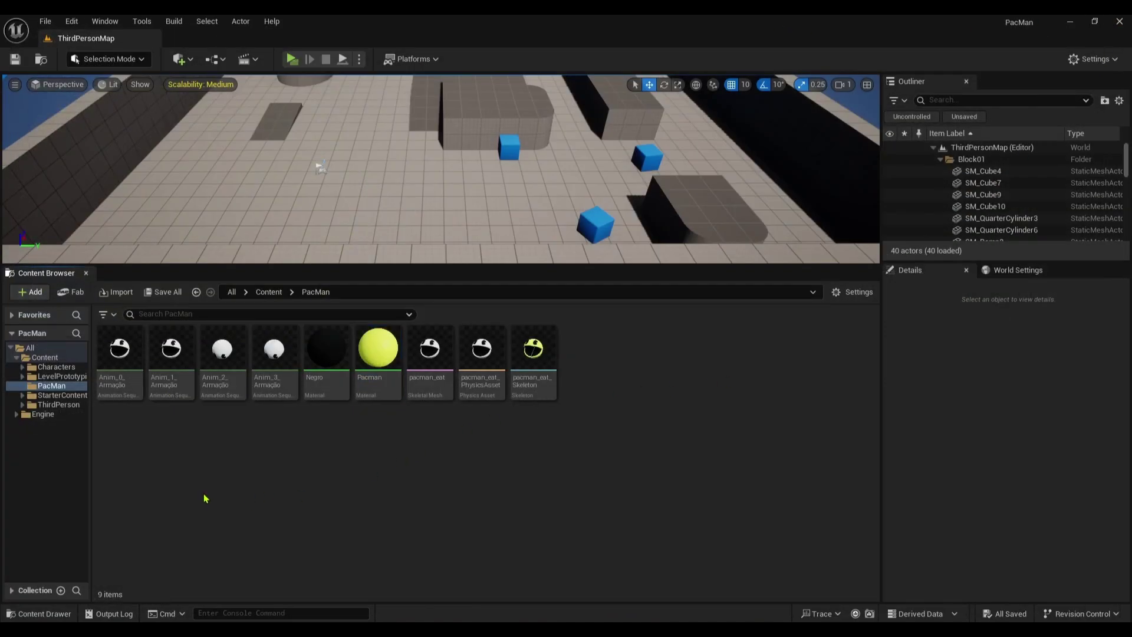
{"action": "left_click", "coordinate": [57, 405]}
{"action": "double_click", "coordinate": [117, 352]}
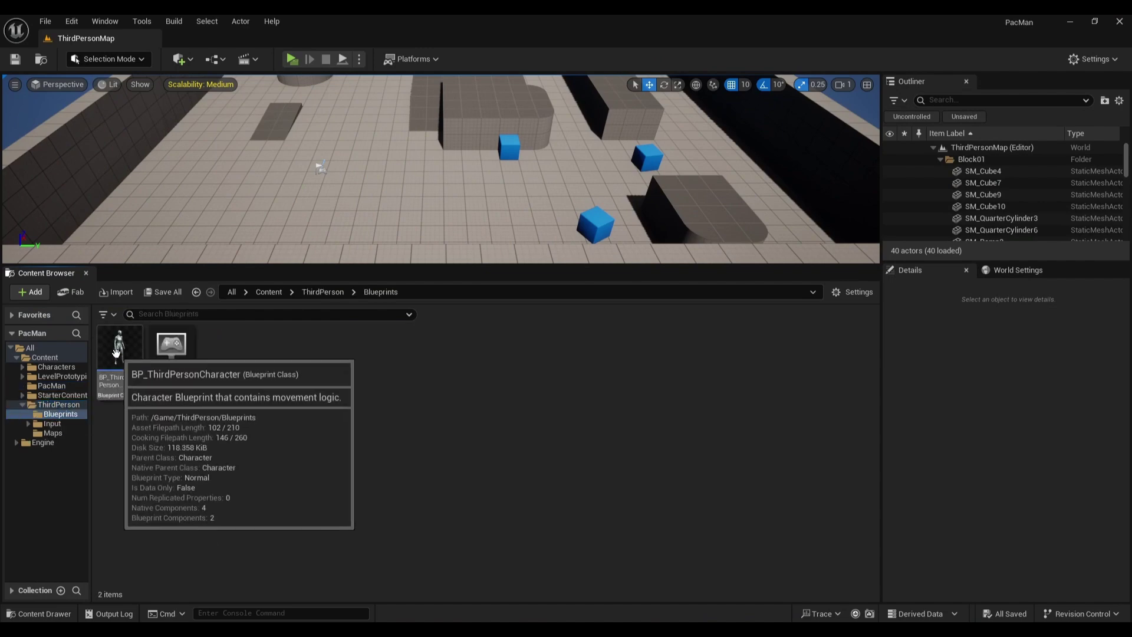
{"action": "double_click", "coordinate": [117, 352]}
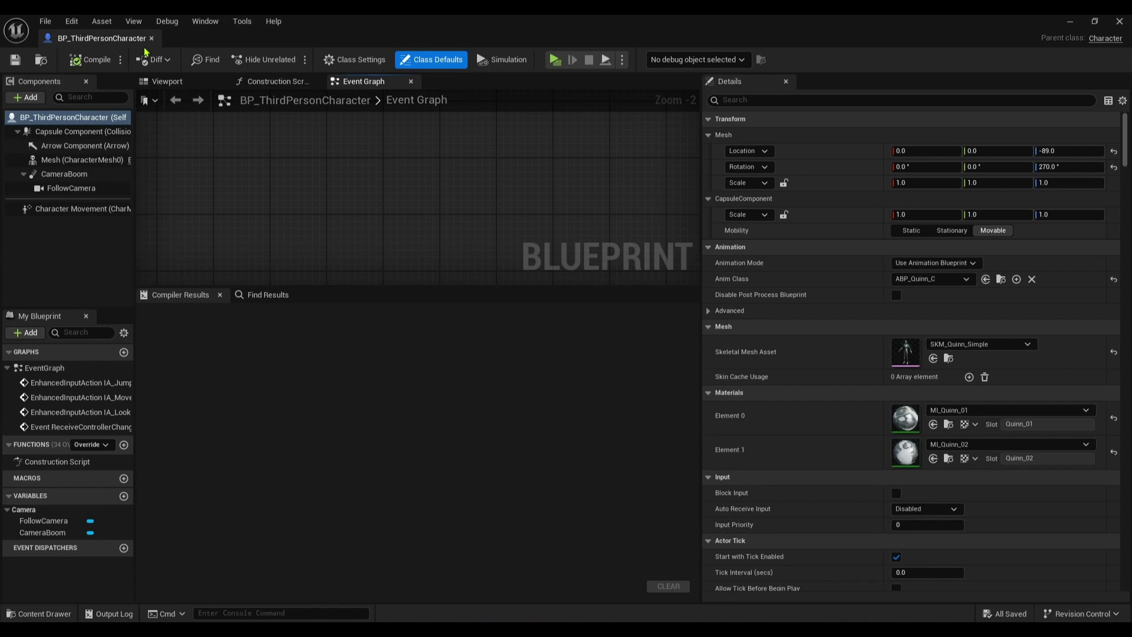
{"action": "left_click", "coordinate": [177, 82]}
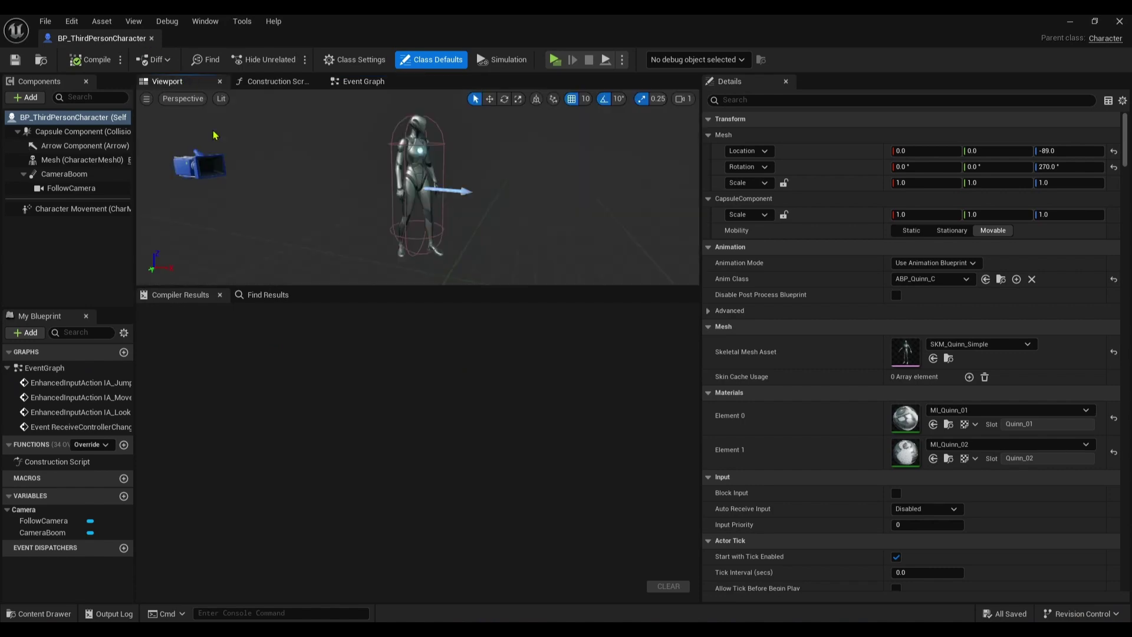
{"action": "left_click_drag", "start_coordinate": [377, 290], "coordinate": [354, 519]}
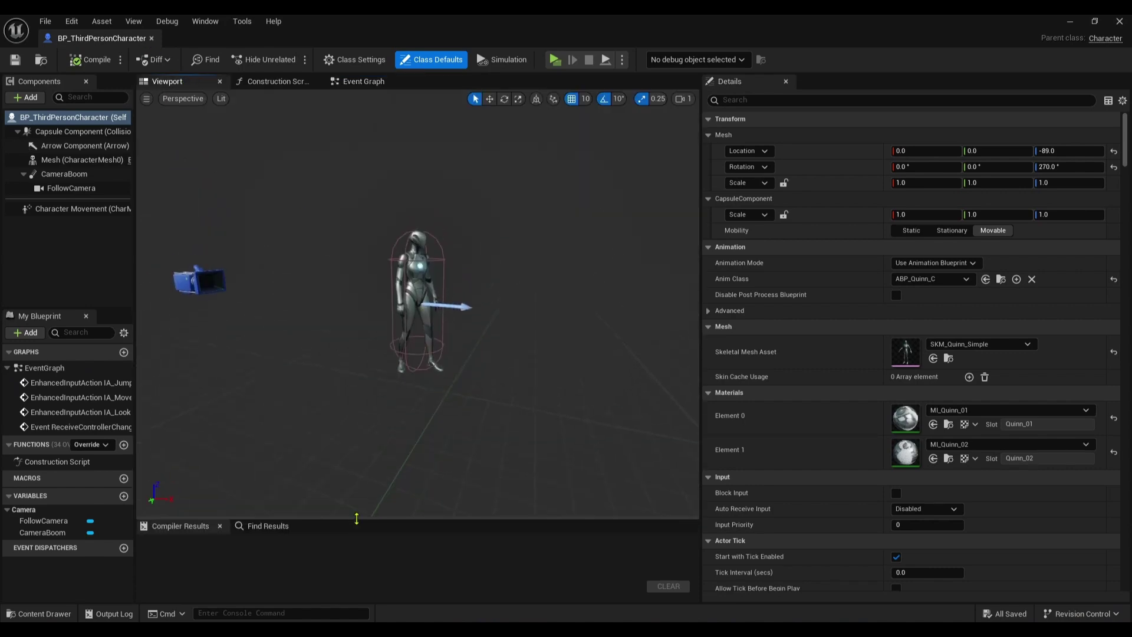
Turn off Use Pawn Control Rotation and Inherit Pitch, Yaw and Roll on the CameraBoom.
{"action": "left_click", "coordinate": [64, 174]}
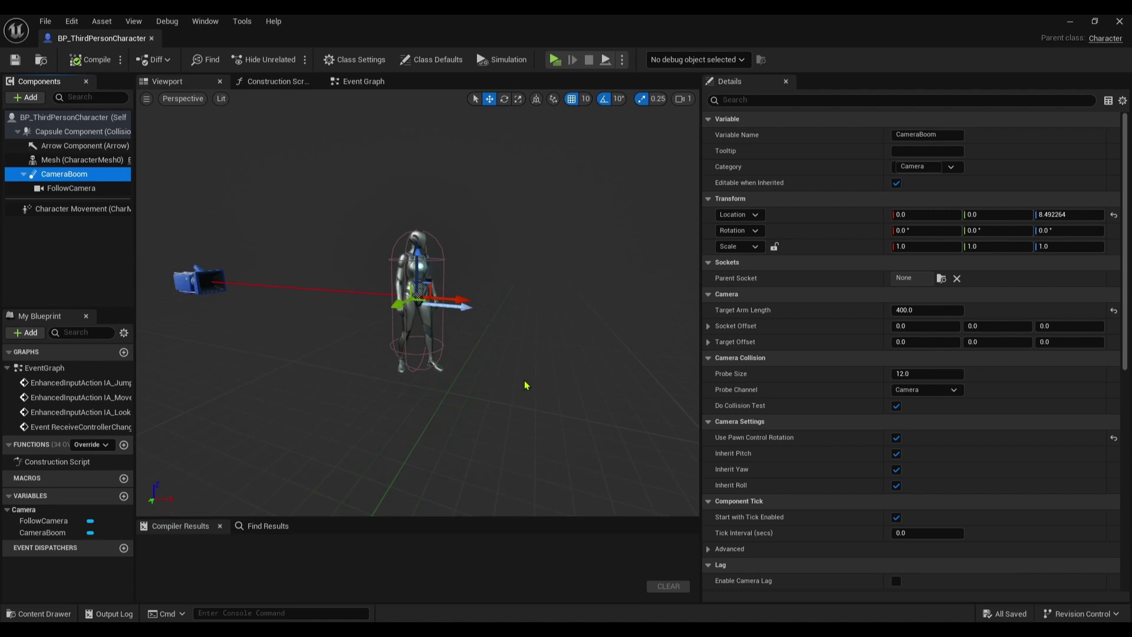
{"action": "left_click", "coordinate": [896, 438]}
{"action": "left_click", "coordinate": [896, 453]}
{"action": "left_click", "coordinate": [896, 469]}
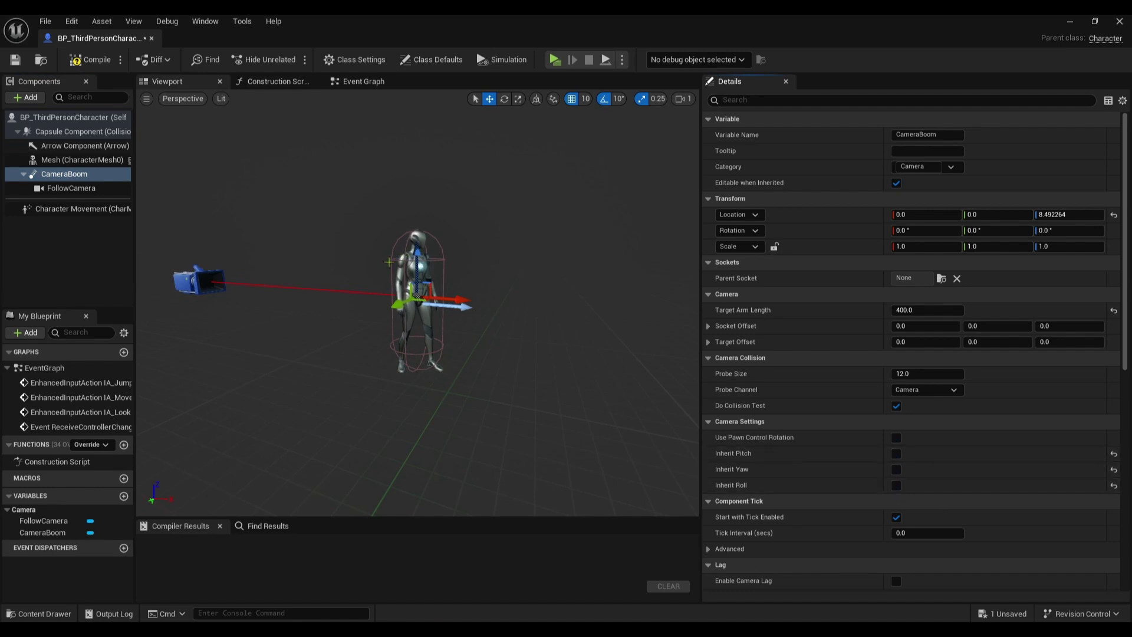
Rotate the CameraBoom to a pitch of -90° so the camera looks straight down on the character.
{"action": "left_click", "coordinate": [504, 99]}
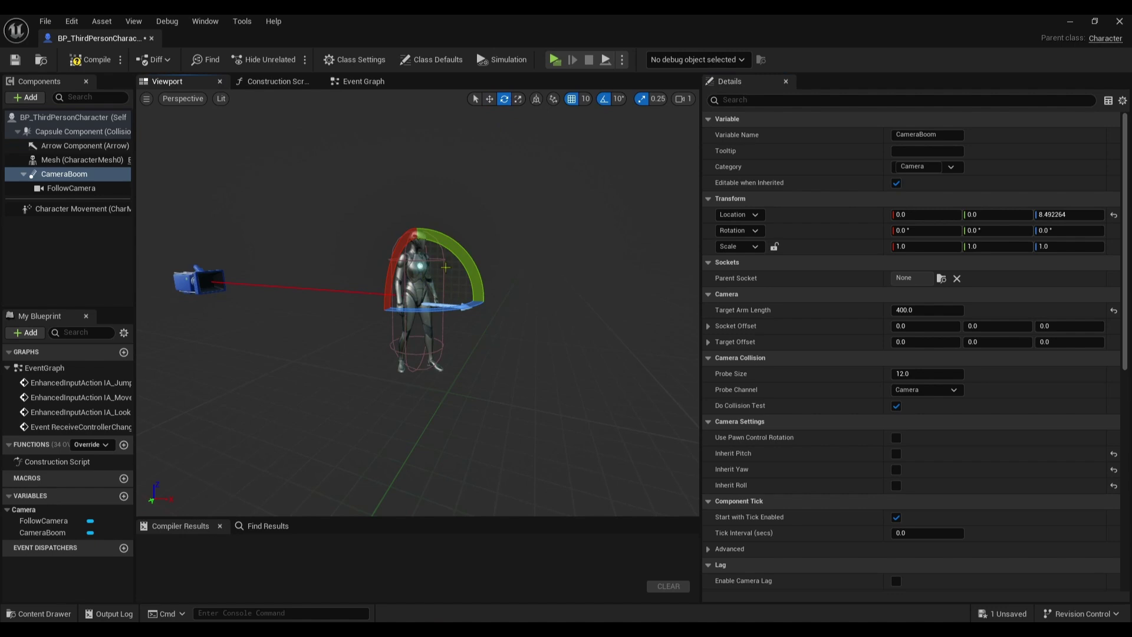
{"action": "left_click_drag", "start_coordinate": [454, 244], "coordinate": [430, 373]}
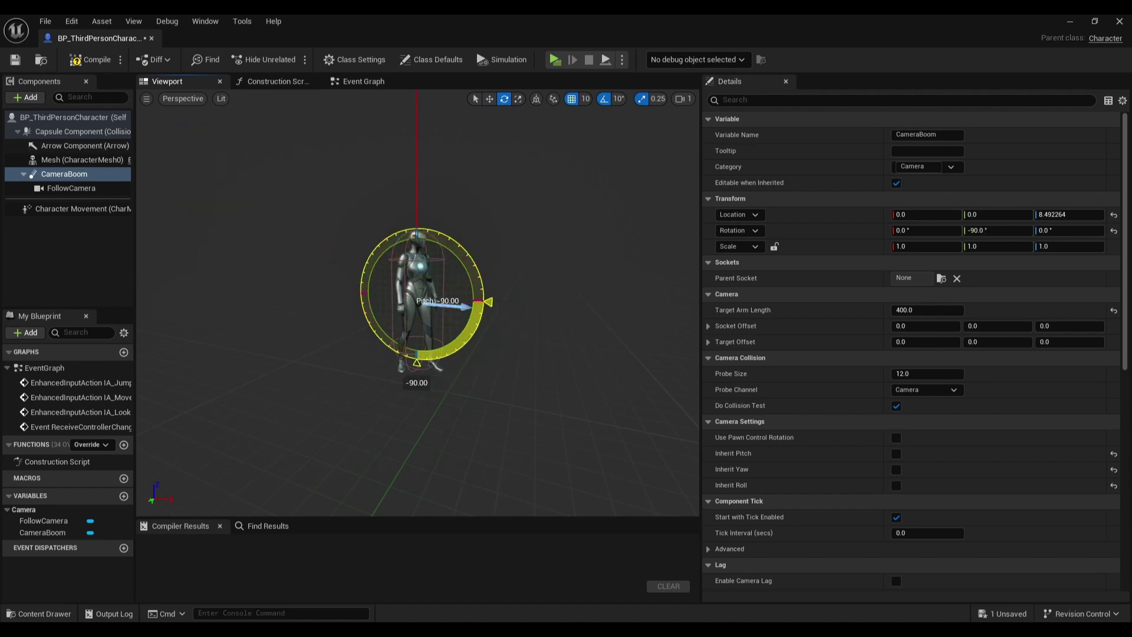
{"action": "scroll", "coordinate": [432, 222], "scroll_direction": "down", "scroll_amount": 8}
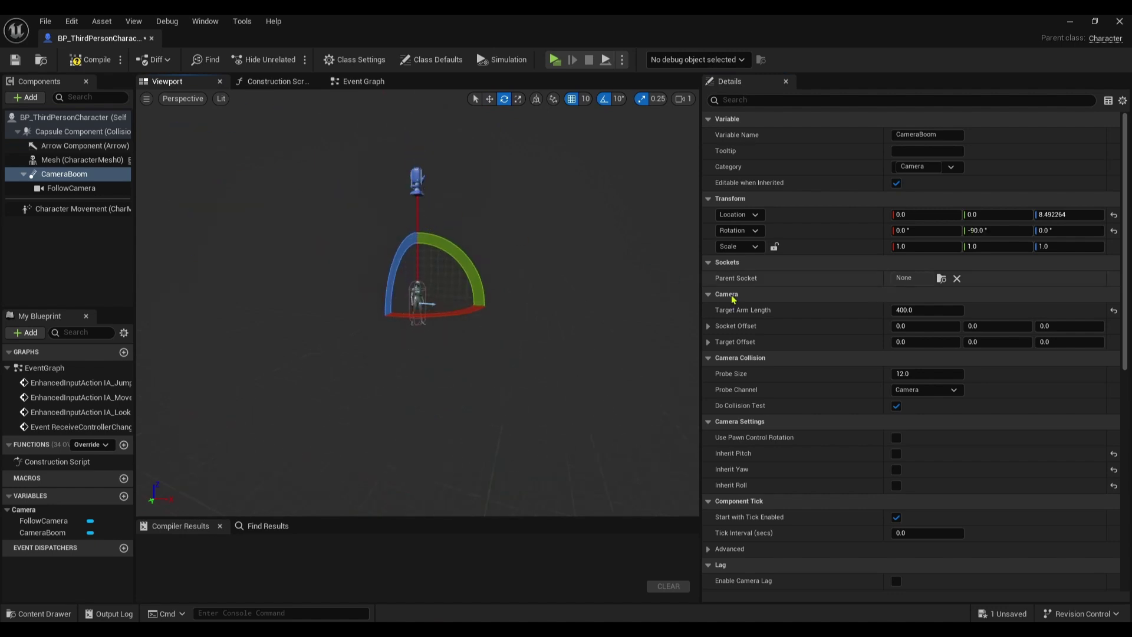
Set the CameraBoom's target arm length to 800 and enable camera lag.
{"action": "left_click", "coordinate": [914, 312]}
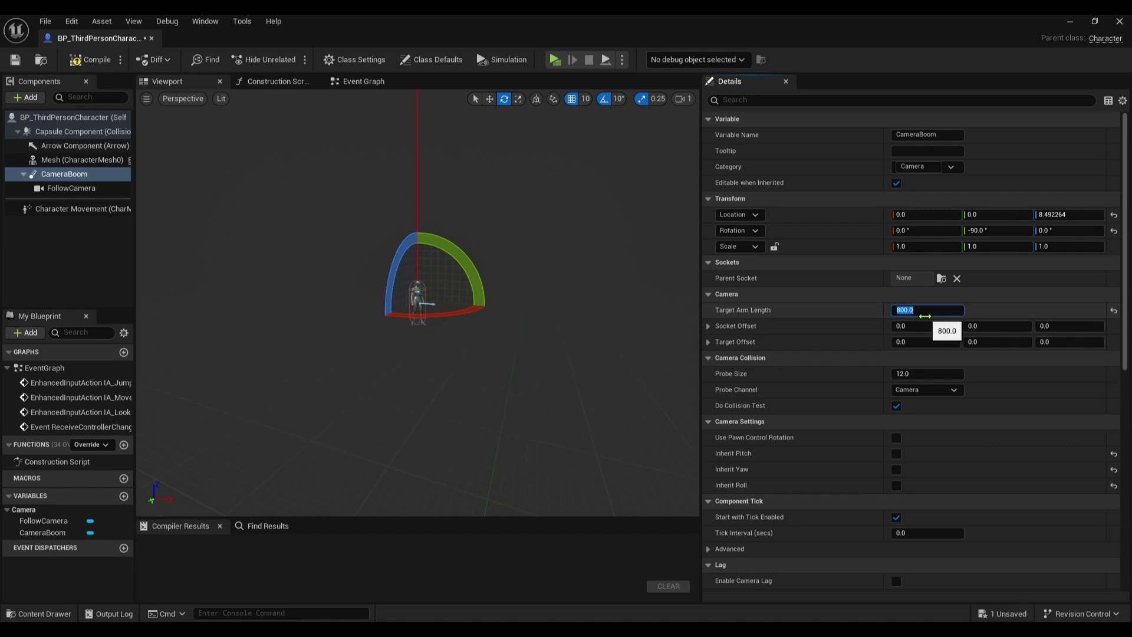
{"action": "scroll", "coordinate": [778, 435], "scroll_direction": "down", "scroll_amount": 2}
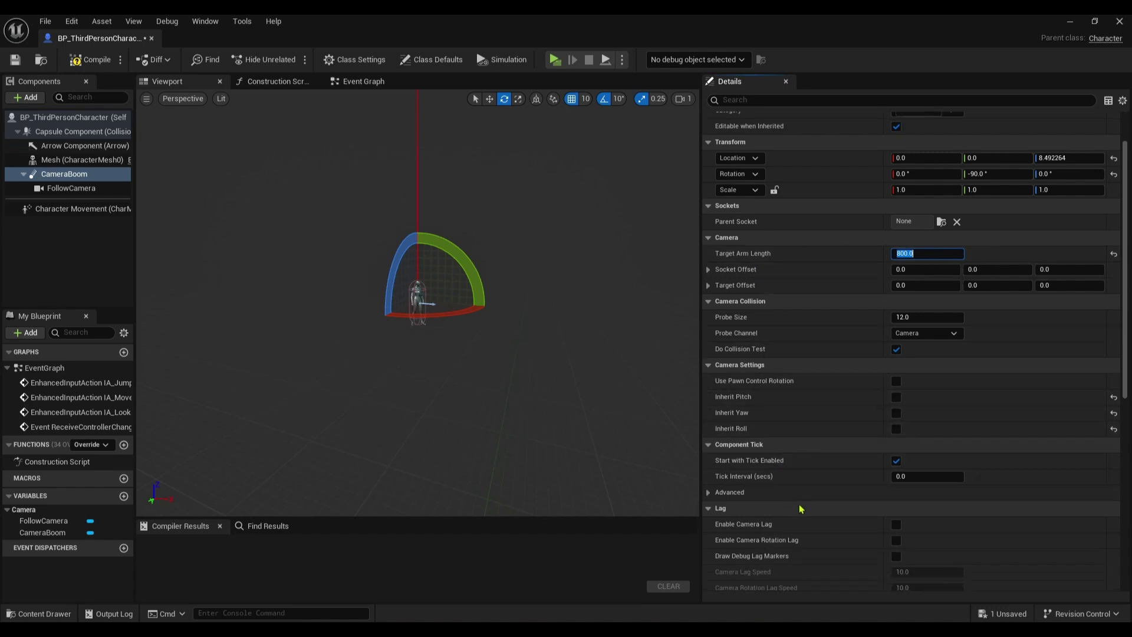
{"action": "left_click", "coordinate": [897, 525]}
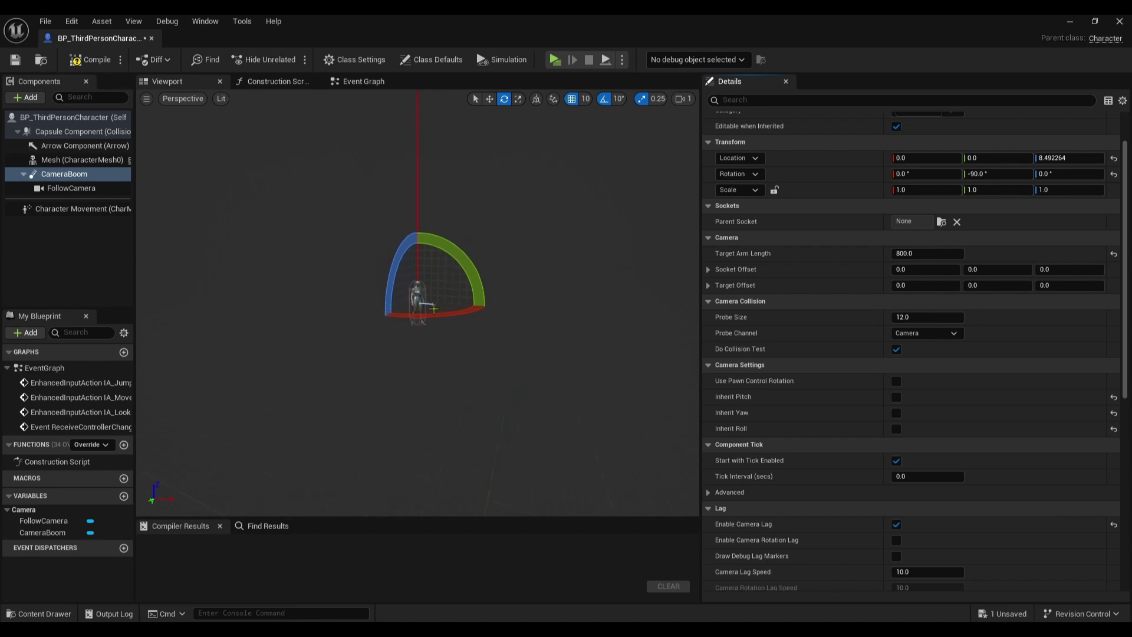
Replace the character mesh's SKM_Quinn_Simple skeletal mesh asset with pacman_eat.
{"action": "scroll", "coordinate": [441, 332], "scroll_direction": "up", "scroll_amount": 5}
{"action": "left_click", "coordinate": [441, 332]}
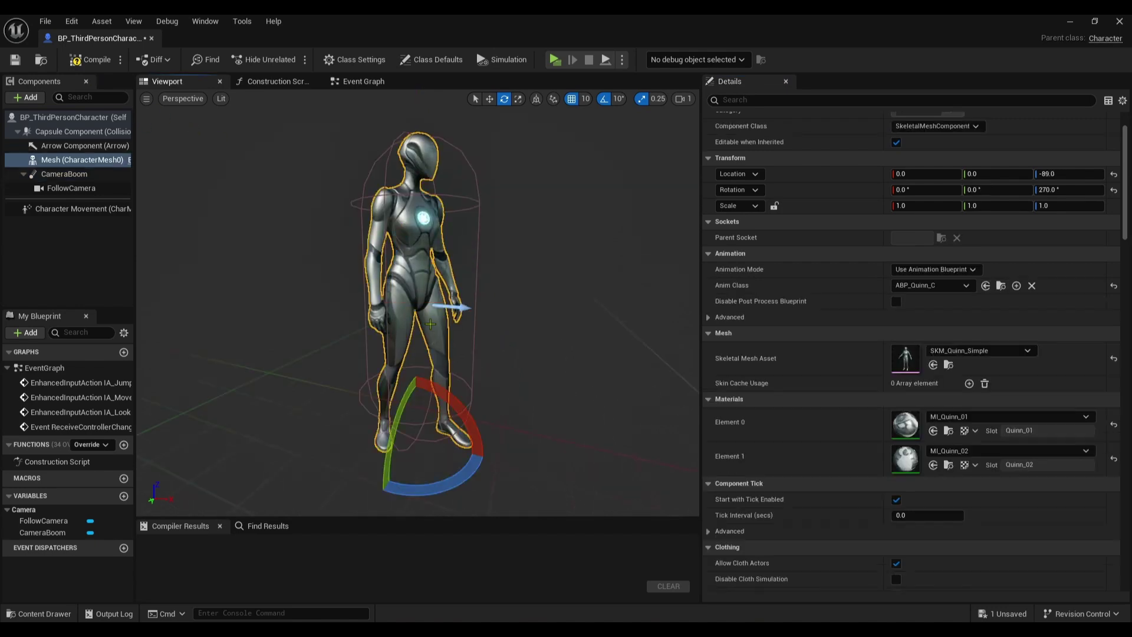
{"action": "left_click", "coordinate": [996, 350]}
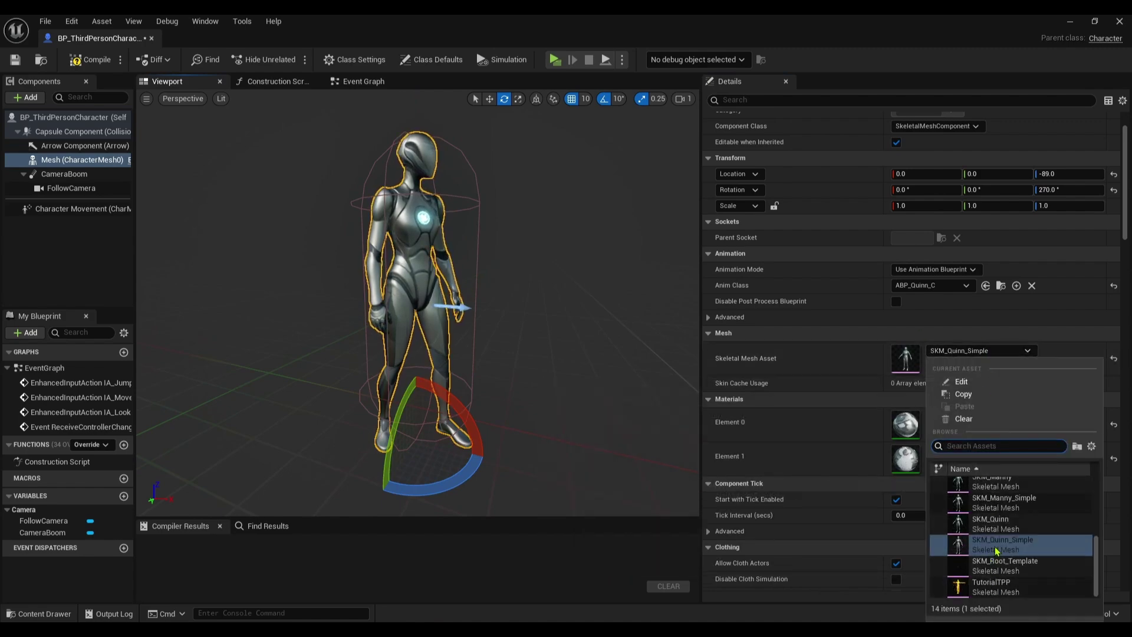
{"action": "scroll", "coordinate": [995, 536], "scroll_direction": "up", "scroll_amount": 5}
{"action": "left_click", "coordinate": [1001, 511]}
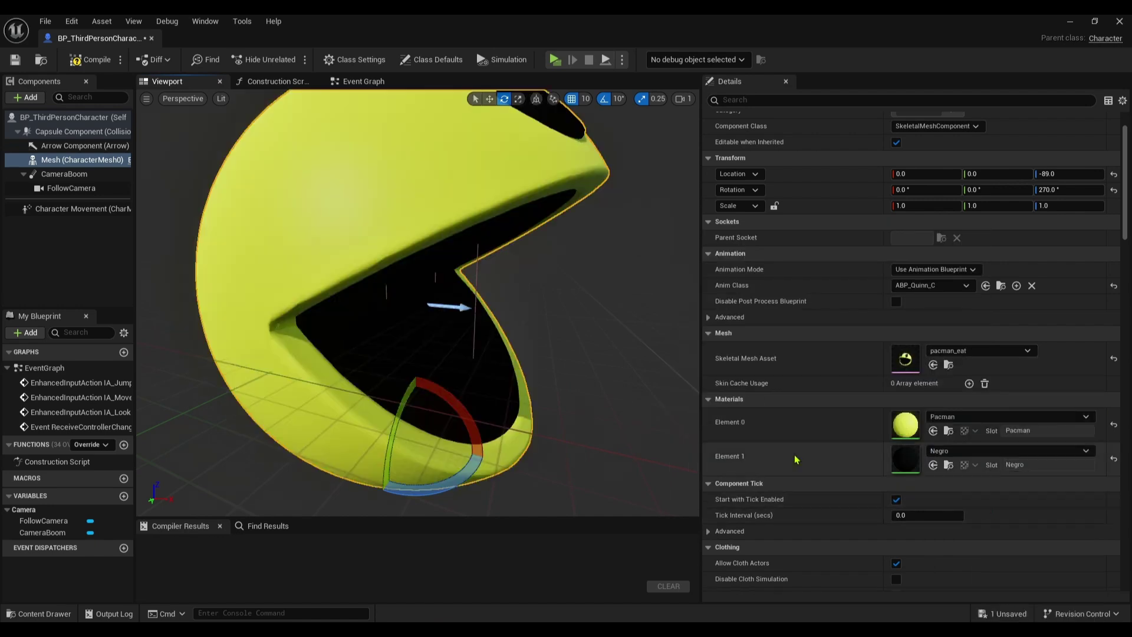
Rotate the Pac-Man mesh in the viewport to about -90°, -90°, 360°.
{"action": "scroll", "coordinate": [555, 380], "scroll_direction": "up", "scroll_amount": 2}
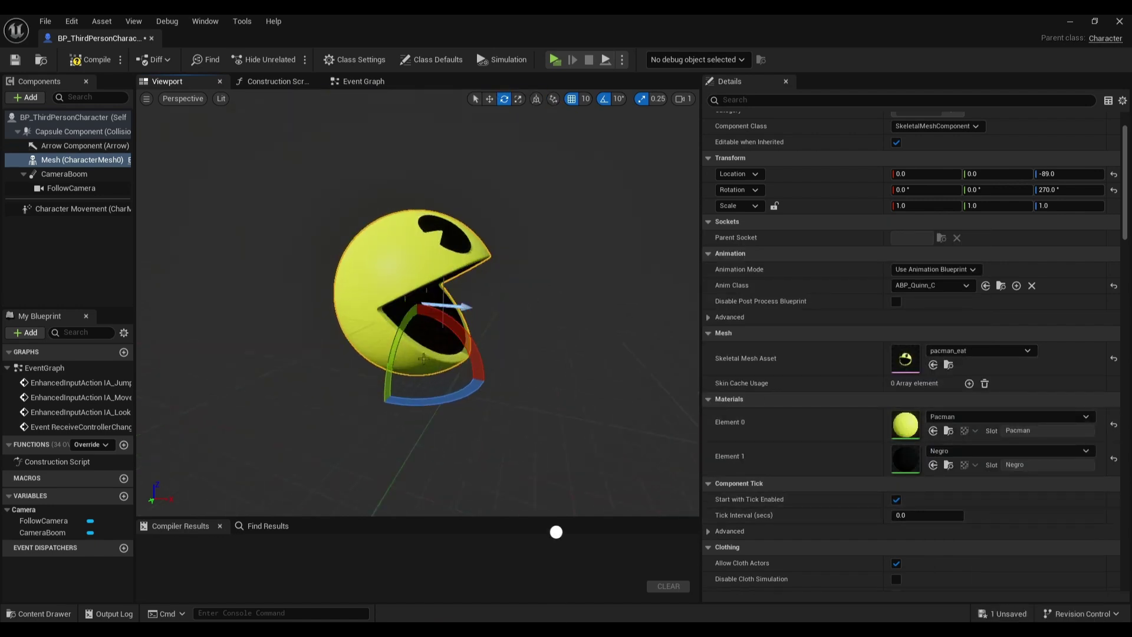
{"action": "left_click_drag", "start_coordinate": [418, 358], "coordinate": [405, 431]}
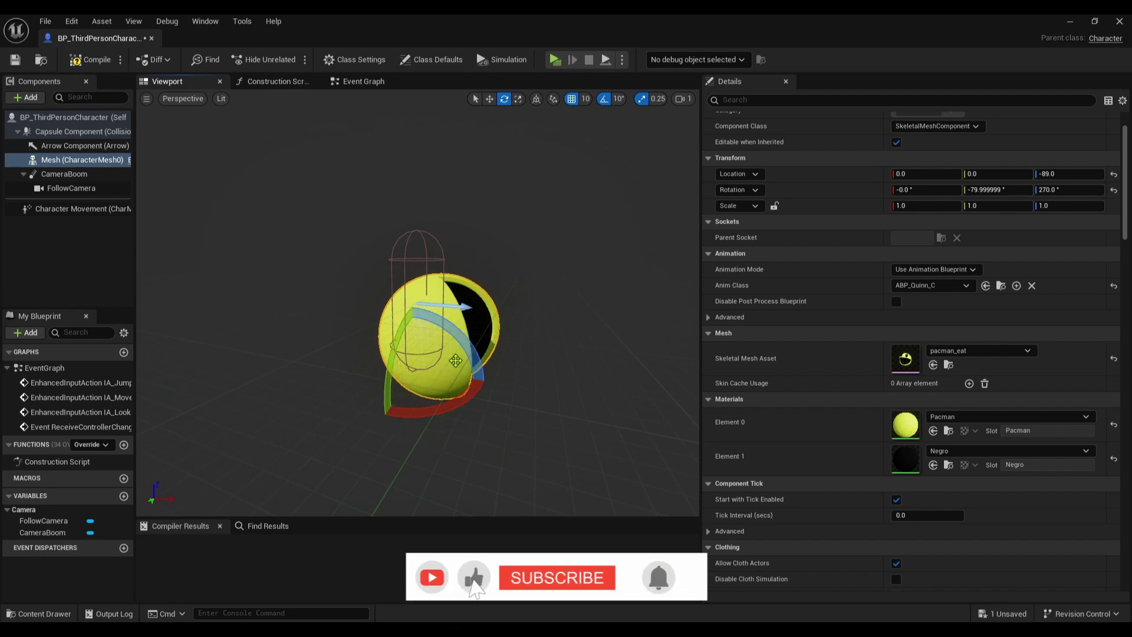
{"action": "key", "text": "r"}
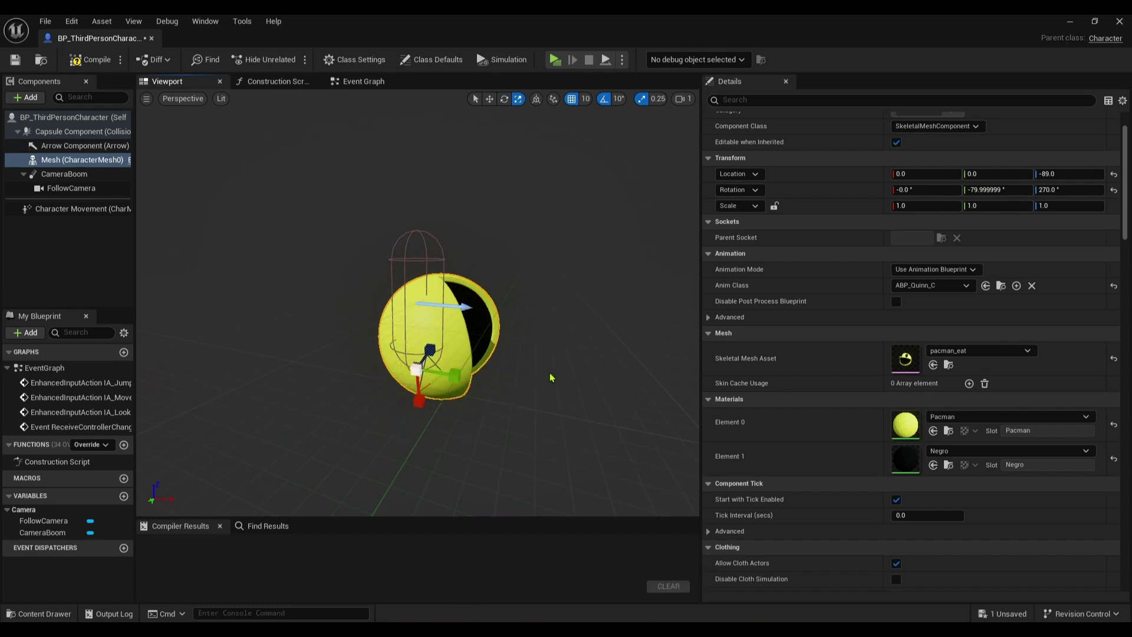
{"action": "right_click_drag", "start_coordinate": [551, 377], "coordinate": [678, 378]}
{"action": "right_click_drag", "start_coordinate": [518, 365], "coordinate": [552, 372]}
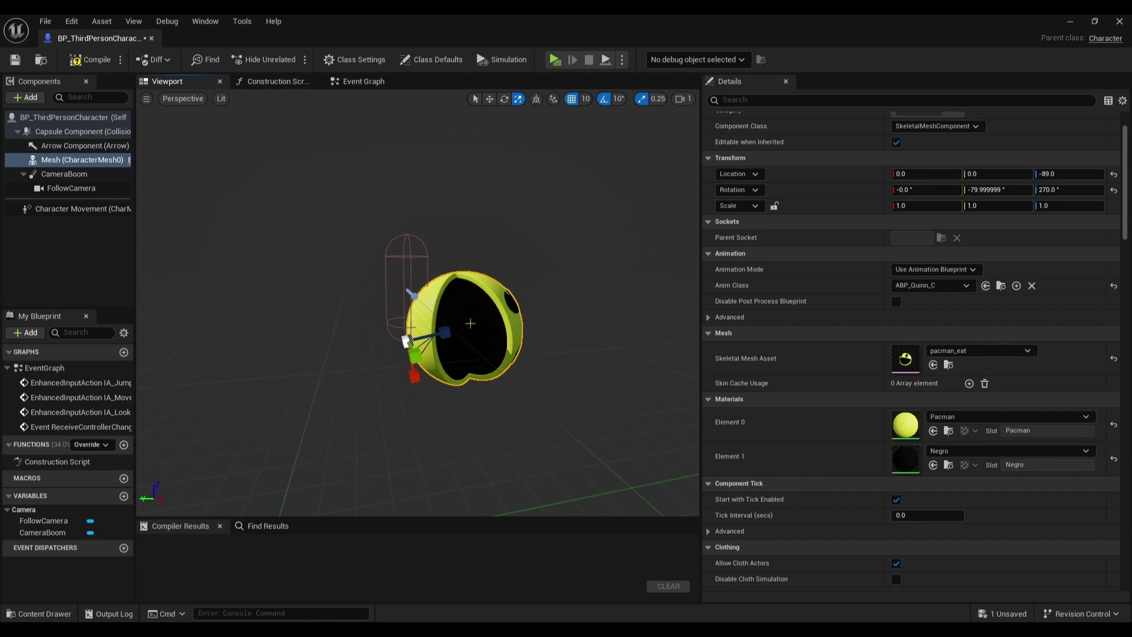
{"action": "key", "text": "e"}
{"action": "left_click_drag", "start_coordinate": [335, 310], "coordinate": [417, 407]}
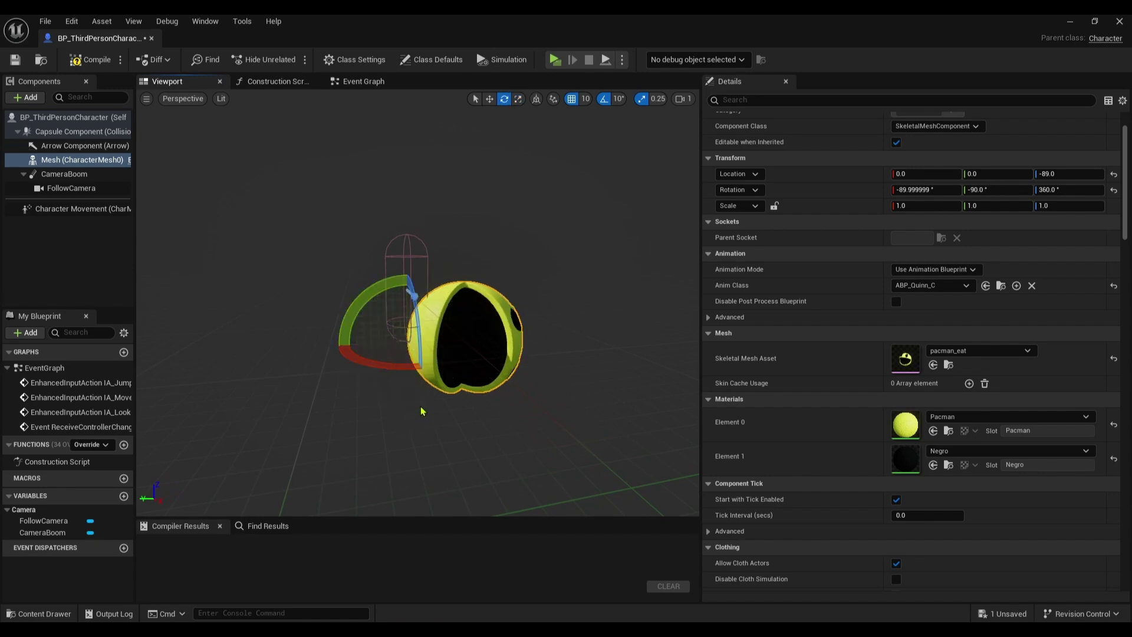
Scale the Pac-Man mesh uniformly to 0.5 and move it to X -20, Y 40 to centre it on the capsule.
{"action": "key", "text": "r"}
{"action": "left_click_drag", "start_coordinate": [407, 340], "coordinate": [383, 359]}
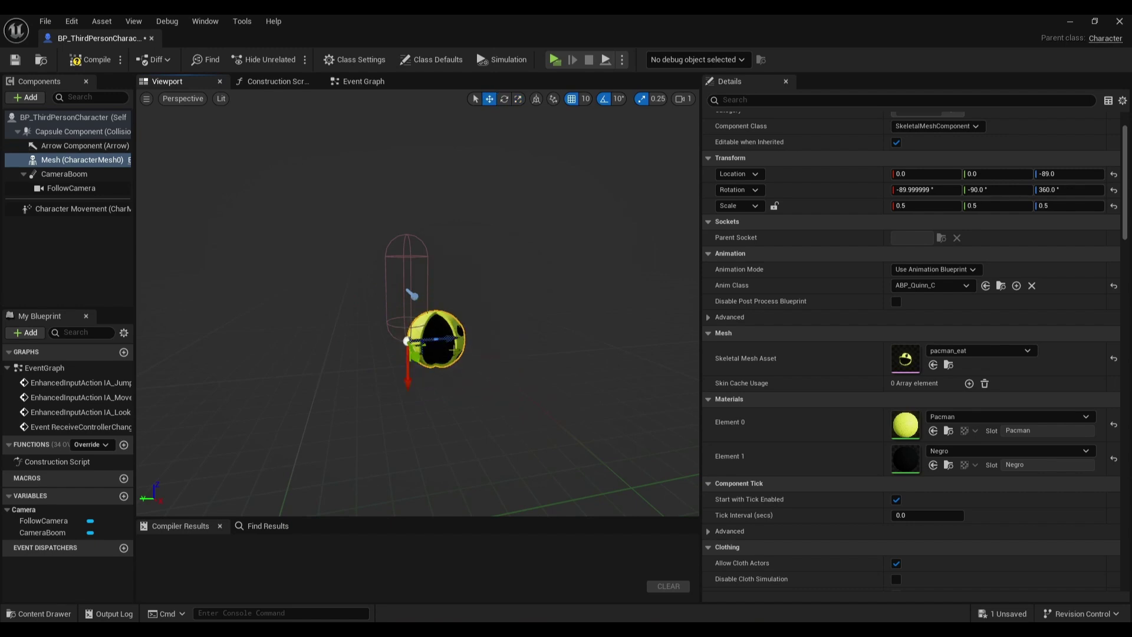
{"action": "left_click_drag", "start_coordinate": [450, 337], "coordinate": [385, 349]}
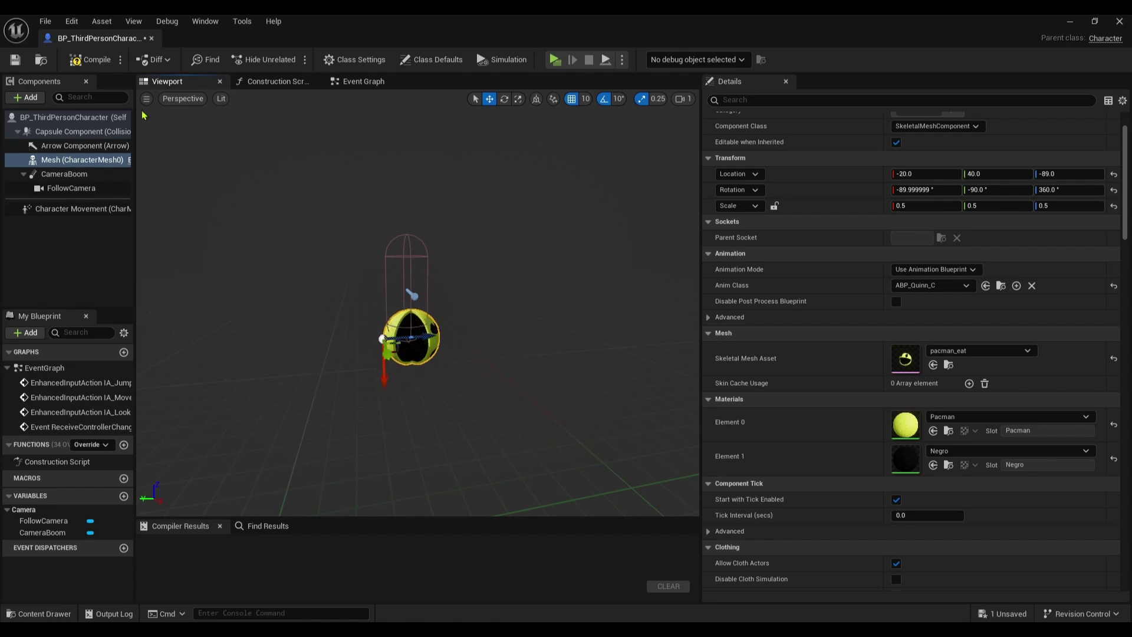
Compile the blueprint and play-test it, steering Pac-Man around the level in all four directions.
{"action": "left_click", "coordinate": [88, 59]}
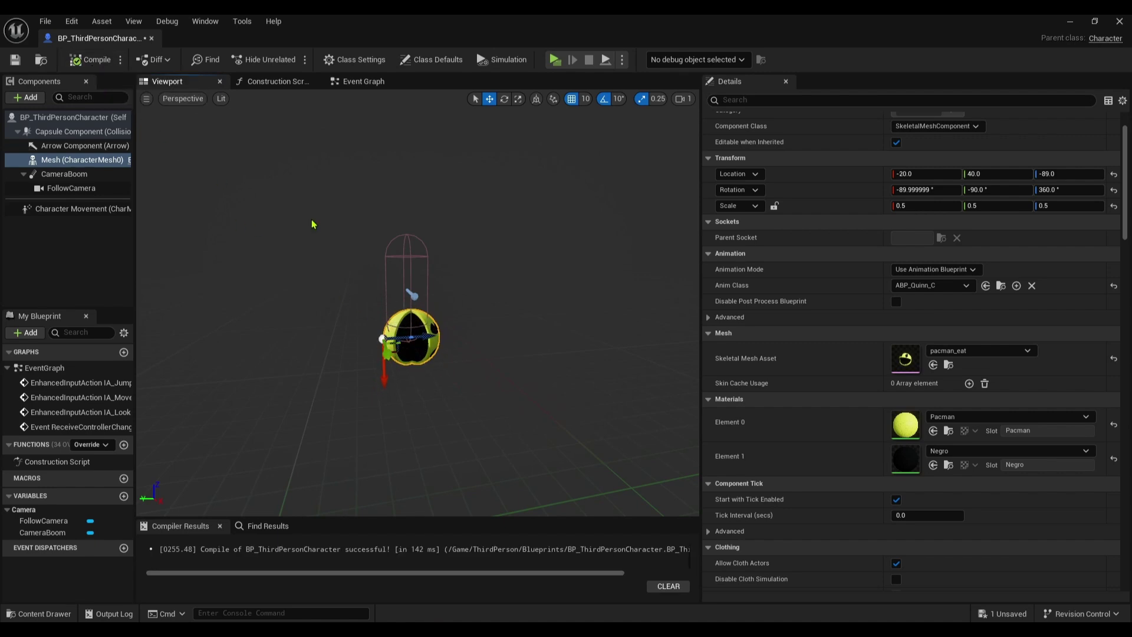
{"action": "left_click", "coordinate": [553, 60]}
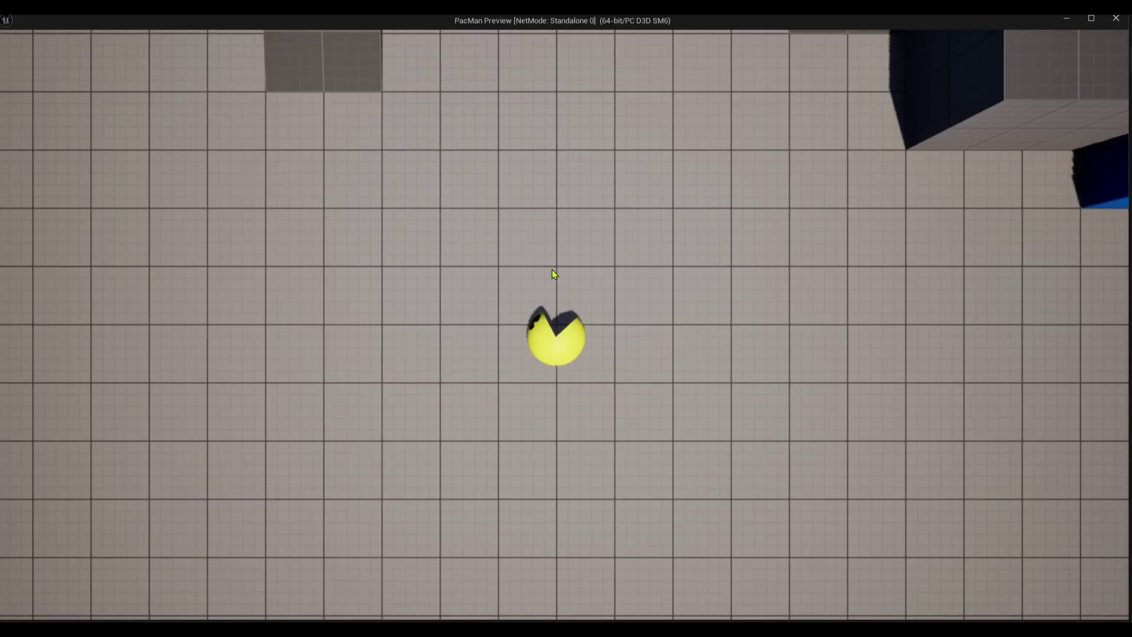
{"action": "key", "text": "w"}
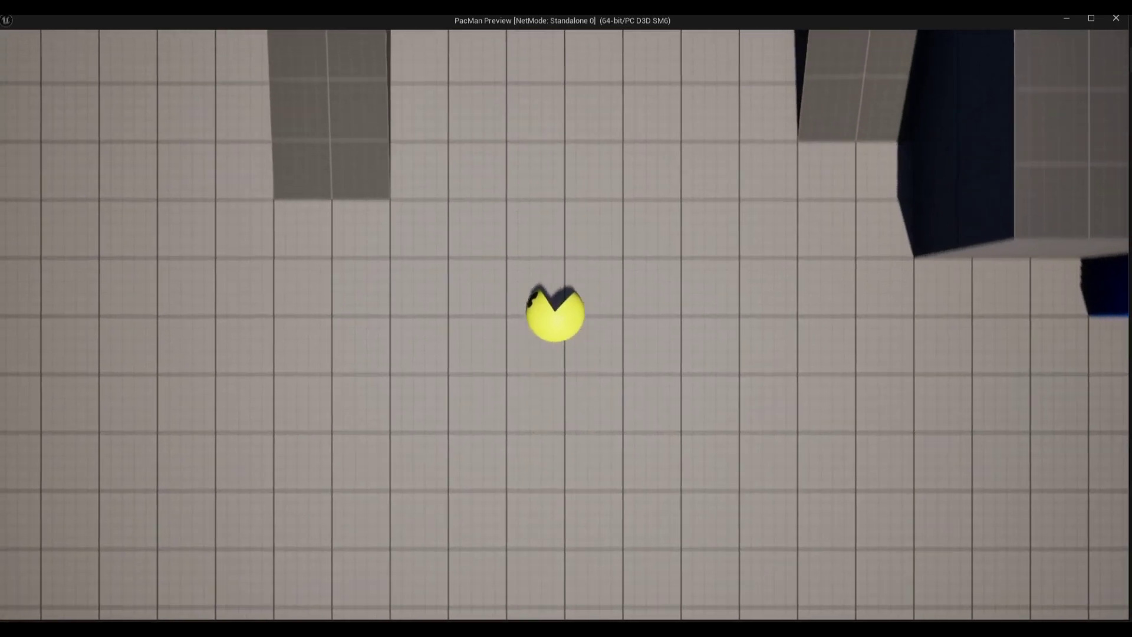
{"action": "key", "text": "d"}
{"action": "key", "text": "w"}
{"action": "key", "text": "a"}
{"action": "key", "text": "s"}
{"action": "key", "text": "d"}
{"action": "key", "text": "w"}
{"action": "key", "text": "a"}
{"action": "key", "text": "s"}
{"action": "key", "text": "a"}
{"action": "key", "text": "w"}
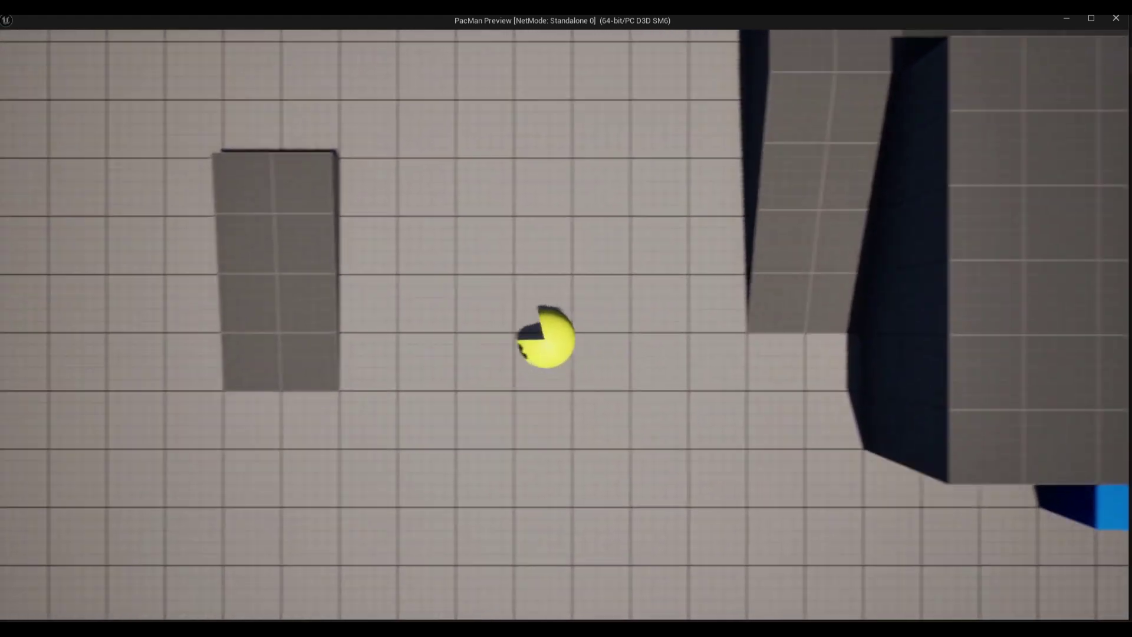
{"action": "key", "text": "d"}
{"action": "key", "text": "a"}
{"action": "key", "text": "w"}
{"action": "key", "text": "d"}
{"action": "key", "text": "s"}
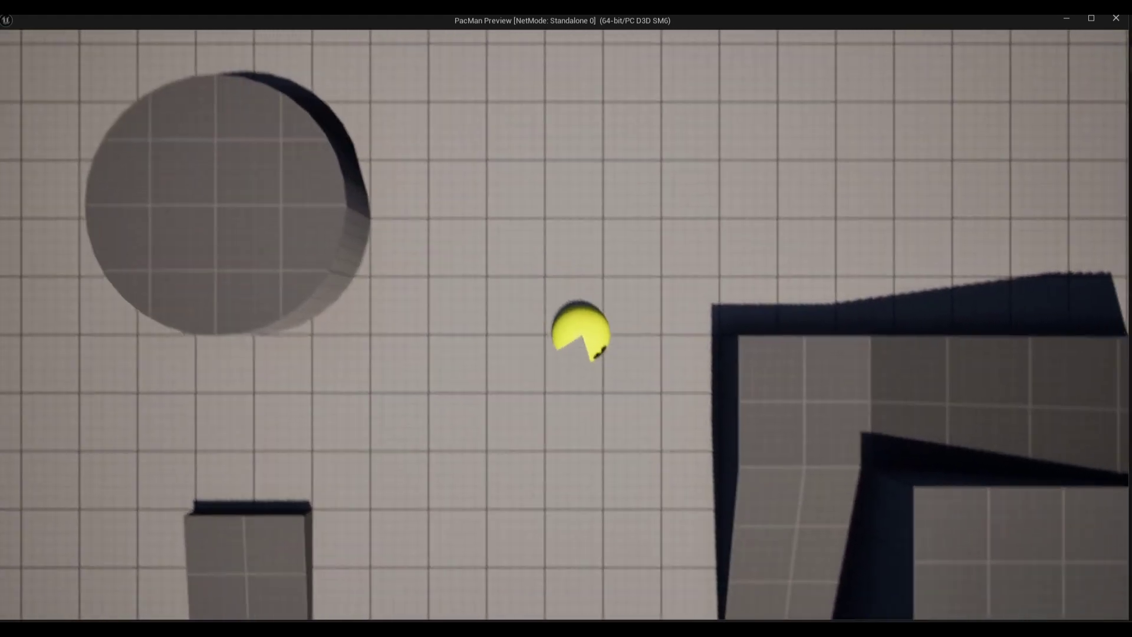
{"action": "key", "text": "d"}
{"action": "key", "text": "w"}
{"action": "key", "text": "a"}
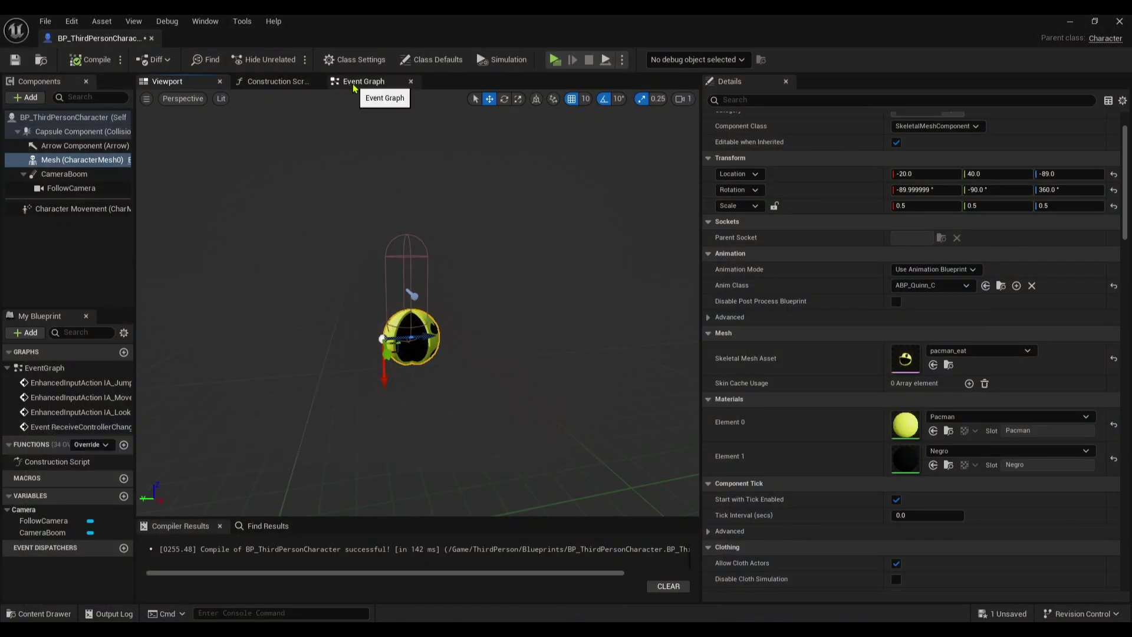
Disconnect the IA_Look event's Triggered output from Add Controller Yaw Input in the Event Graph's Camera Input section, and compile the blueprint.
{"action": "left_click", "coordinate": [354, 85]}
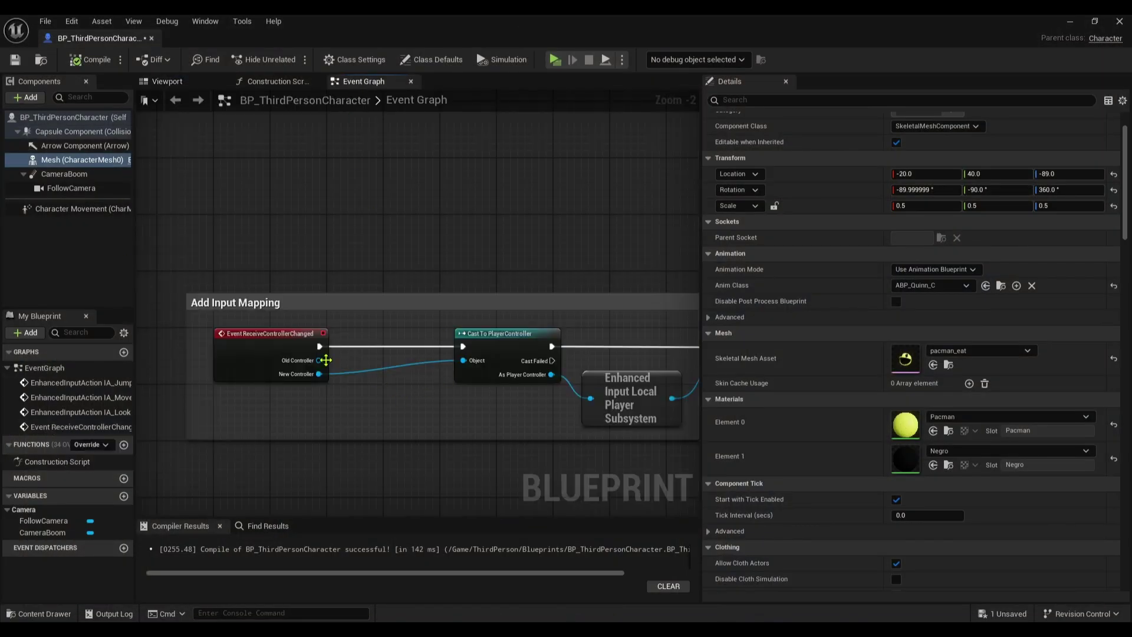
{"action": "scroll", "coordinate": [324, 361], "scroll_direction": "down", "scroll_amount": 4}
{"action": "right_click_drag", "start_coordinate": [324, 362], "coordinate": [380, 208]}
{"action": "scroll", "coordinate": [354, 271], "scroll_direction": "up", "scroll_amount": 5}
{"action": "right_click_drag", "start_coordinate": [354, 271], "coordinate": [237, 145]}
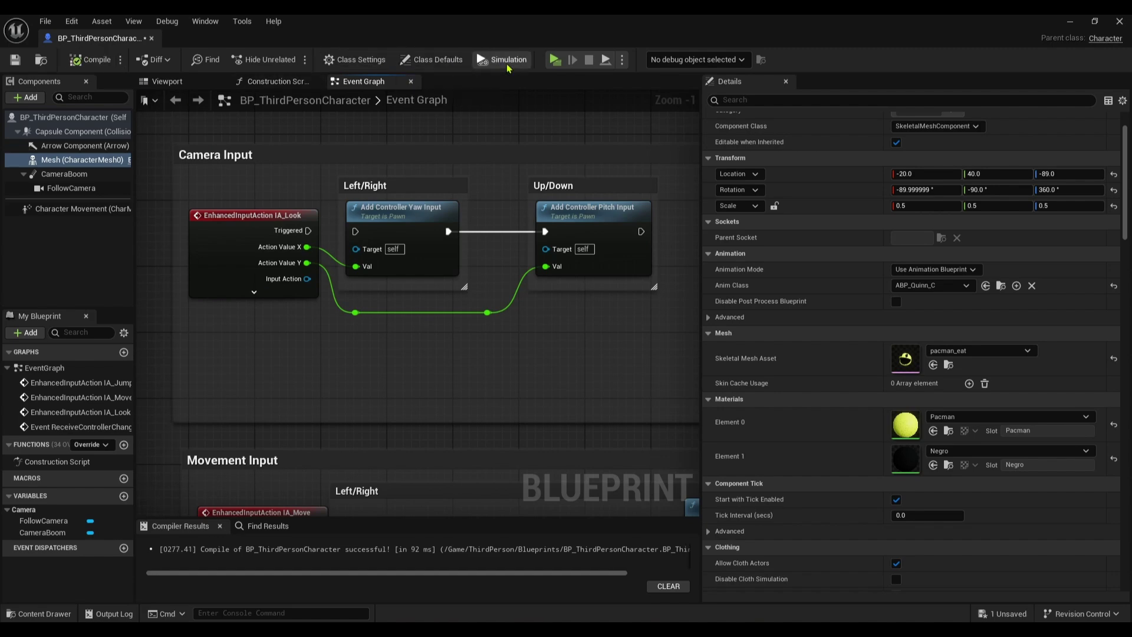
Play-test Pac-Man's movement again with the look input disconnected, moving up, left and right through the level.
{"action": "left_click", "coordinate": [555, 60]}
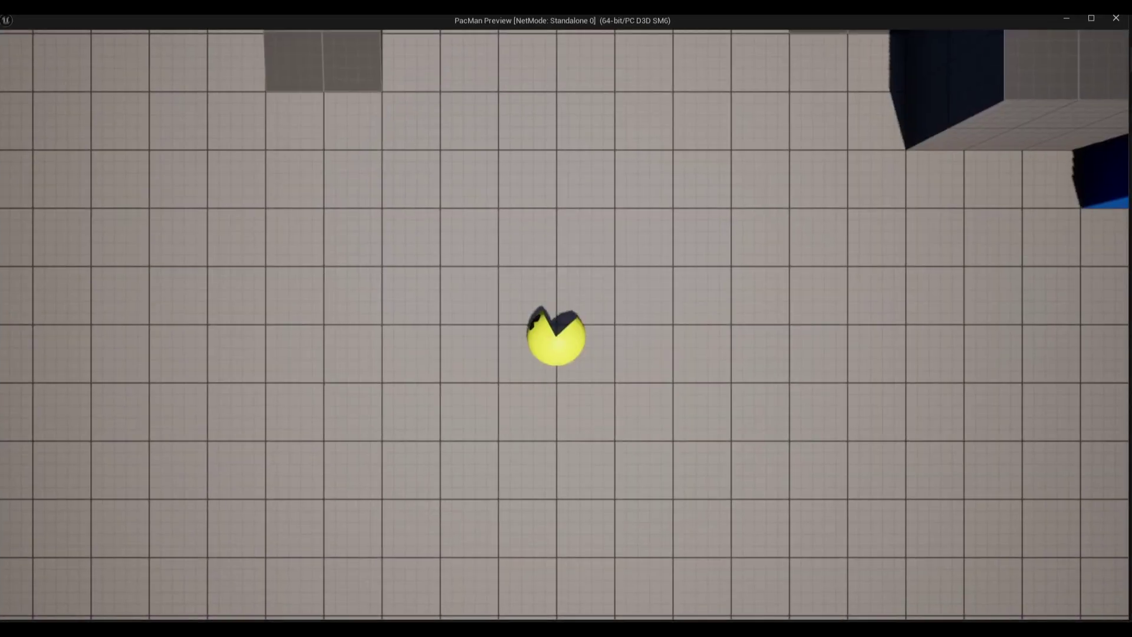
{"action": "key", "text": "w"}
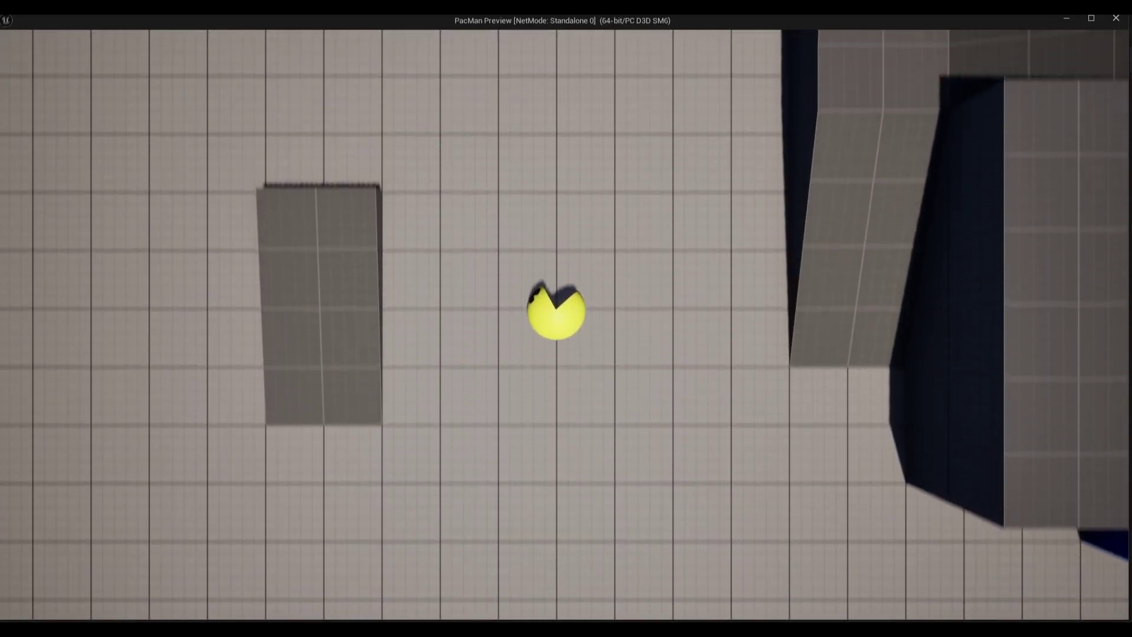
{"action": "key", "text": "d"}
{"action": "key", "text": "a"}
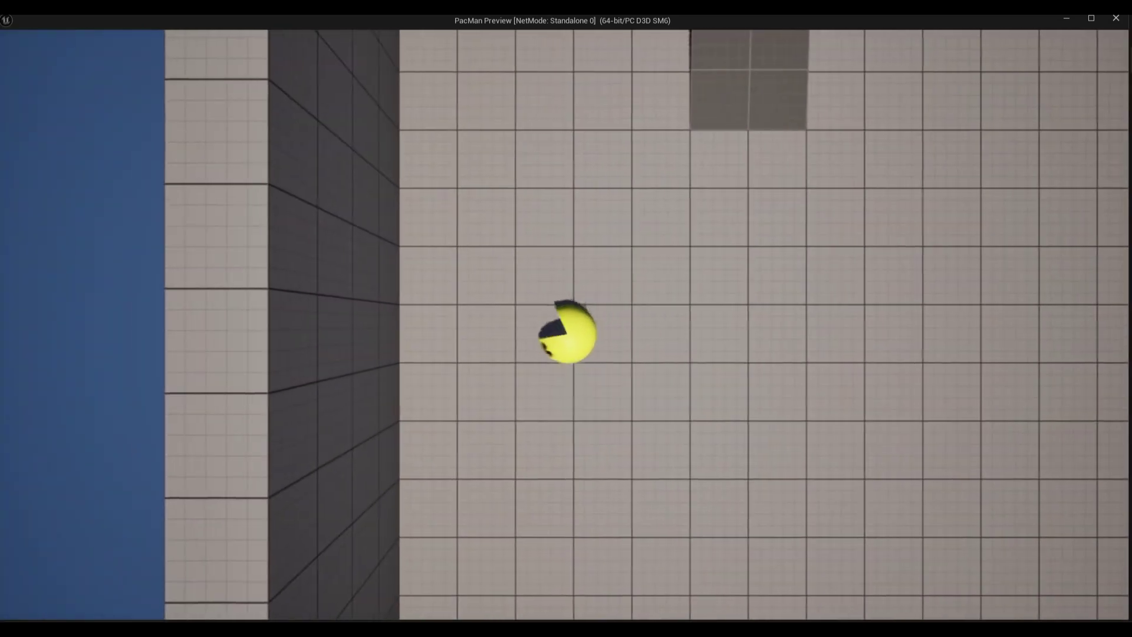
{"action": "key", "text": "w"}
{"action": "key", "text": "d"}
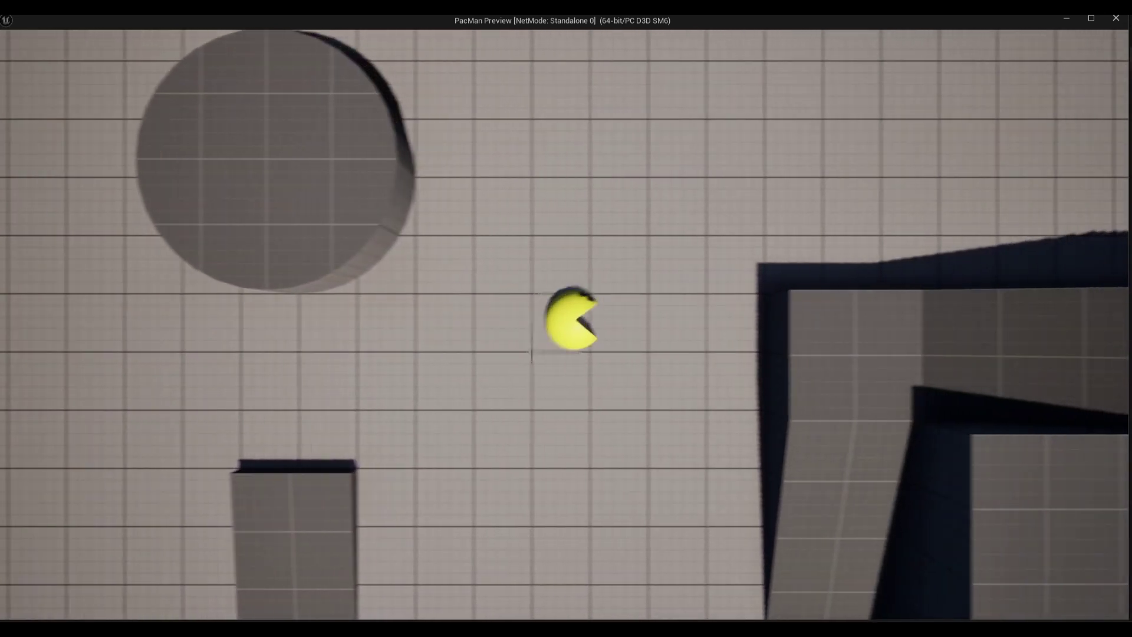
Steer Pac-Man upward toward the level's far wall and end the play-test.
{"action": "key", "text": "w"}
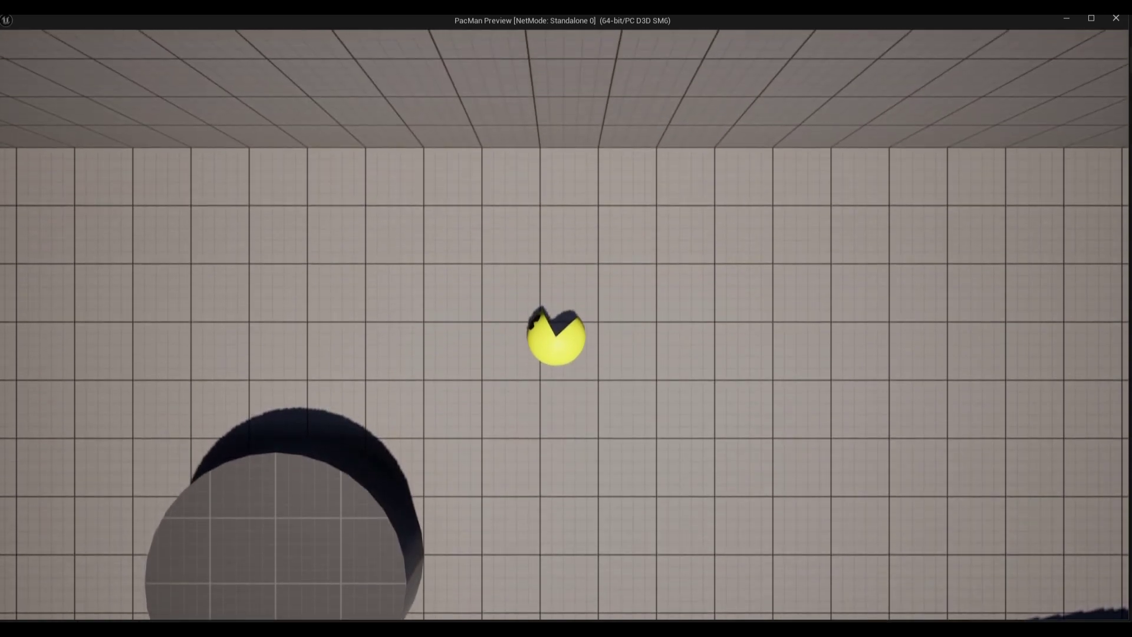
{"action": "key", "text": "Escape"}
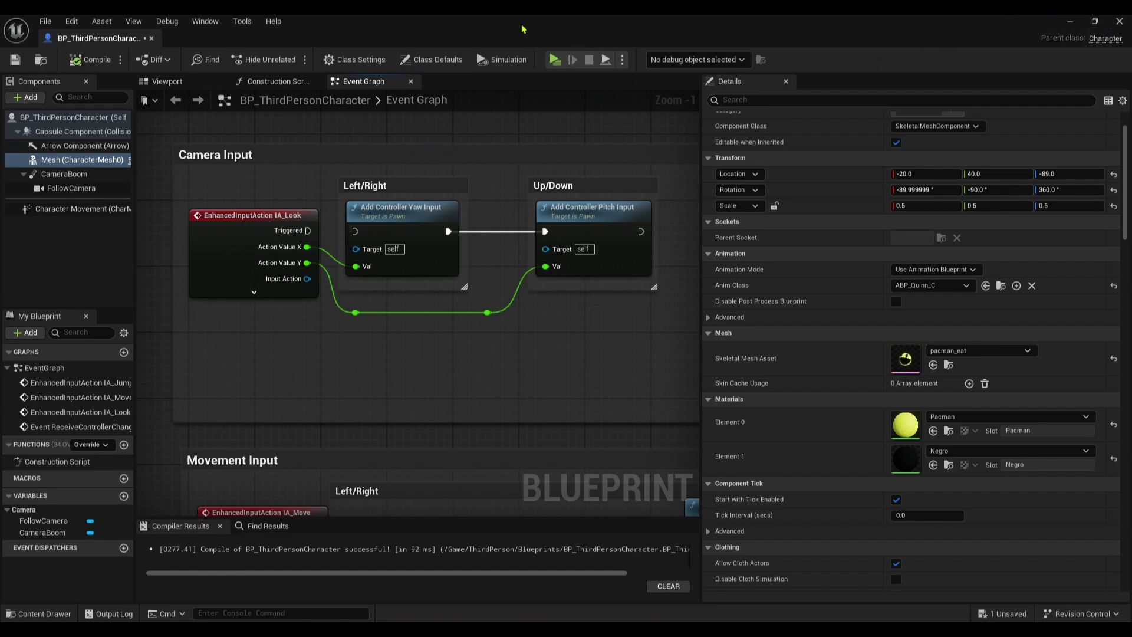
Shrink the character blueprint window, place it clear of the level viewport, and view the Pac-Man mesh from above.
{"action": "left_click", "coordinate": [183, 82]}
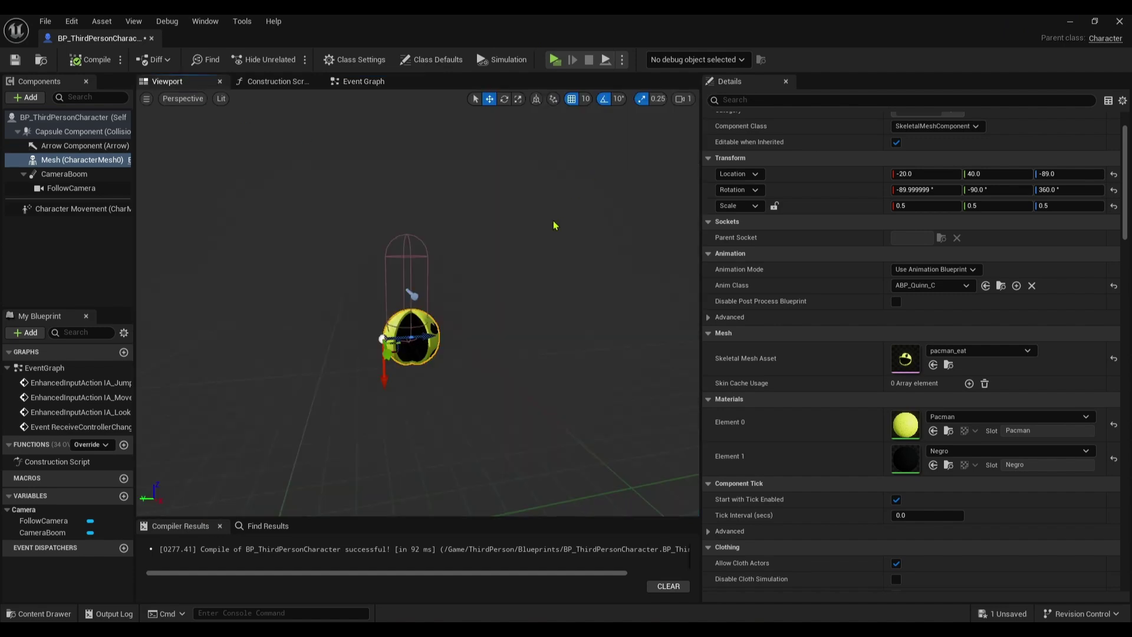
{"action": "left_click", "coordinate": [1094, 21]}
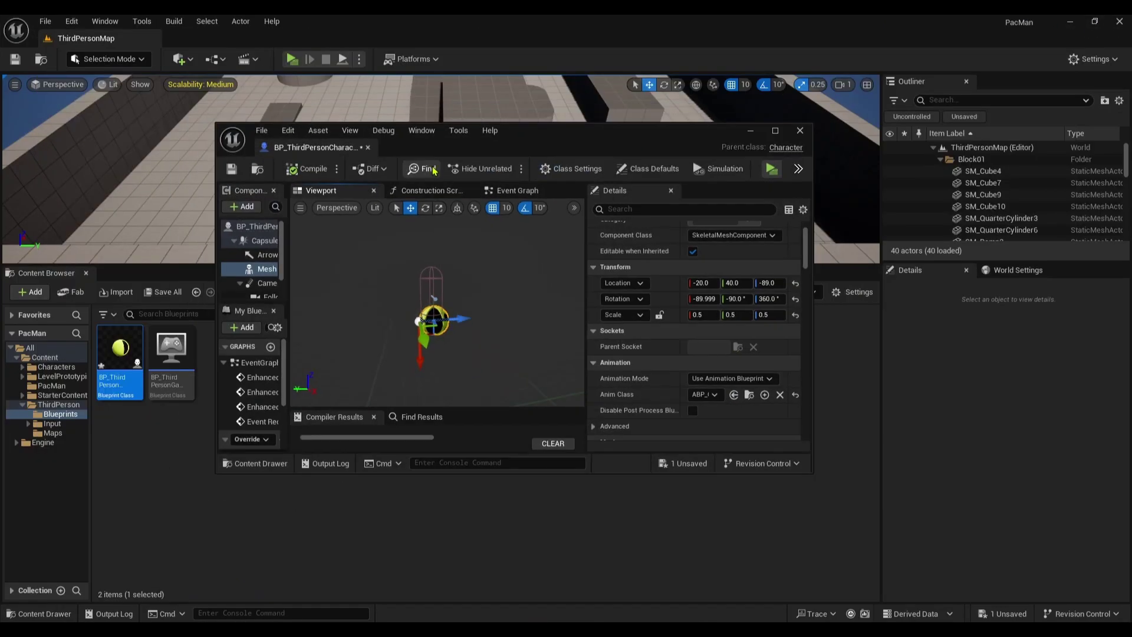
{"action": "left_click_drag", "start_coordinate": [521, 147], "coordinate": [790, 246]}
{"action": "right_click_drag", "start_coordinate": [688, 443], "coordinate": [676, 407]}
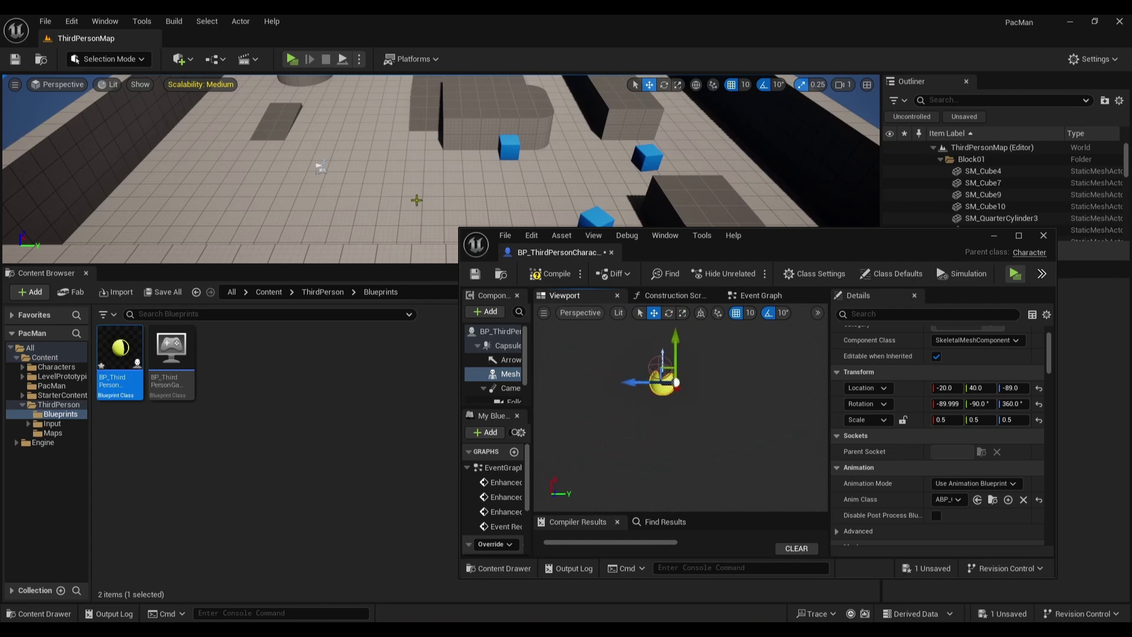
Play the level in the selected viewport, eject from the player and zoom in on Pac-Man.
{"action": "left_click", "coordinate": [359, 59]}
{"action": "left_click", "coordinate": [398, 107]}
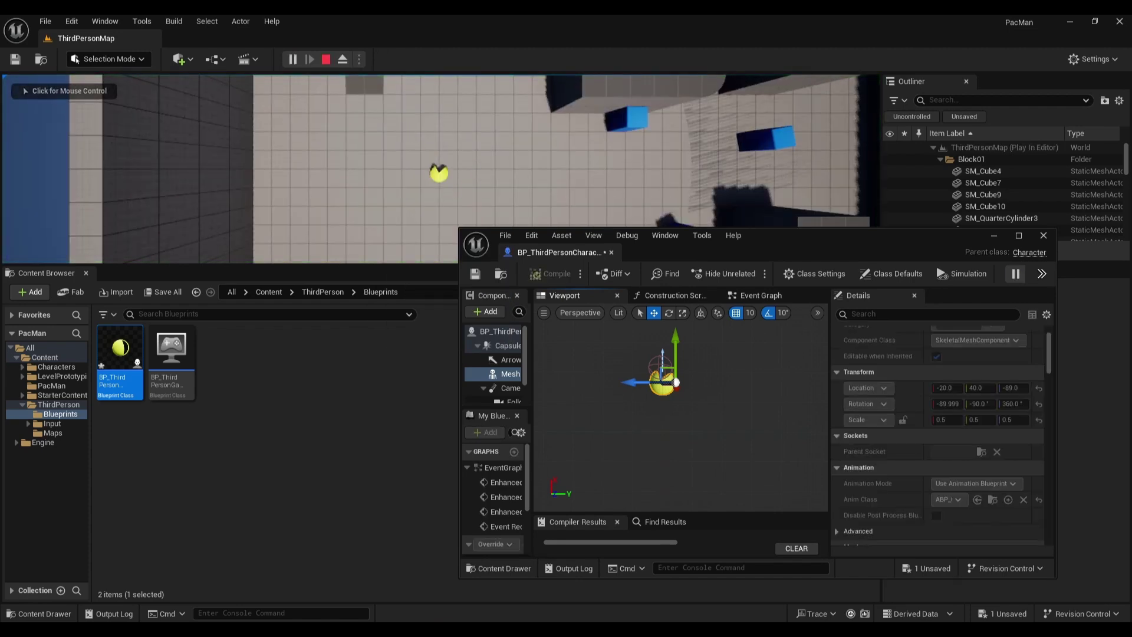
{"action": "key", "text": "F8"}
{"action": "scroll", "coordinate": [459, 171], "scroll_direction": "up", "scroll_amount": 2}
{"action": "scroll", "coordinate": [459, 171], "scroll_direction": "up", "scroll_amount": 2}
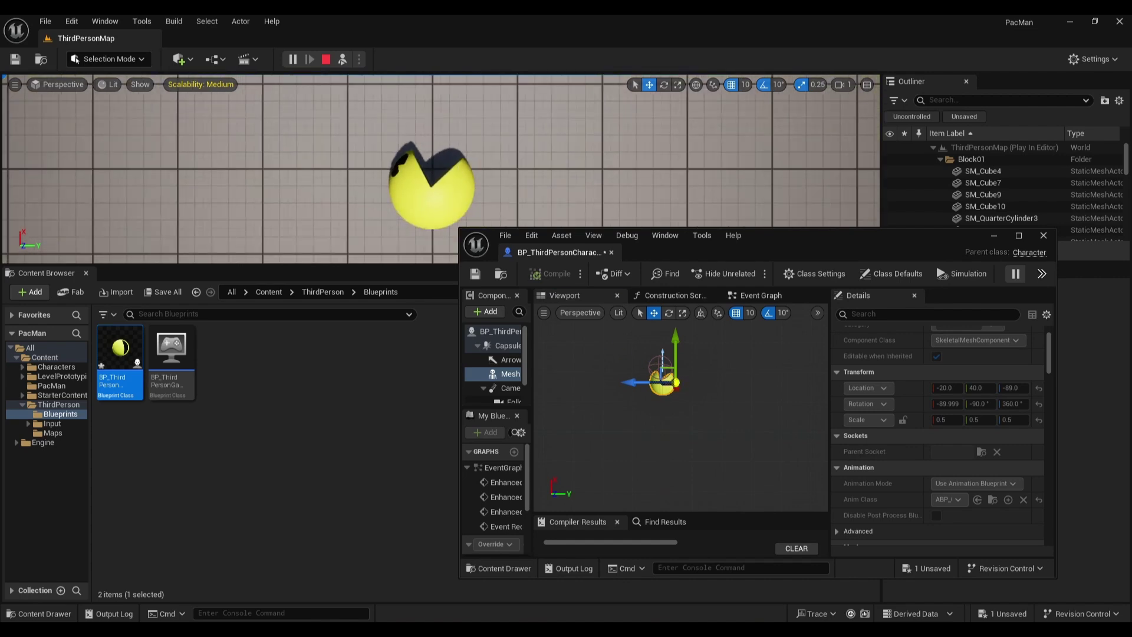
Rotate the Pac-Man mesh freely with angle snapping off to about -6.4°, -90°, 270° to straighten its mouth.
{"action": "key", "text": "e"}
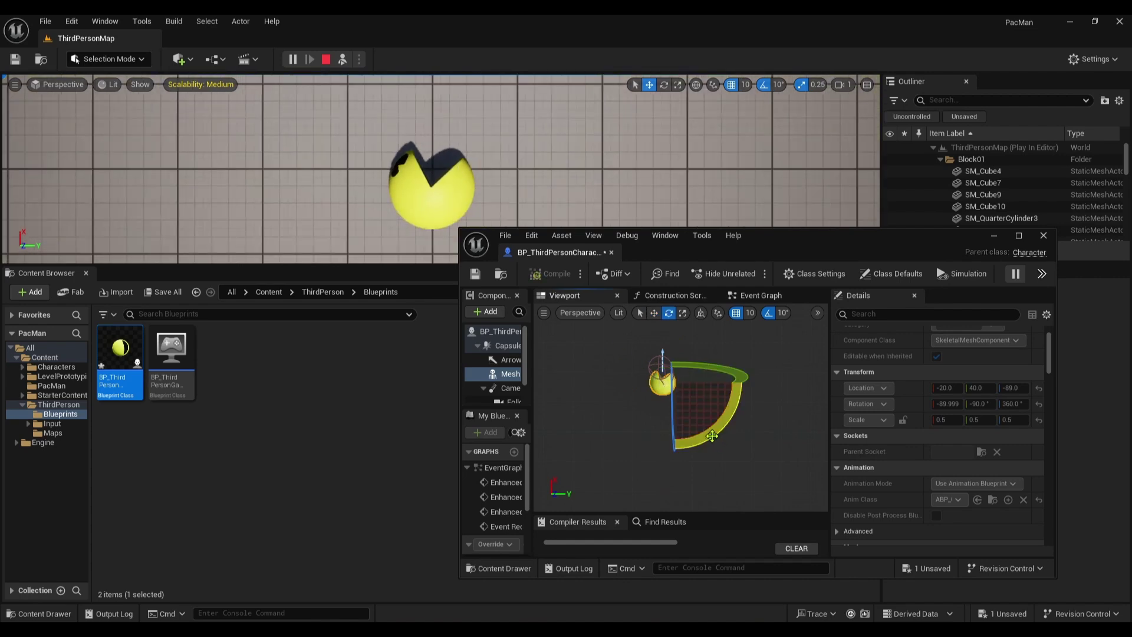
{"action": "left_click_drag", "start_coordinate": [709, 427], "coordinate": [704, 434]}
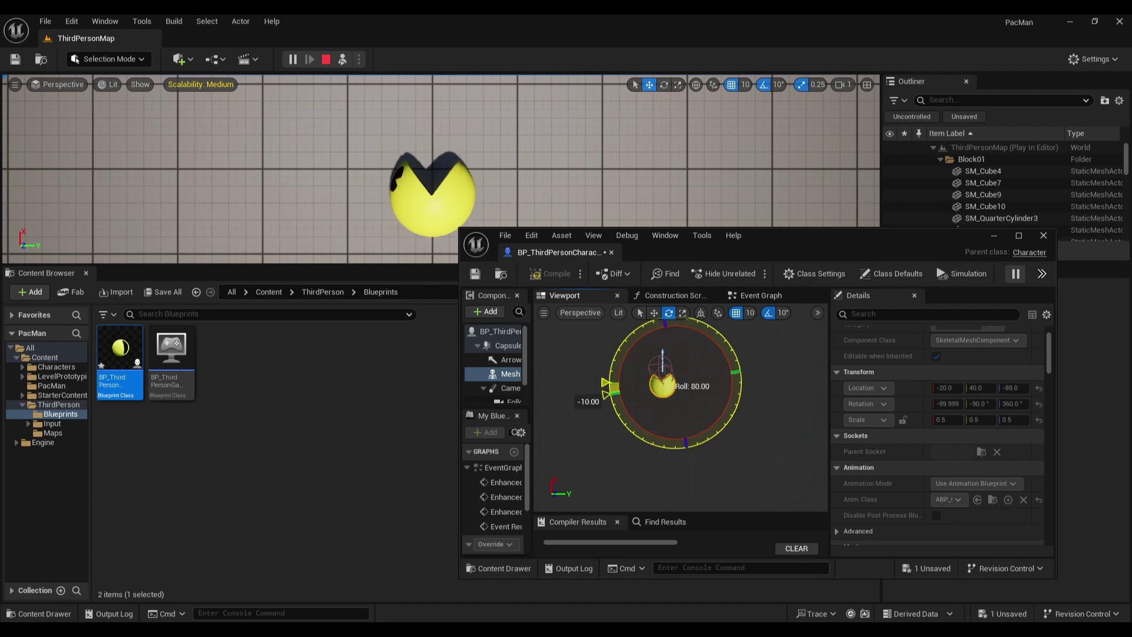
{"action": "mouse_move", "coordinate": [704, 433]}
{"action": "left_mouse_down"}
{"action": "mouse_move", "coordinate": [696, 441]}
{"action": "mouse_move", "coordinate": [711, 431]}
{"action": "left_mouse_up"}
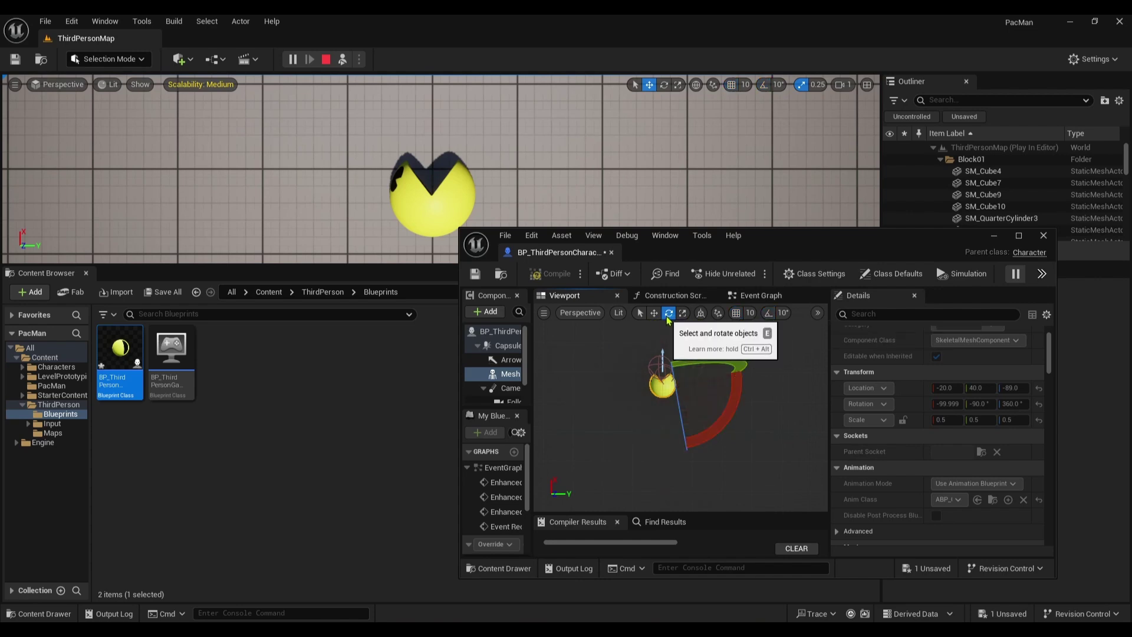
{"action": "left_click_drag", "start_coordinate": [734, 403], "coordinate": [606, 393]}
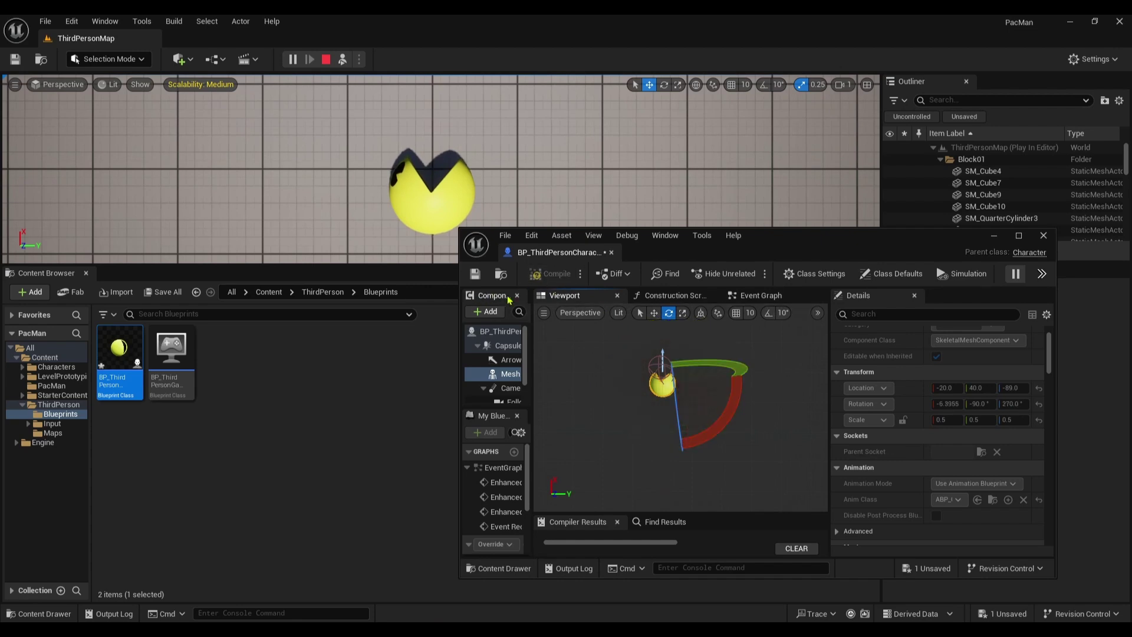
Stop the play session, then save and compile the character blueprint.
{"action": "key", "text": "Escape"}
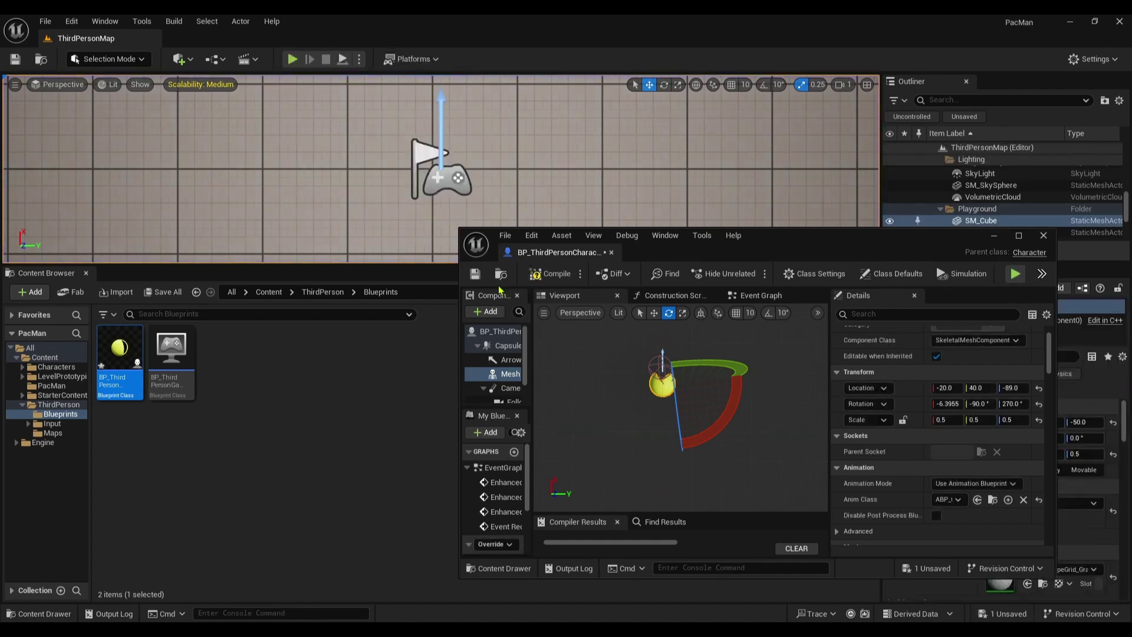
{"action": "left_click", "coordinate": [475, 274]}
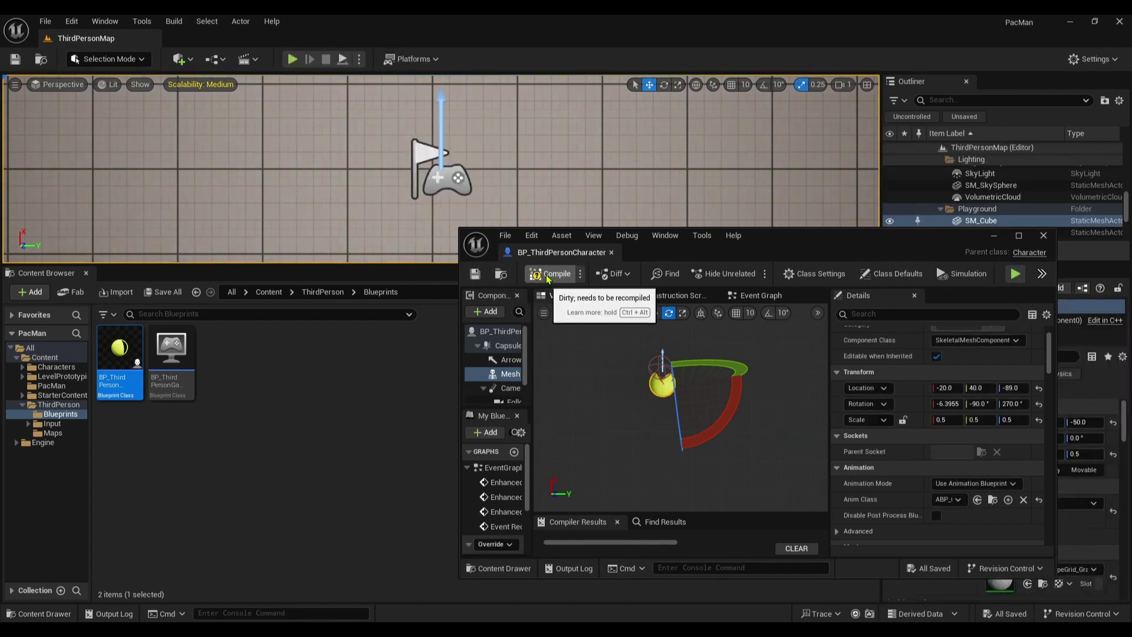
{"action": "left_click", "coordinate": [1018, 237]}
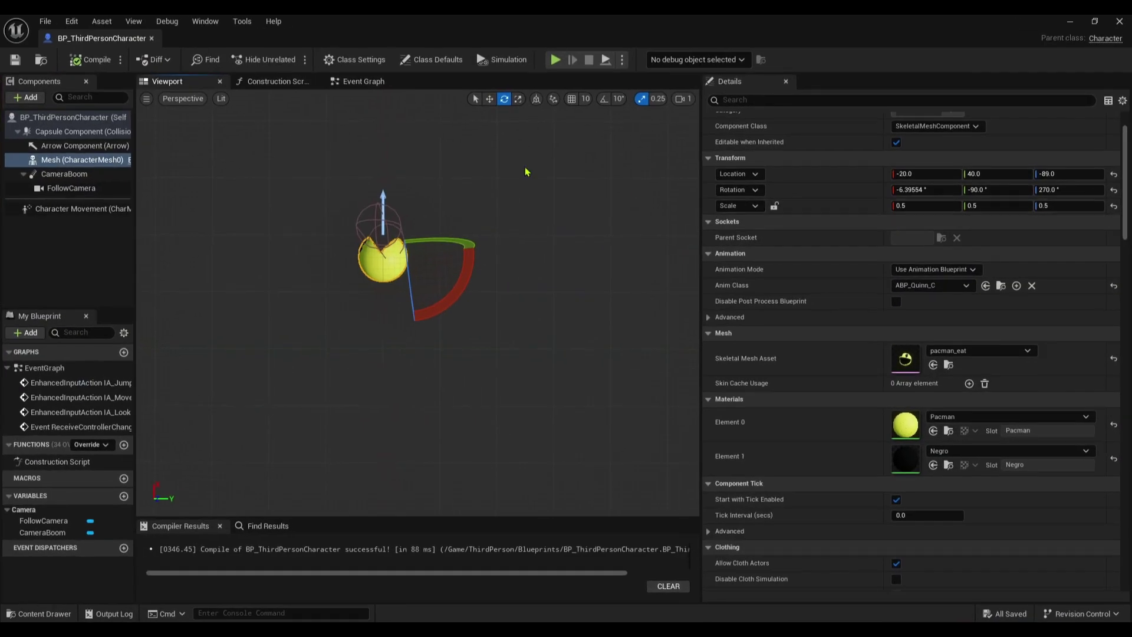
{"action": "left_click", "coordinate": [1067, 21]}
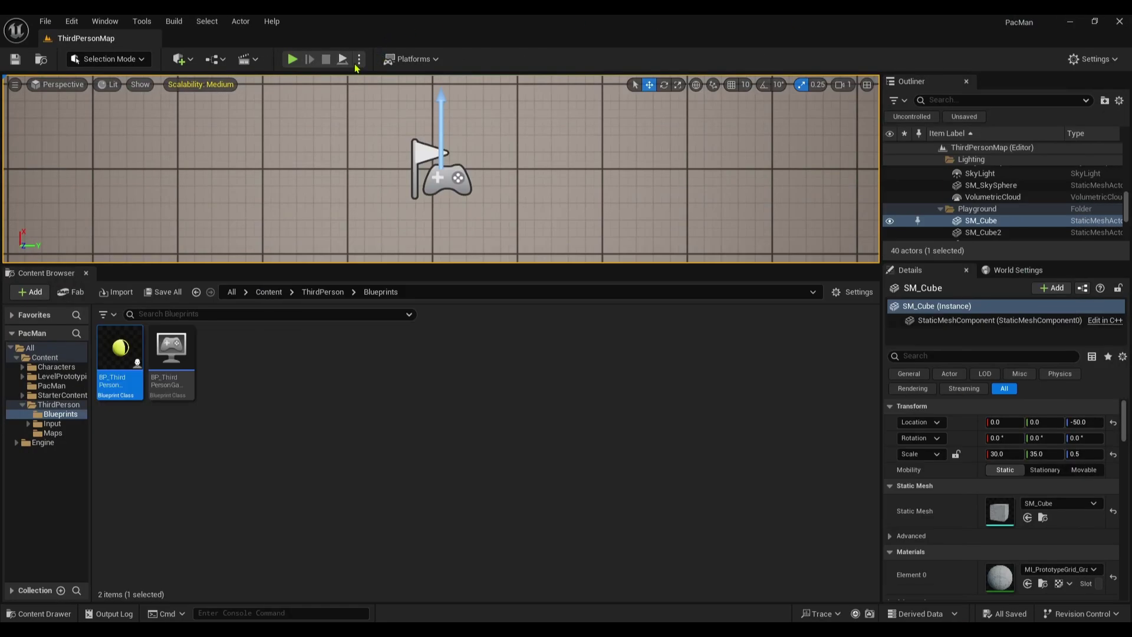
Play-test the straightened Pac-Man in a new editor window, steering it up, left, right and down through the level.
{"action": "left_click", "coordinate": [359, 59]}
{"action": "left_click", "coordinate": [425, 118]}
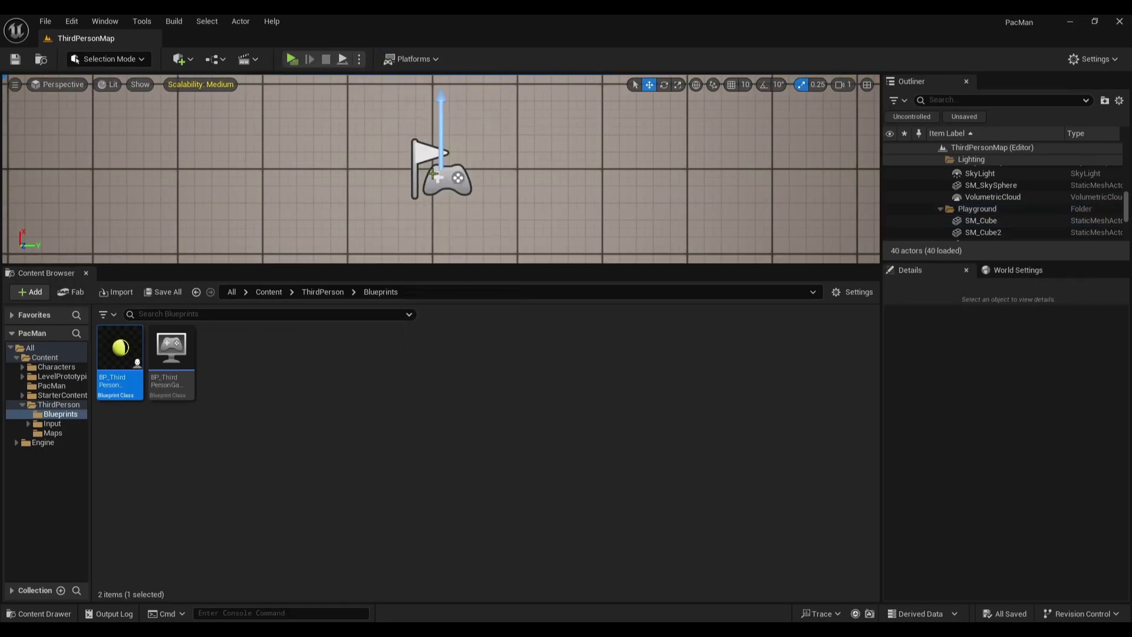
{"action": "key", "text": "w"}
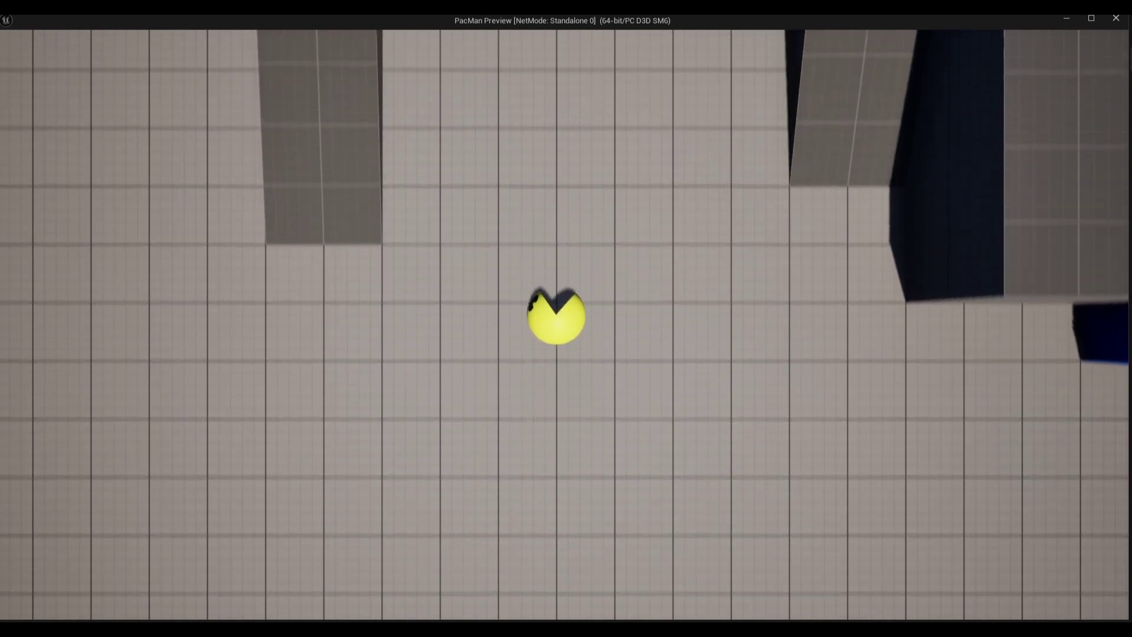
{"action": "key", "text": "d"}
{"action": "key", "text": "a"}
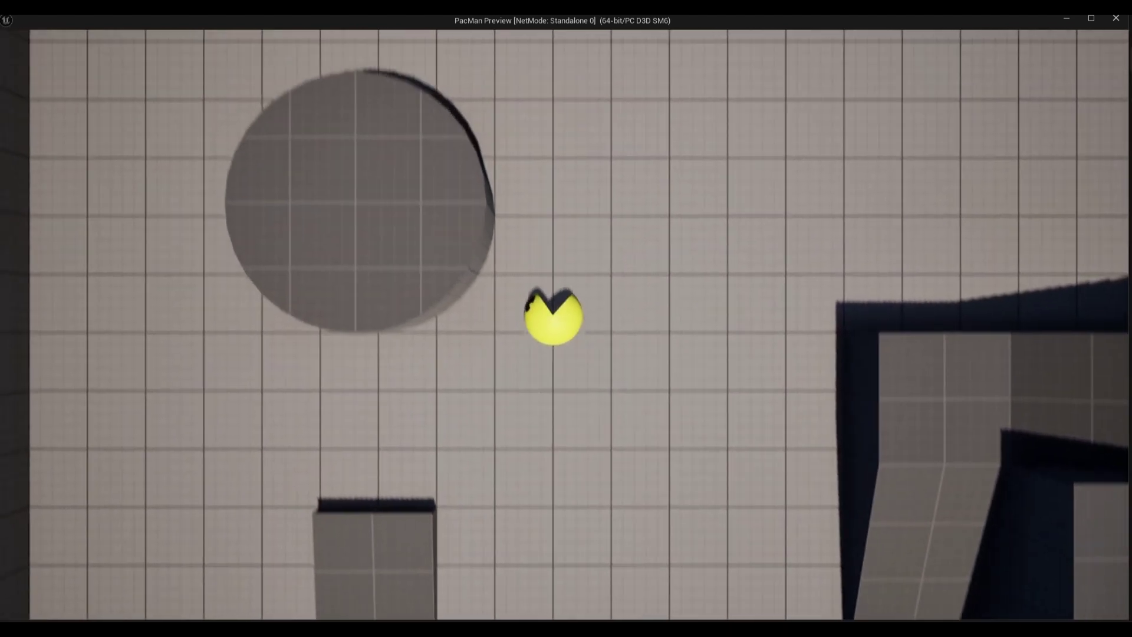
{"action": "key", "text": "d"}
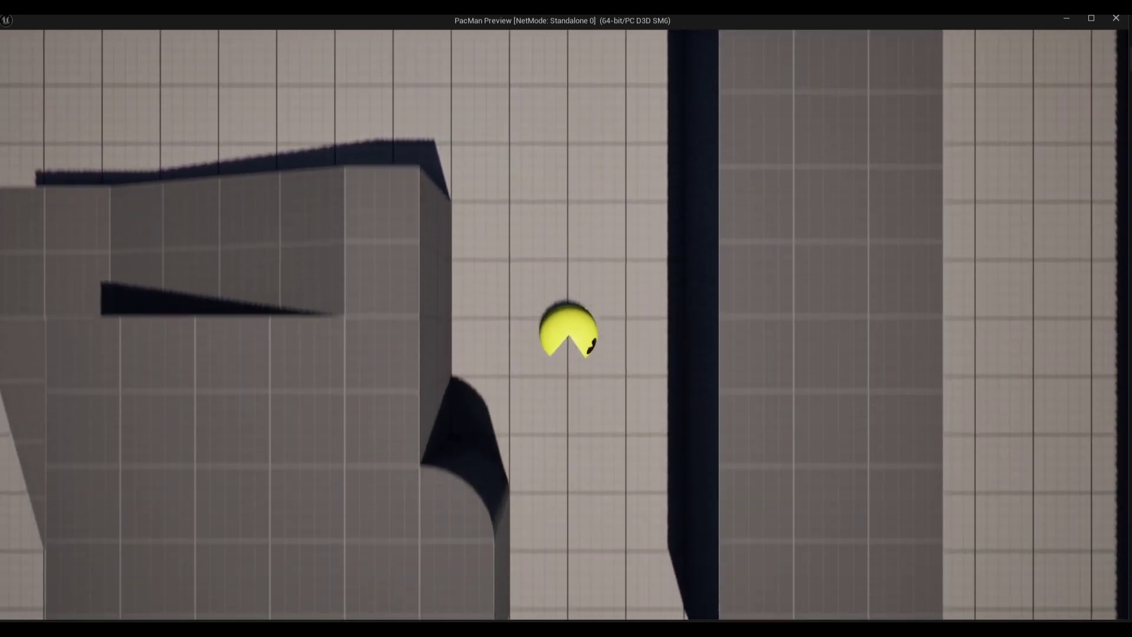
{"action": "key", "text": "a"}
{"action": "key", "text": "w"}
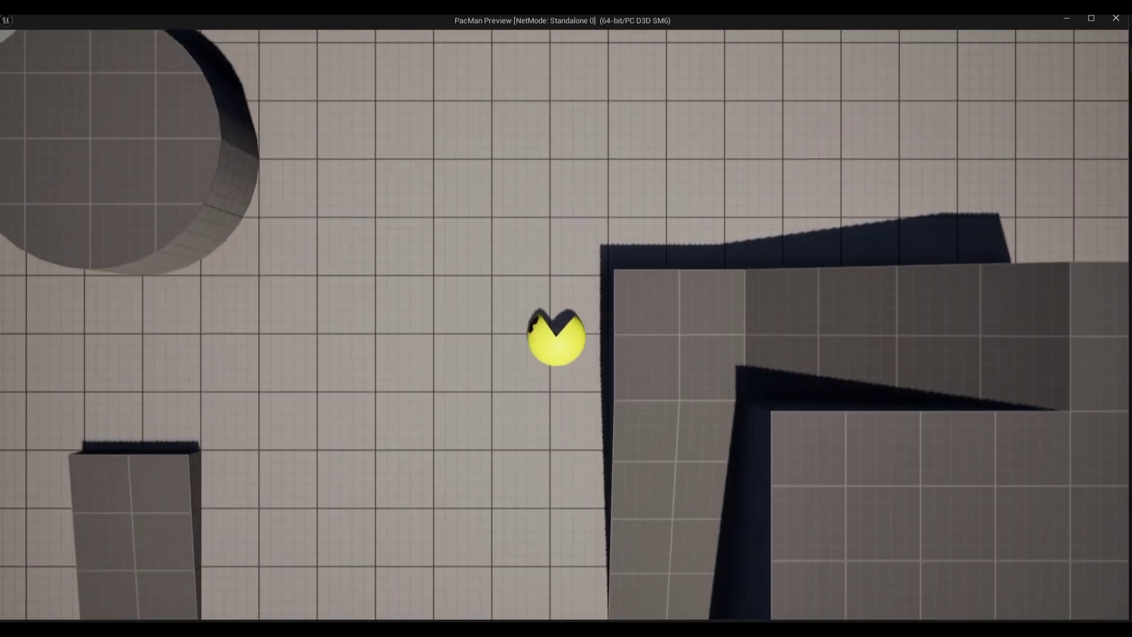
{"action": "key", "text": "Escape"}
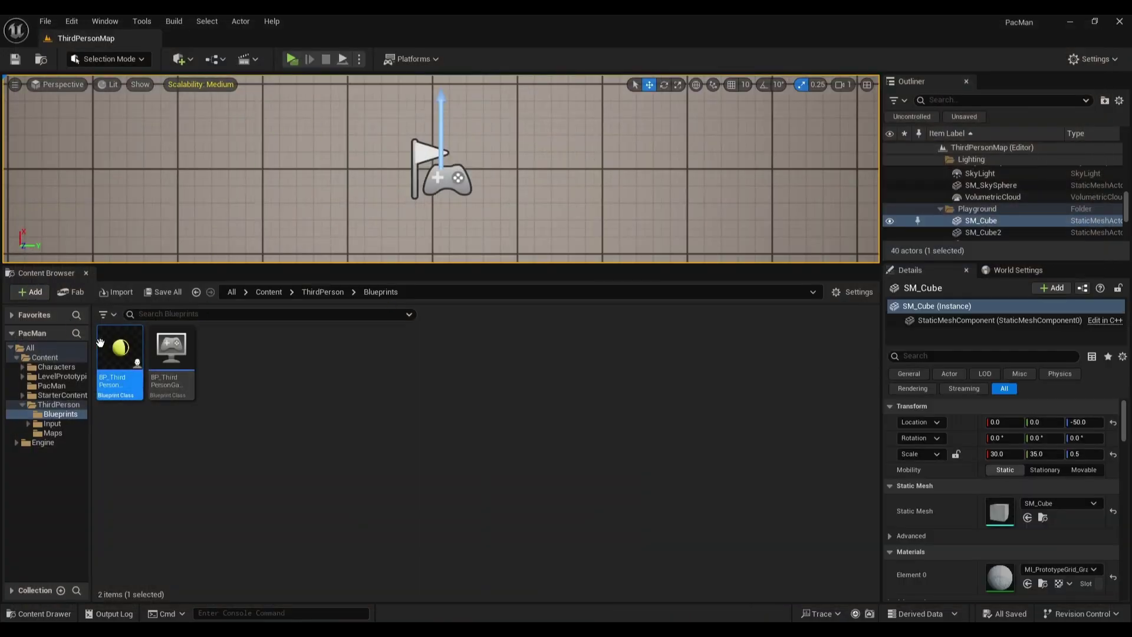
Disconnect the IA_Jump event's Started and Completed outputs from Jump and Stop Jumping in the character's Event Graph.
{"action": "double_click", "coordinate": [121, 368]}
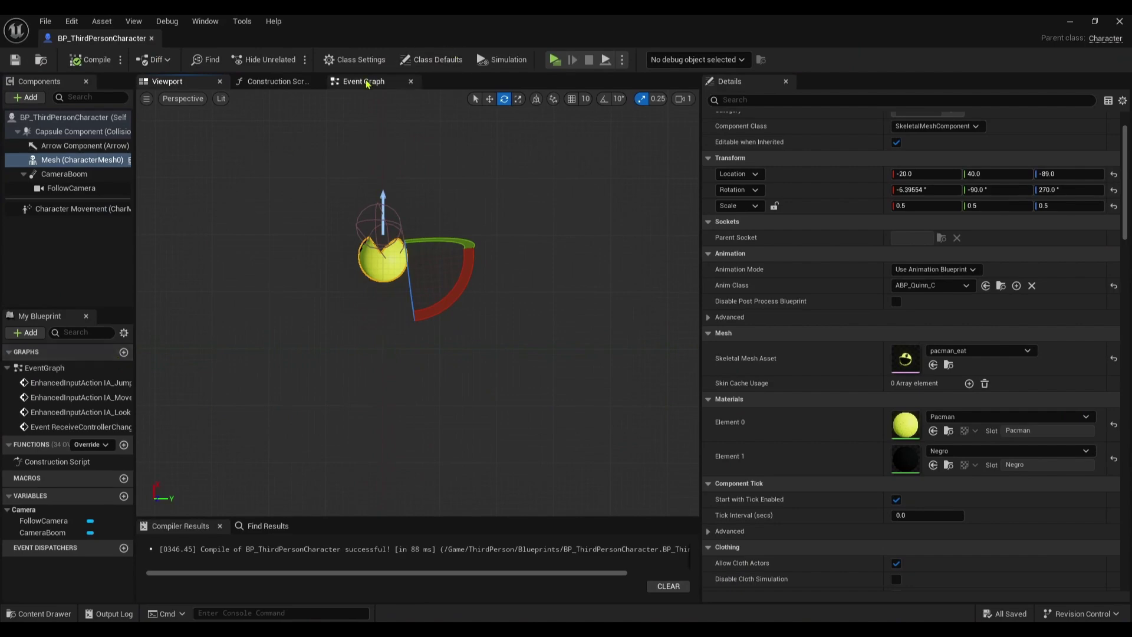
{"action": "left_click", "coordinate": [362, 82]}
{"action": "scroll", "coordinate": [285, 361], "scroll_direction": "down", "scroll_amount": 2}
{"action": "right_click_drag", "start_coordinate": [285, 379], "coordinate": [324, 160]}
{"action": "right_click_drag", "start_coordinate": [360, 382], "coordinate": [337, 260]}
{"action": "right_click_drag", "start_coordinate": [363, 402], "coordinate": [354, 275]}
{"action": "scroll", "coordinate": [355, 279], "scroll_direction": "up", "scroll_amount": 3}
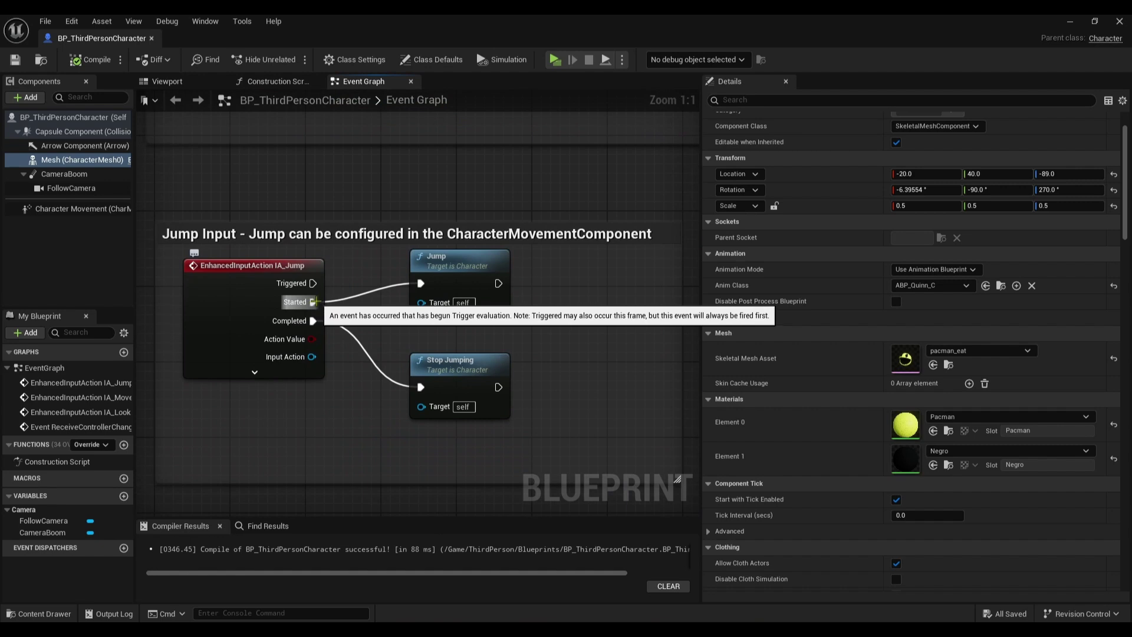
{"action": "left_click", "coordinate": [311, 303], "text": "alt"}
{"action": "left_click", "coordinate": [313, 302], "text": "alt"}
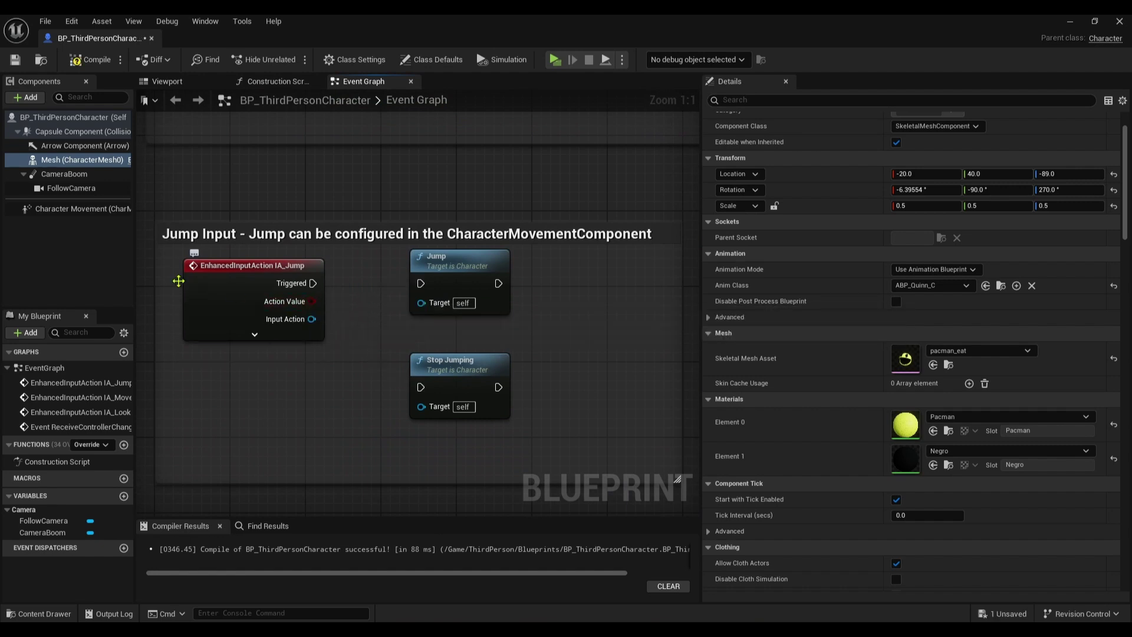
Compile the blueprint and play-test Pac-Man with jumping disconnected, moving left, right and up.
{"action": "left_click", "coordinate": [88, 60]}
{"action": "left_click", "coordinate": [554, 62]}
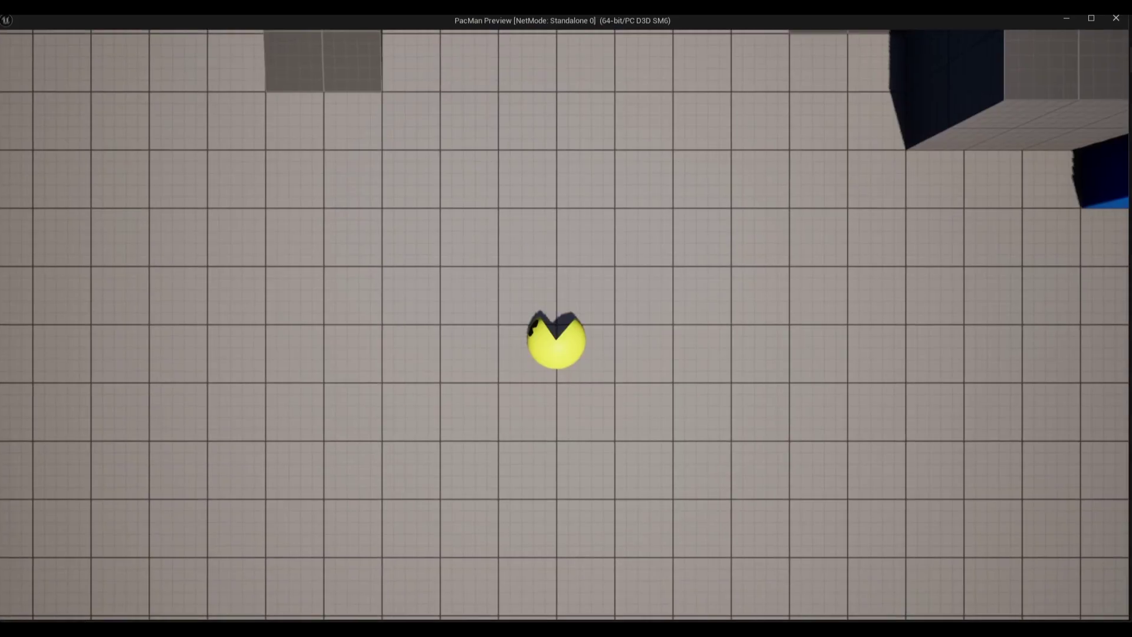
{"action": "key", "text": "a"}
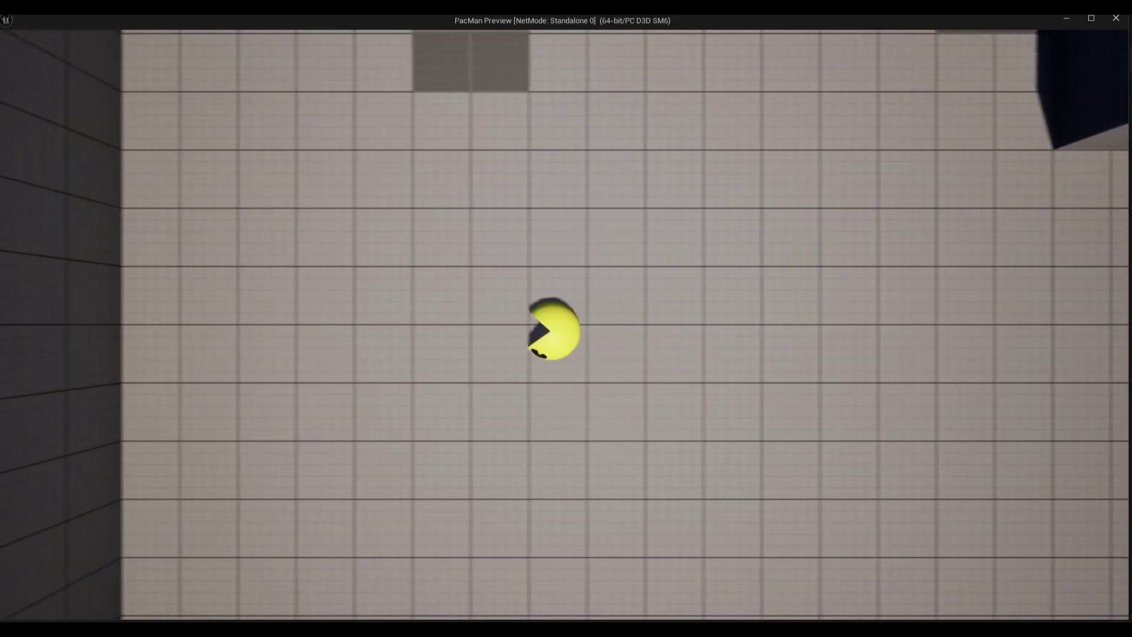
{"action": "key", "text": "Right"}
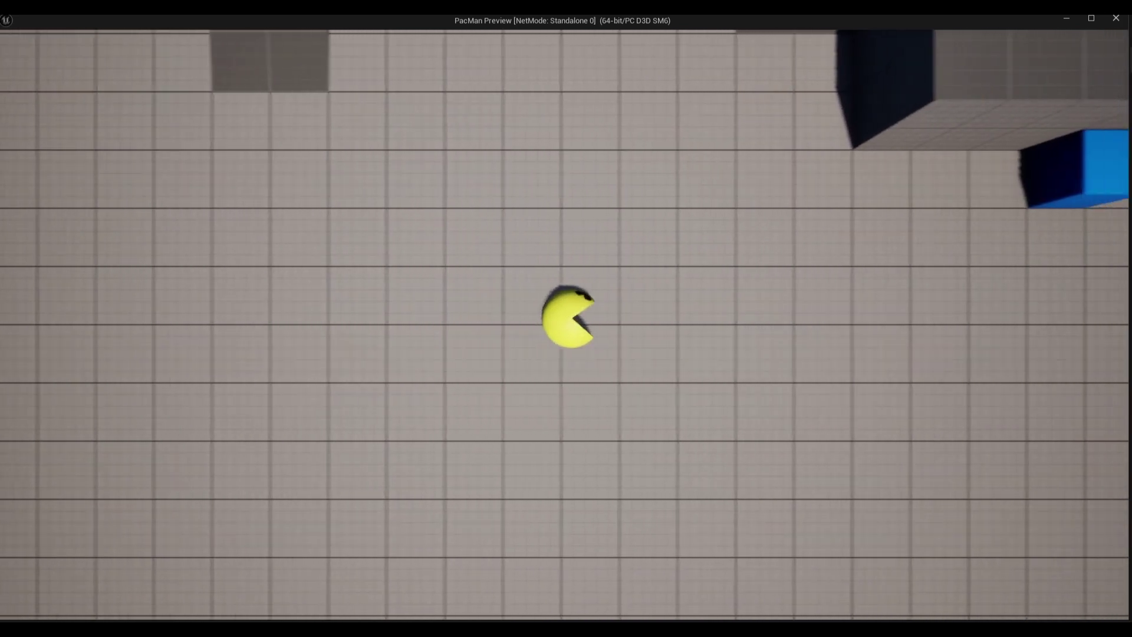
{"action": "key", "text": "Up"}
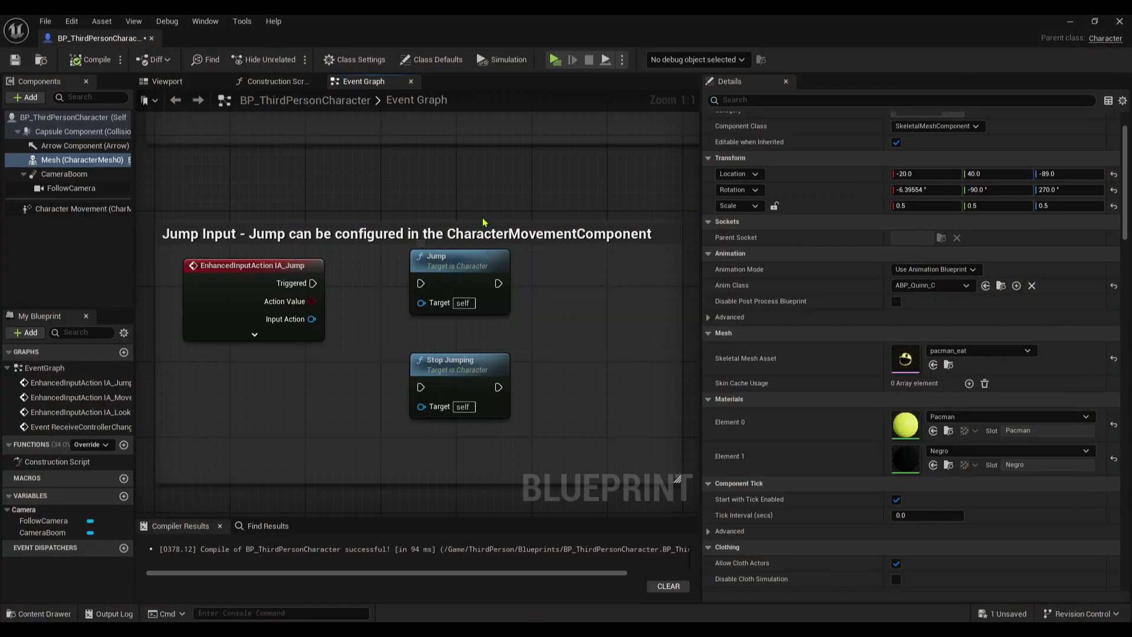
Return to the level editor and save all unsaved project content.
{"action": "left_click", "coordinate": [1069, 24]}
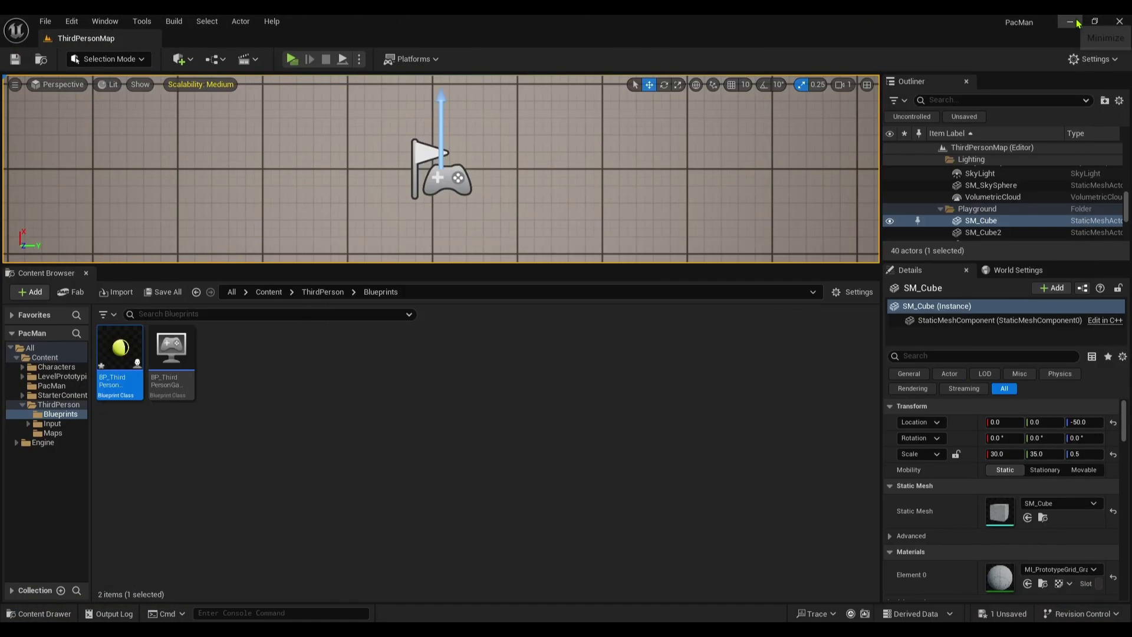
{"action": "left_click", "coordinate": [283, 415]}
{"action": "key", "text": "ctrl+shift+s"}
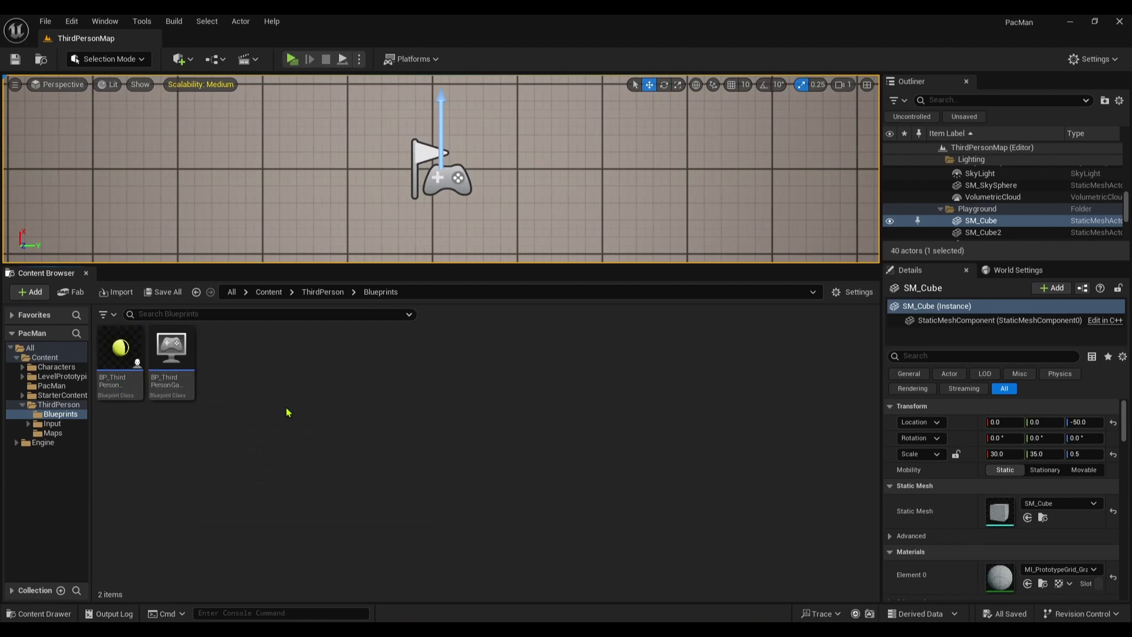
Create a folder named Anims inside the ThirdPerson Blueprints folder.
{"action": "right_click", "coordinate": [278, 370]}
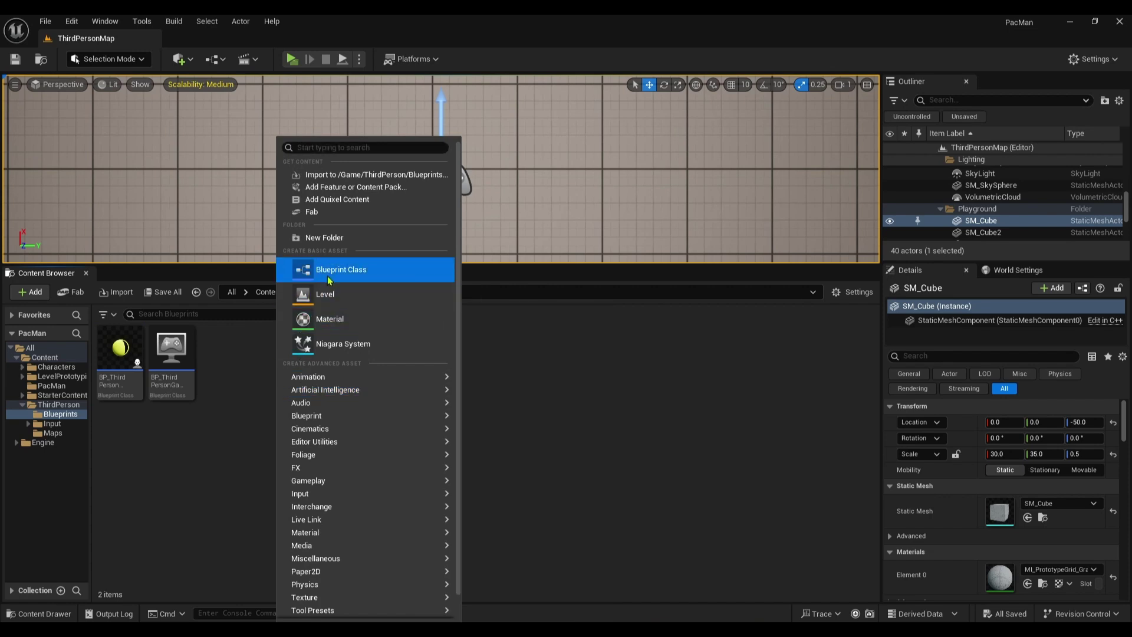
{"action": "left_click", "coordinate": [327, 238]}
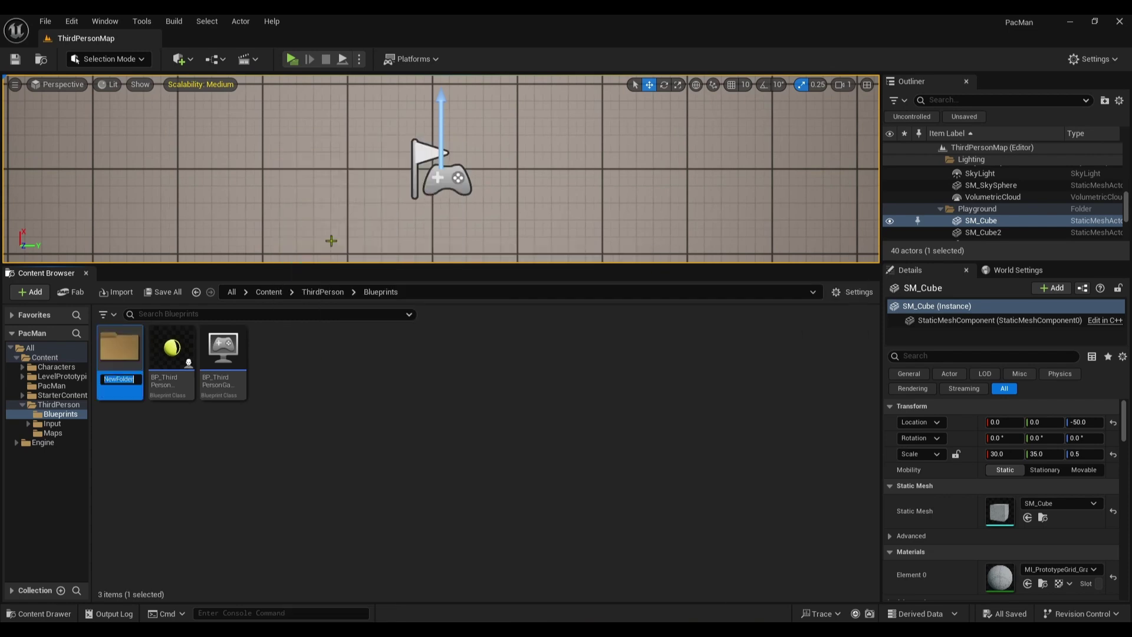
{"action": "type", "text": "Anims"}
In the Anims folder, create a Blend Space 1D based on pacman_eat_Skeleton and name it BS_PacMan.
{"action": "double_click", "coordinate": [115, 363]}
{"action": "right_click", "coordinate": [156, 386]}
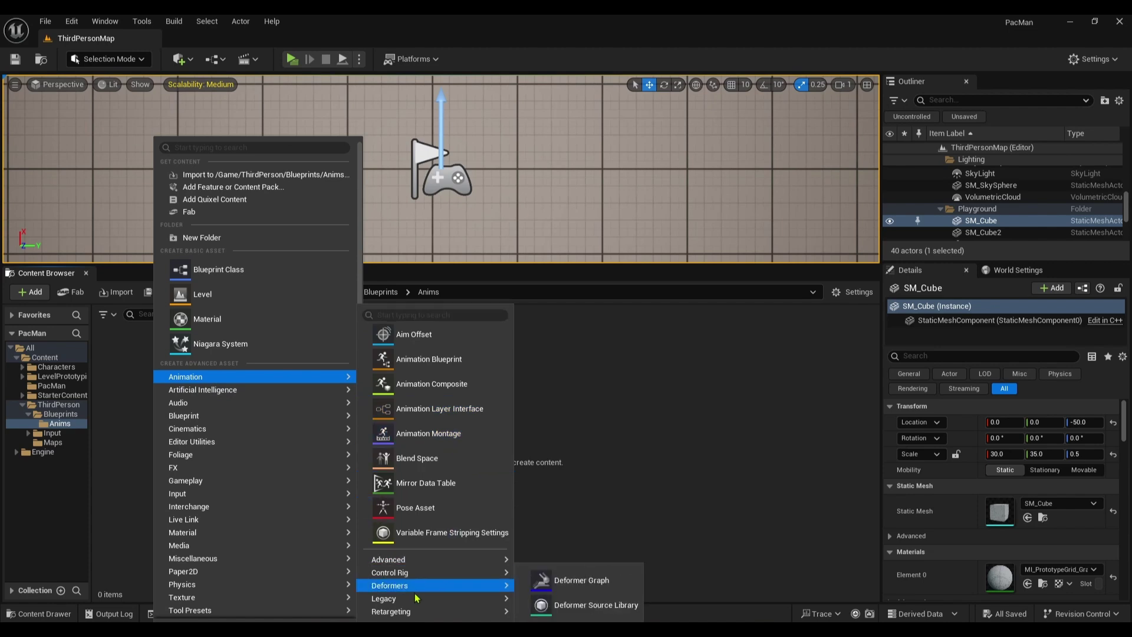
{"action": "mouse_move", "coordinate": [405, 599]}
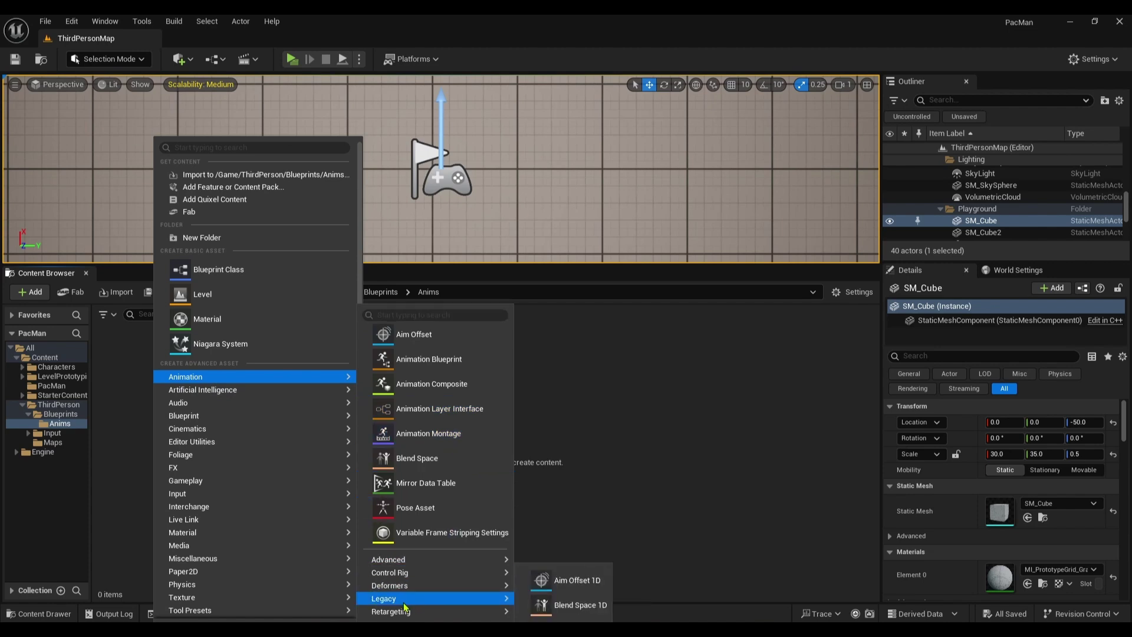
{"action": "left_click", "coordinate": [578, 614]}
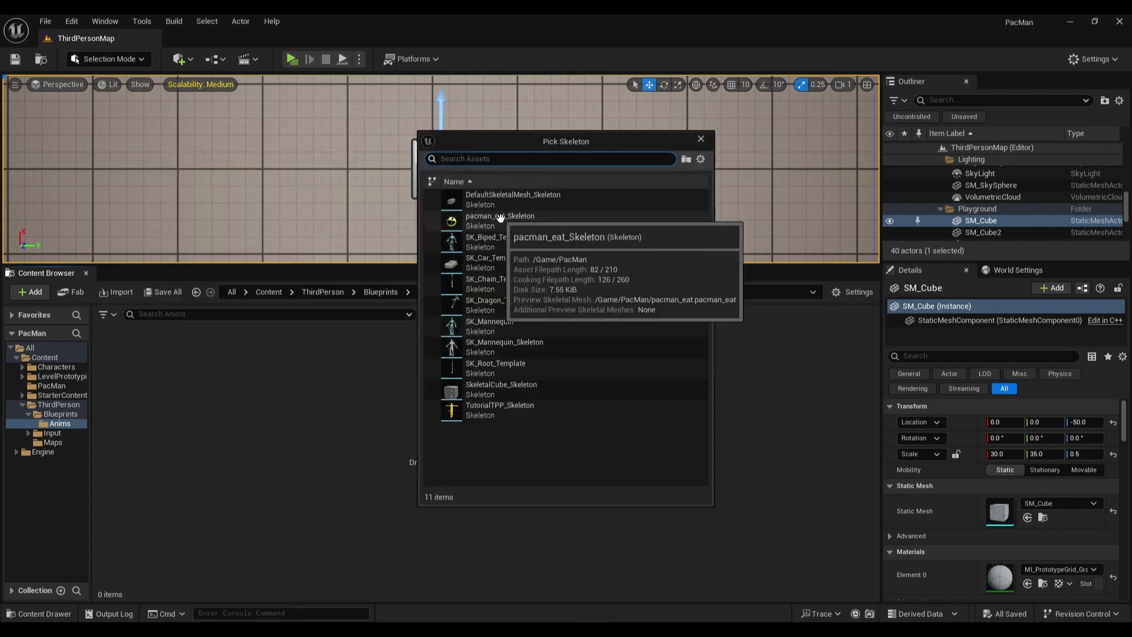
{"action": "left_click_drag", "start_coordinate": [509, 222], "coordinate": [513, 228]}
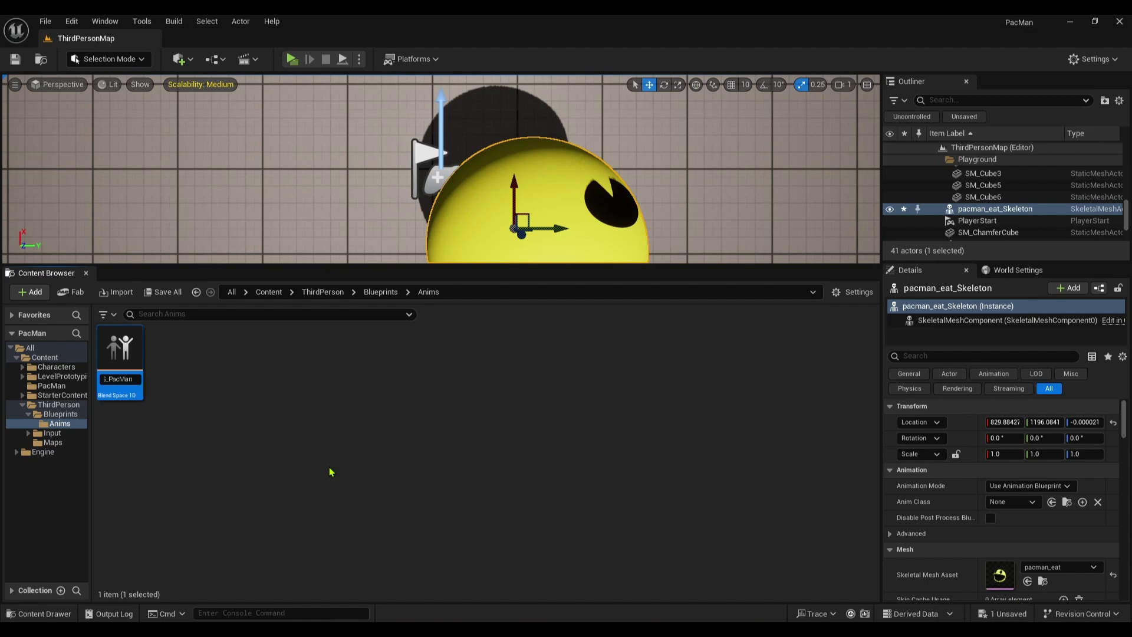
{"action": "key", "text": "Return"}
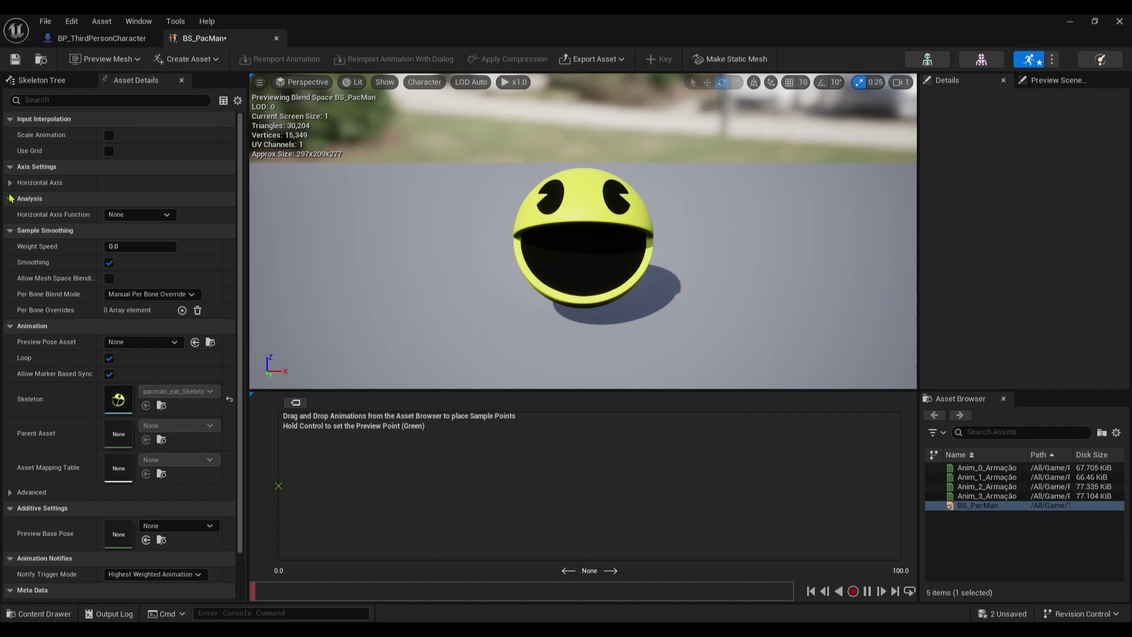
Name the BS_PacMan horizontal axis Speed and set its maximum axis value to 500.
{"action": "left_click", "coordinate": [39, 183]}
{"action": "left_click", "coordinate": [133, 200]}
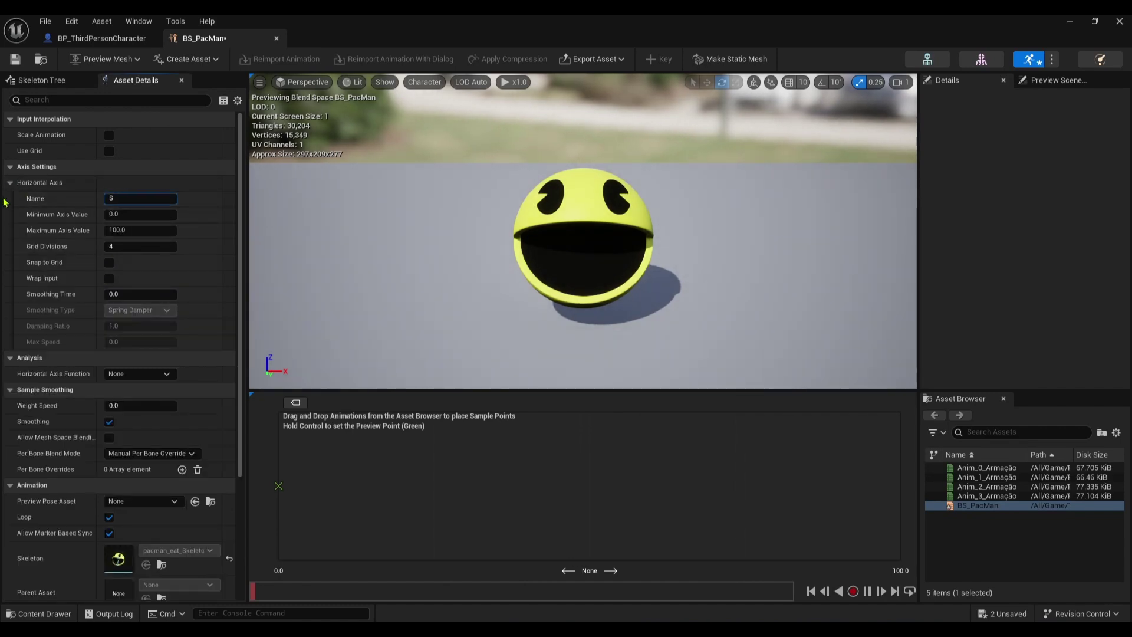
{"action": "type", "text": "Speed"}
{"action": "key", "text": "Tab"}
{"action": "key", "text": "Tab"}
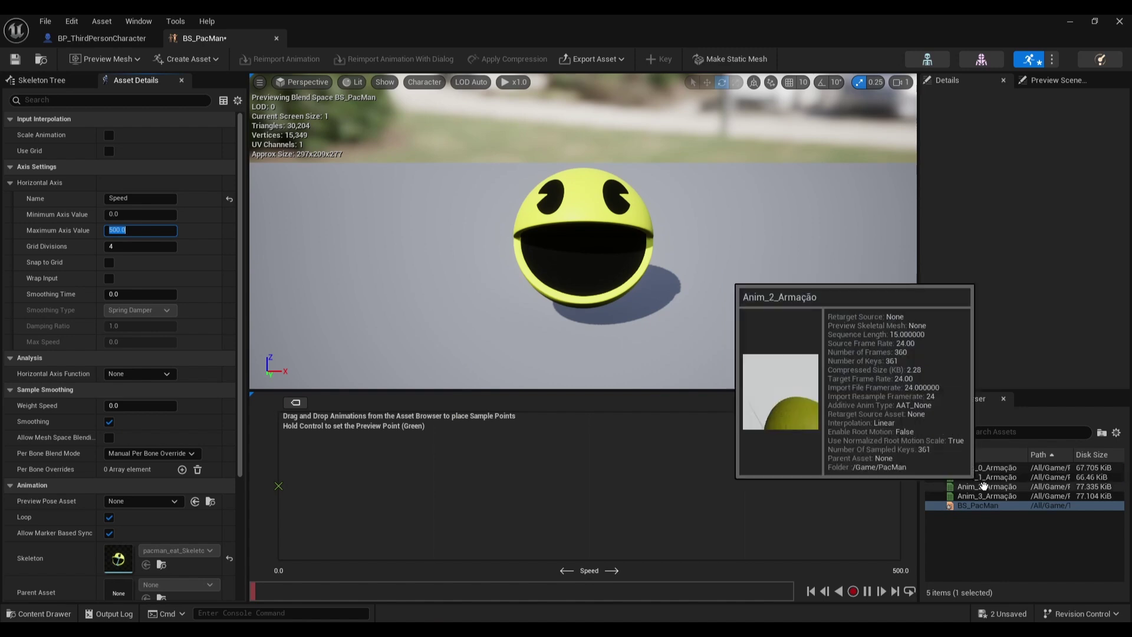
Place Anim_1_Armação at speed 0 and Anim_0_Armação a short way along the Speed axis, and save and close the blend space.
{"action": "left_click_drag", "start_coordinate": [986, 478], "coordinate": [280, 487]}
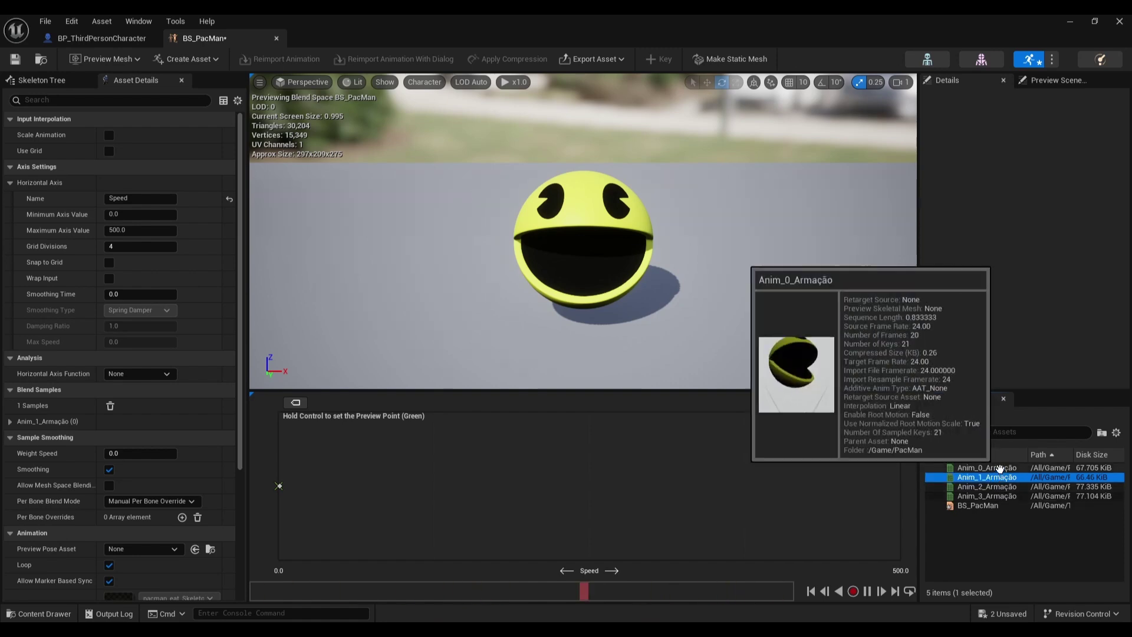
{"action": "left_click_drag", "start_coordinate": [999, 469], "coordinate": [372, 486]}
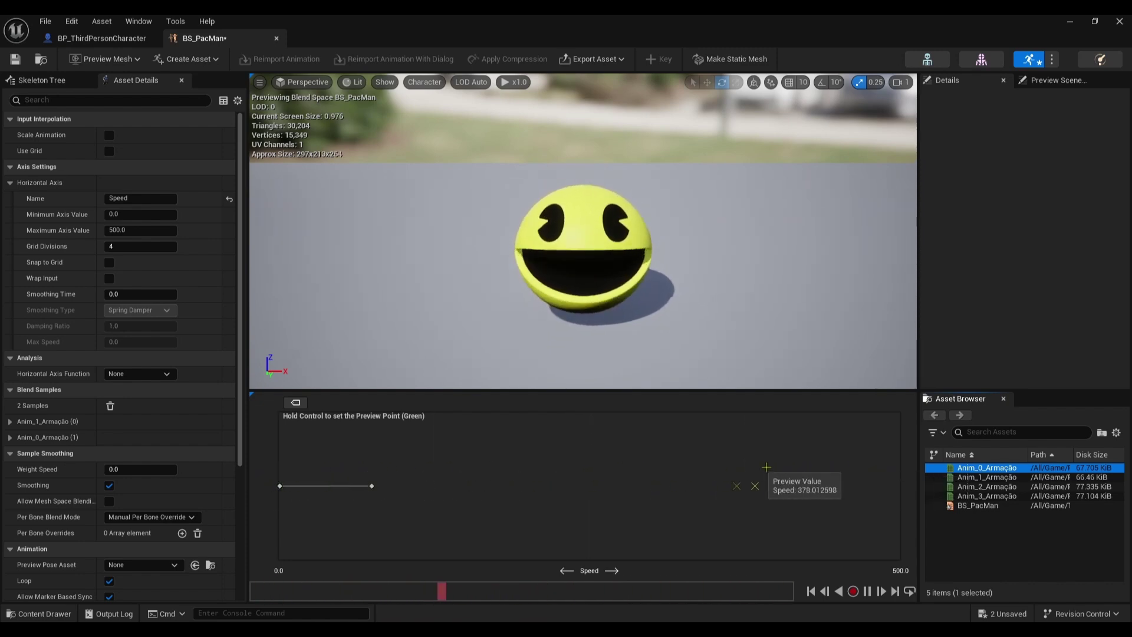
{"action": "left_click", "coordinate": [13, 62]}
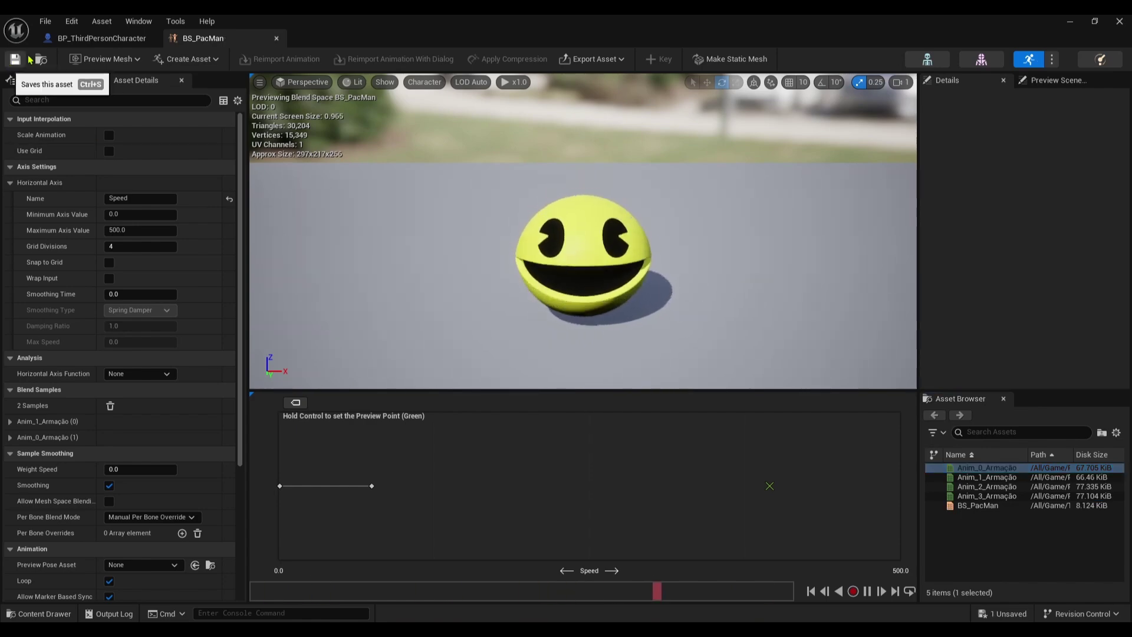
{"action": "left_click", "coordinate": [277, 39]}
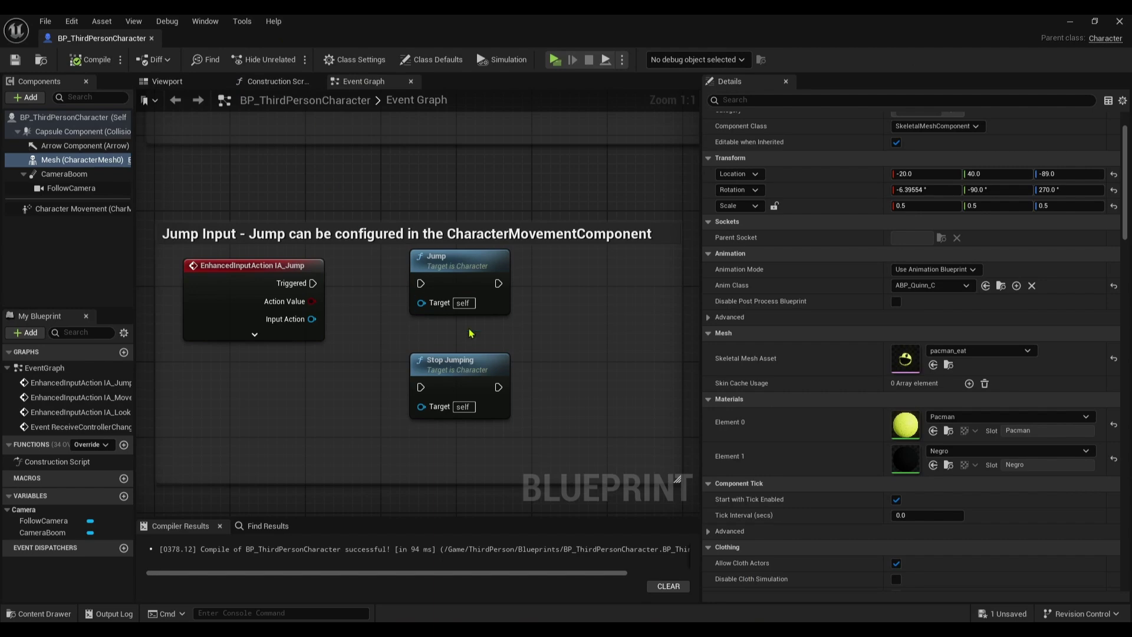
{"action": "scroll", "coordinate": [267, 273], "scroll_direction": "down", "scroll_amount": 5}
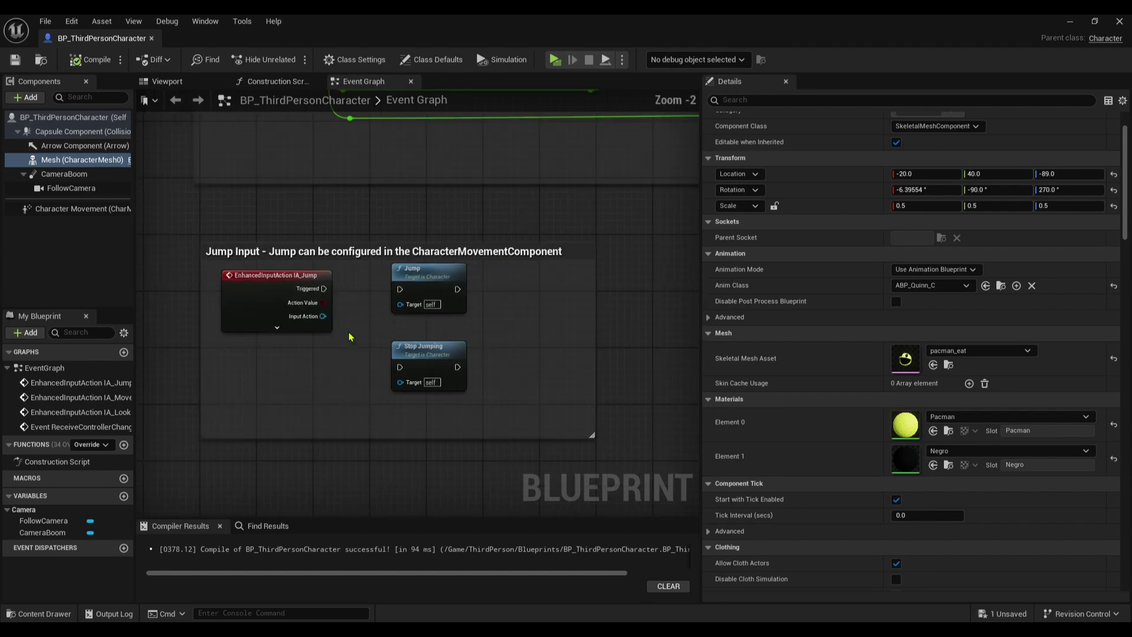
{"action": "scroll", "coordinate": [389, 313], "scroll_direction": "up", "scroll_amount": 4}
{"action": "scroll", "coordinate": [399, 324], "scroll_direction": "down", "scroll_amount": 4}
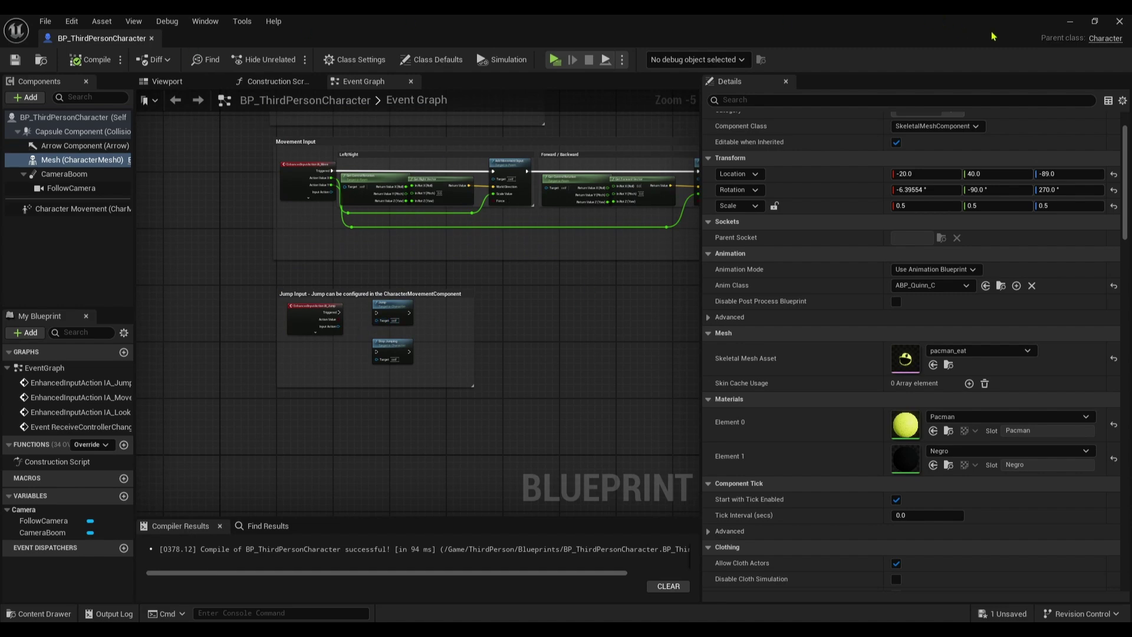
Back in the level editor's Anims folder, create an Animation Blueprint for pacman_eat_Skeleton named ABP_Pacman.
{"action": "left_click", "coordinate": [1067, 26]}
{"action": "right_click", "coordinate": [170, 368]}
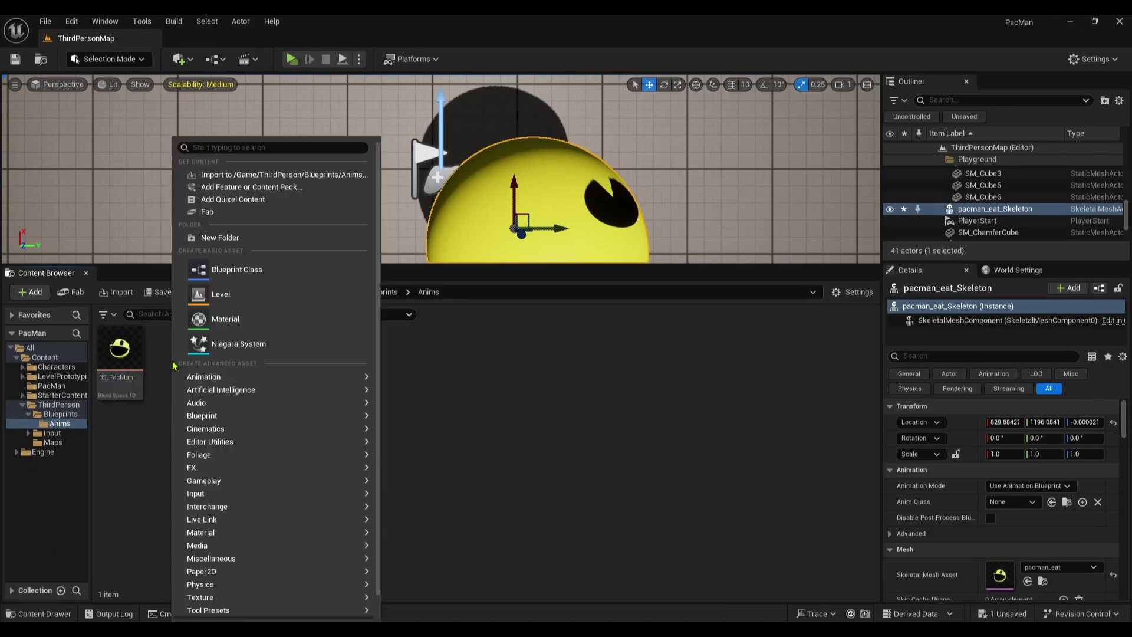
{"action": "mouse_move", "coordinate": [330, 376]}
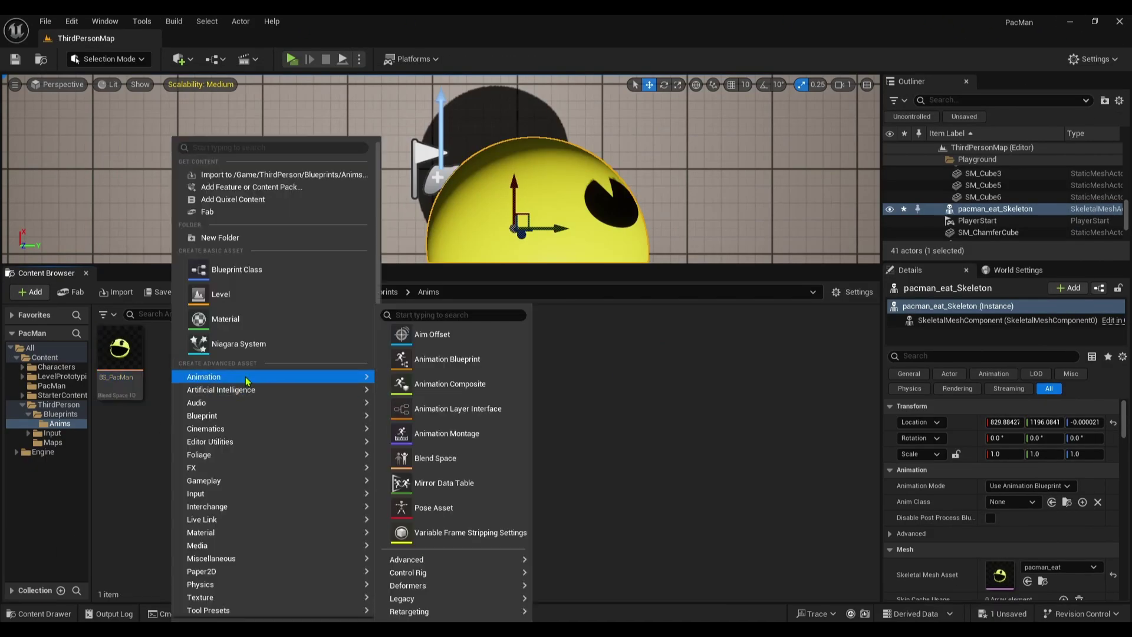
{"action": "left_click", "coordinate": [438, 359]}
{"action": "left_click", "coordinate": [524, 279]}
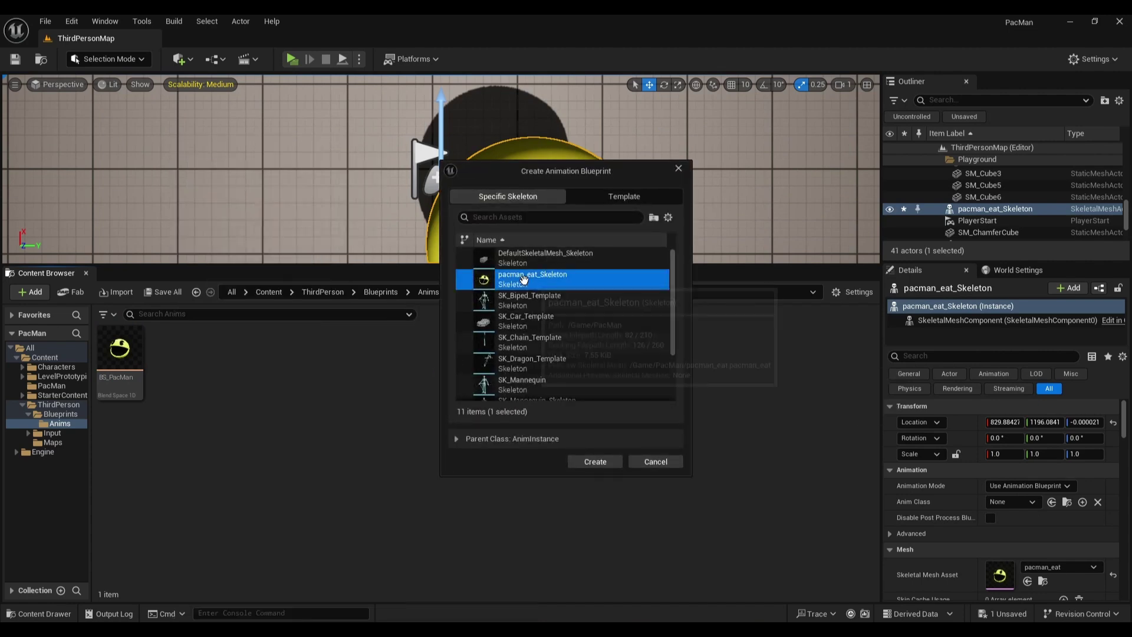
{"action": "left_click", "coordinate": [592, 462]}
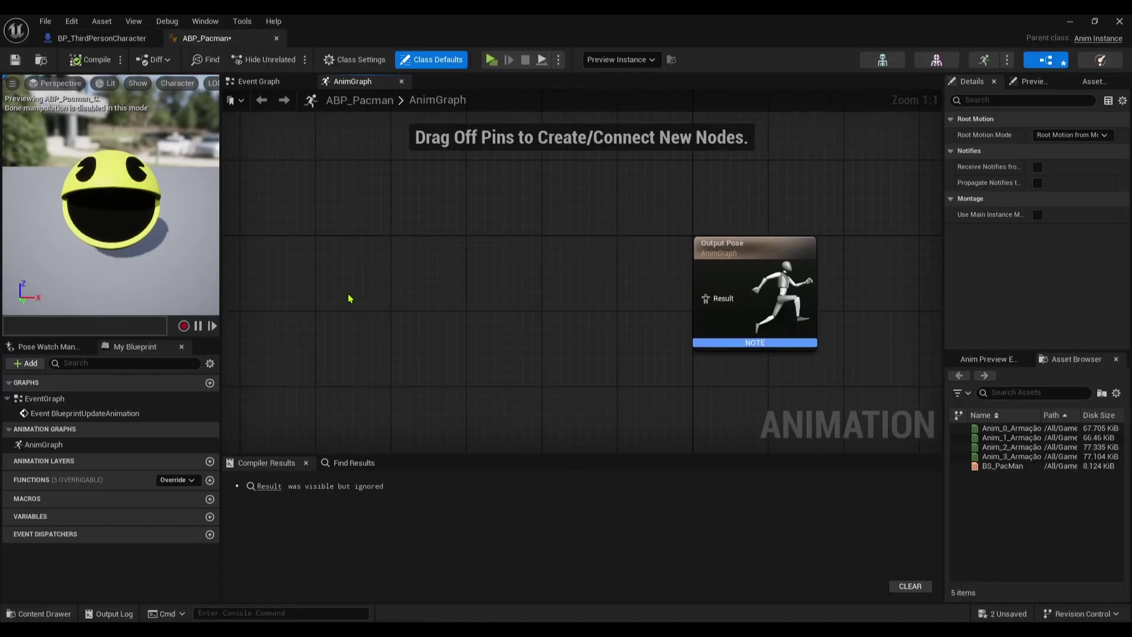
Add a state machine named Movement to the AnimGraph of ABP_Pacman.
{"action": "right_click", "coordinate": [349, 299]}
{"action": "type", "text": "state machi"}
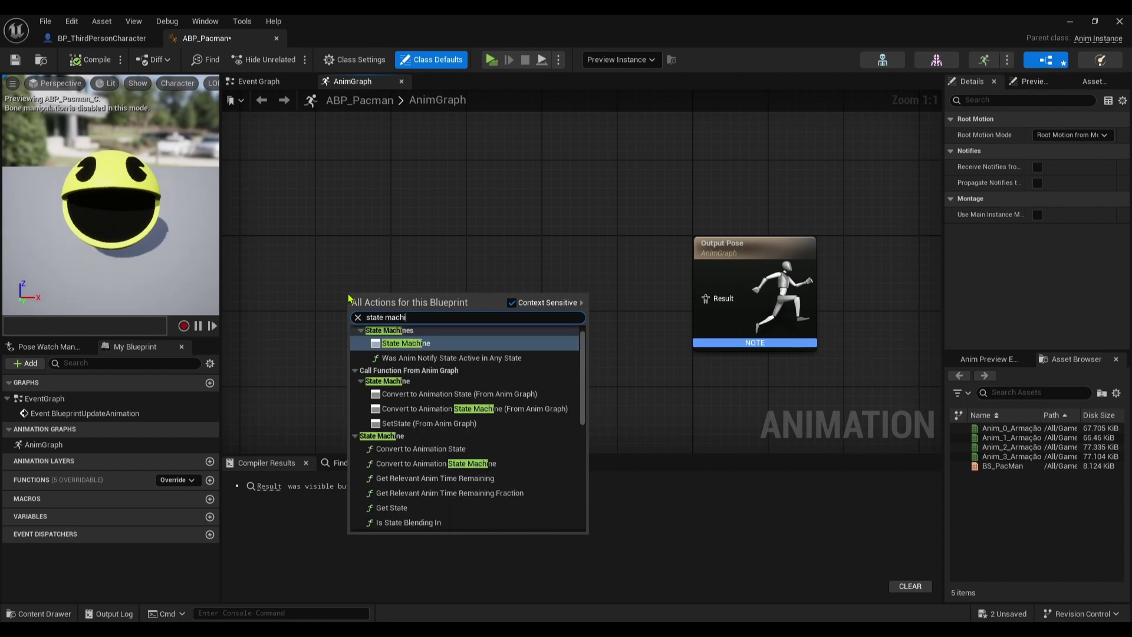
{"action": "type", "text": "ne"}
{"action": "key", "text": "Return"}
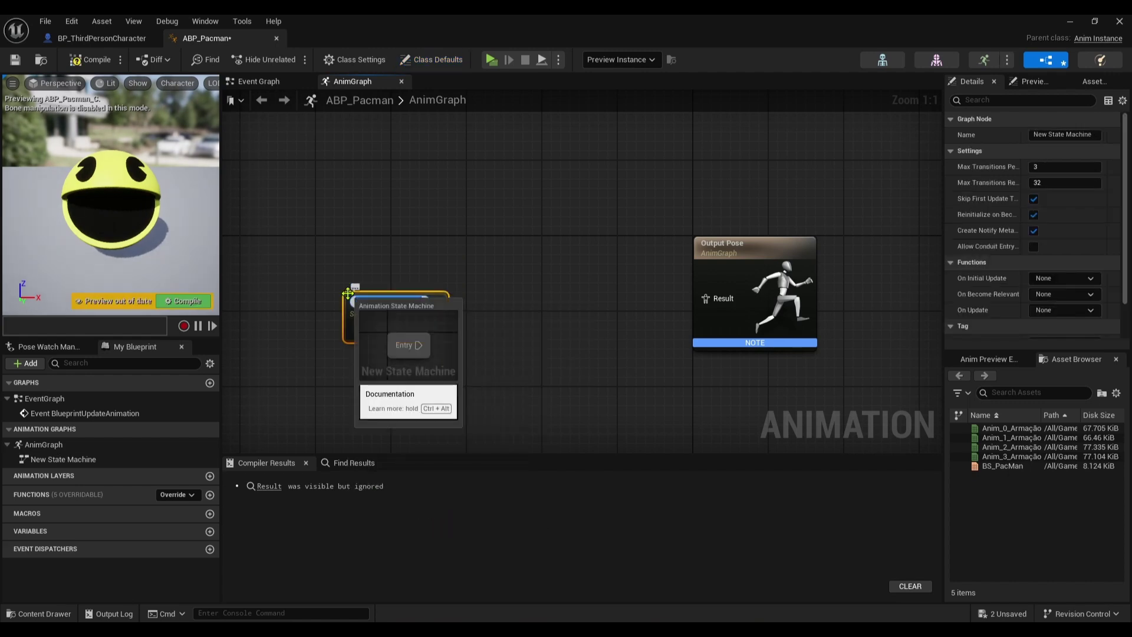
{"action": "type", "text": "Movement"}
{"action": "key", "text": "Return"}
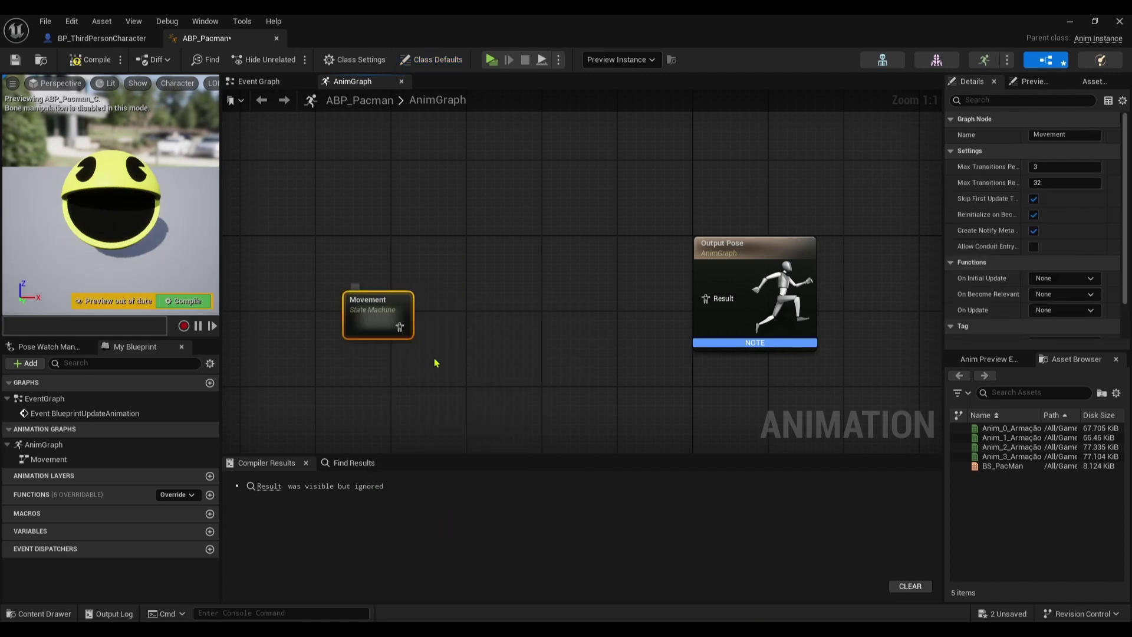
Route the Movement state machine through a Slot 'DefaultSlot' node into Output Pose, and line the nodes up in a row.
{"action": "left_click_drag", "start_coordinate": [398, 326], "coordinate": [462, 318]}
{"action": "type", "text": "default"}
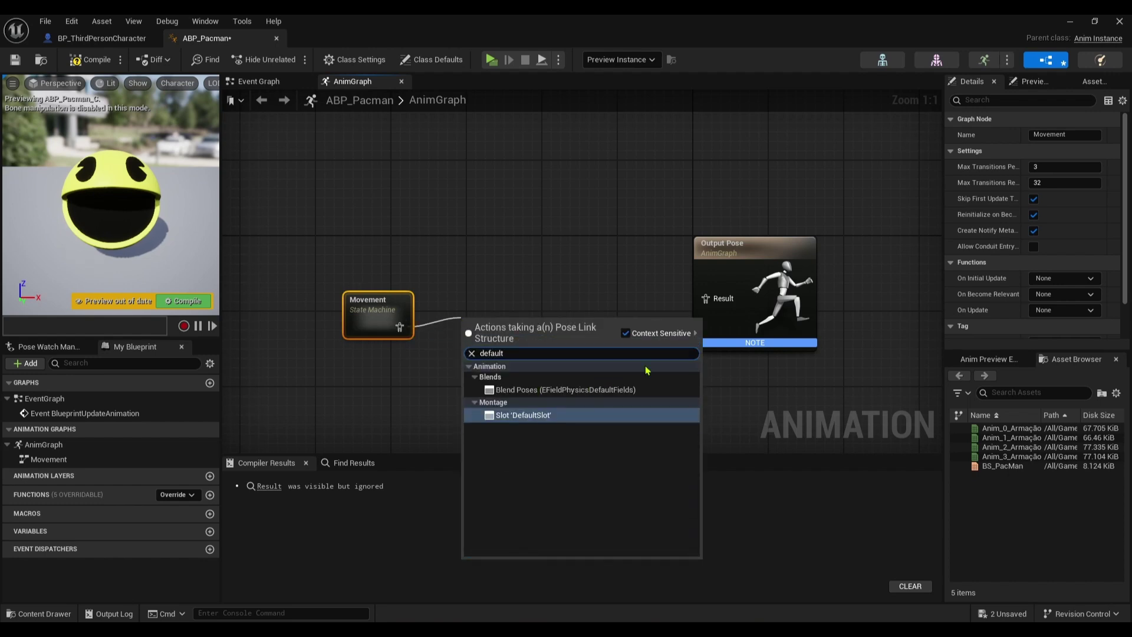
{"action": "left_click", "coordinate": [525, 415]}
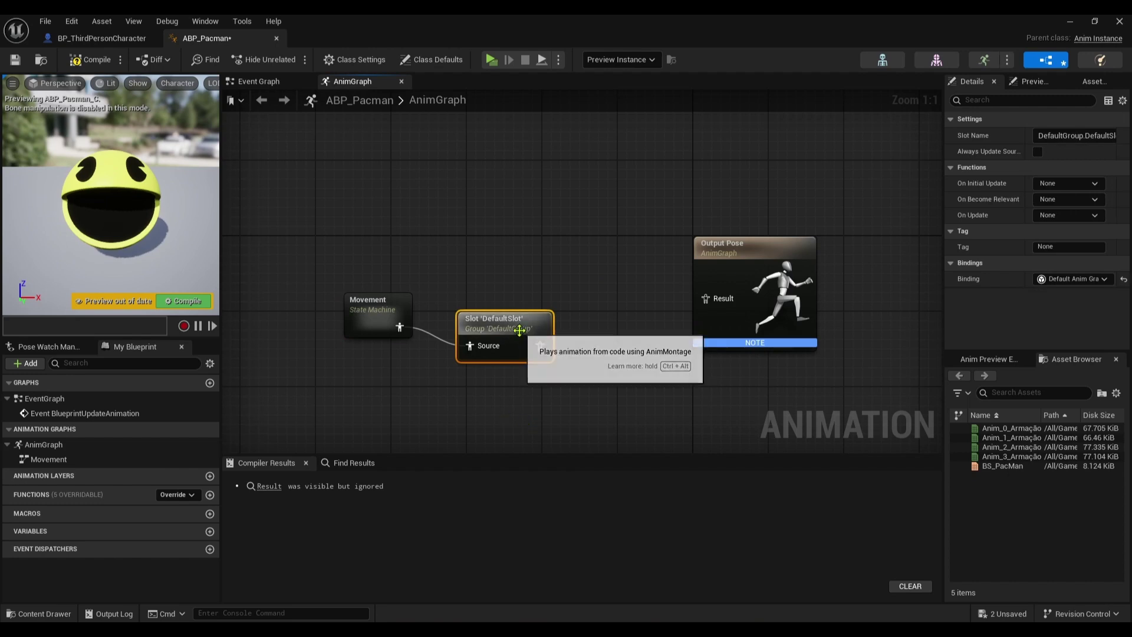
{"action": "left_click_drag", "start_coordinate": [534, 346], "coordinate": [705, 298]}
{"action": "left_click_drag", "start_coordinate": [506, 309], "coordinate": [513, 288]}
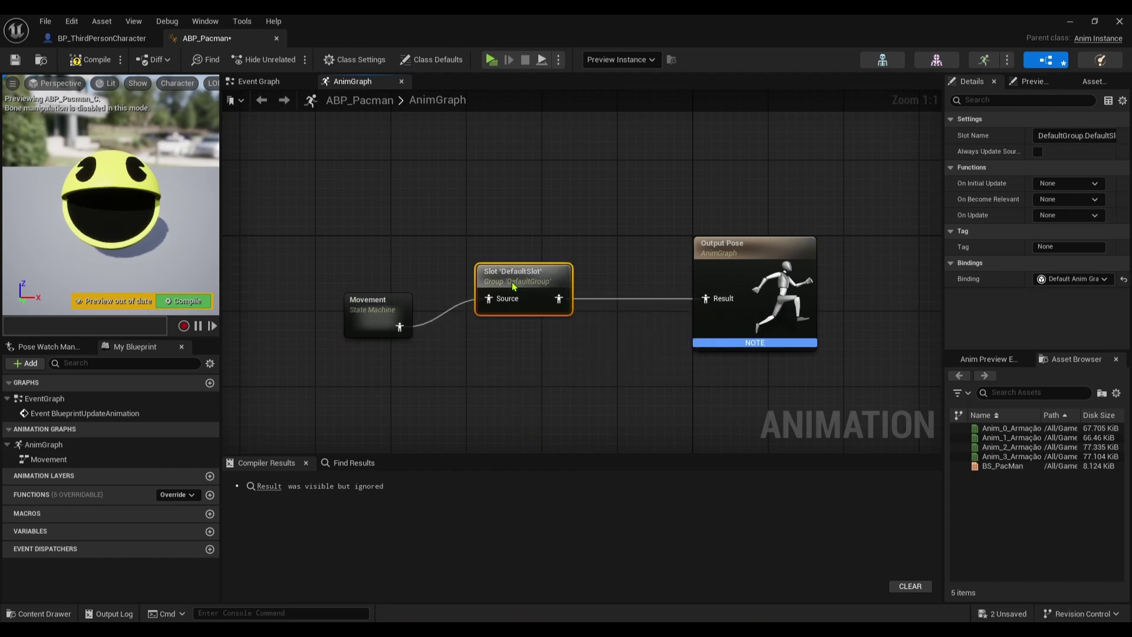
{"action": "left_click_drag", "start_coordinate": [365, 307], "coordinate": [352, 274]}
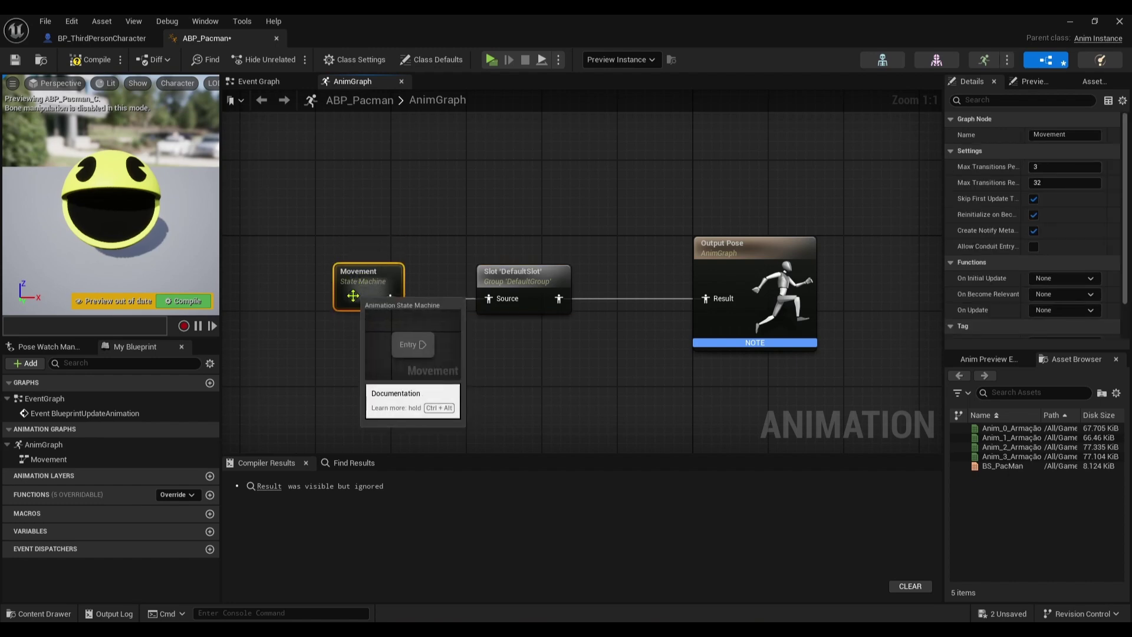
{"action": "left_click", "coordinate": [529, 279]}
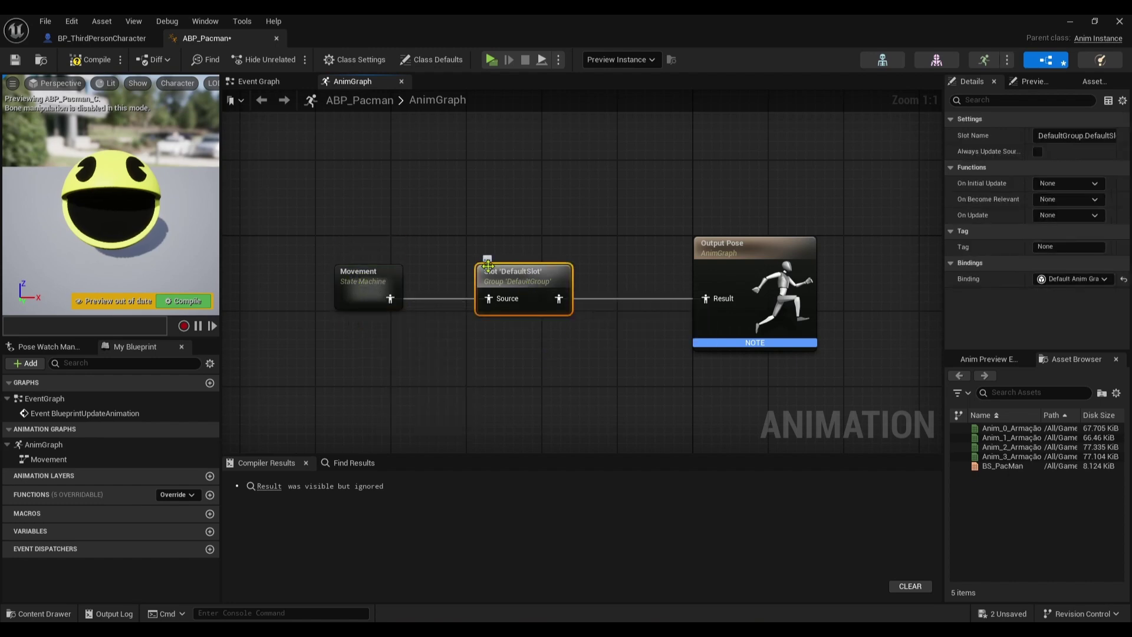
{"action": "left_click_drag", "start_coordinate": [472, 199], "coordinate": [584, 395]}
Inside the Movement state machine, add a state named locomotion connected from Entry.
{"action": "double_click", "coordinate": [363, 286]}
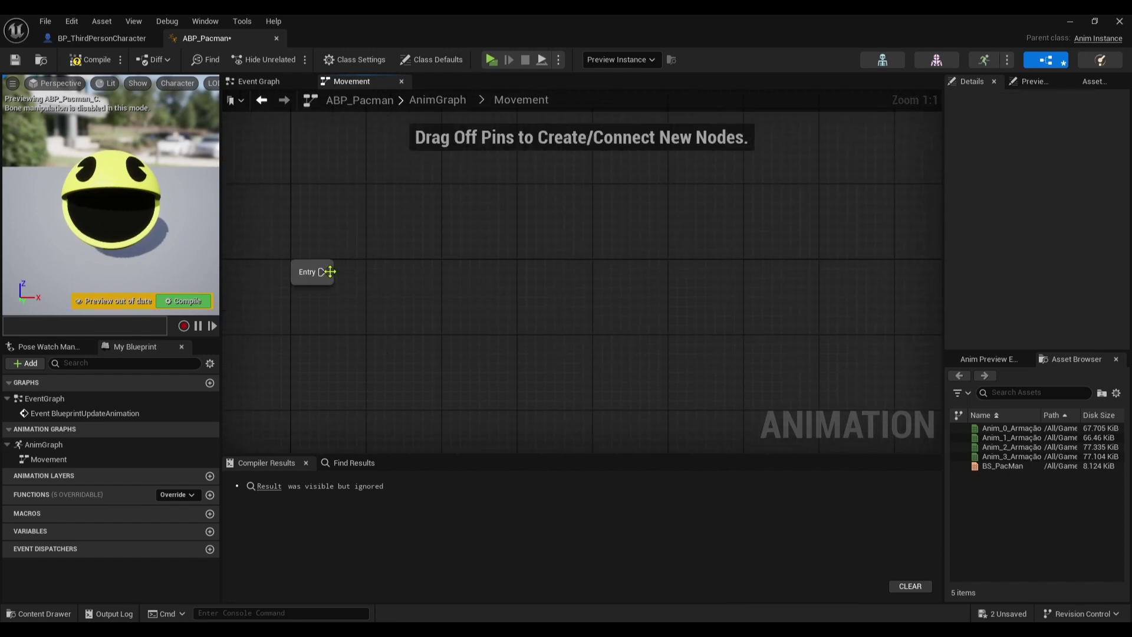
{"action": "left_click_drag", "start_coordinate": [329, 272], "coordinate": [409, 281]}
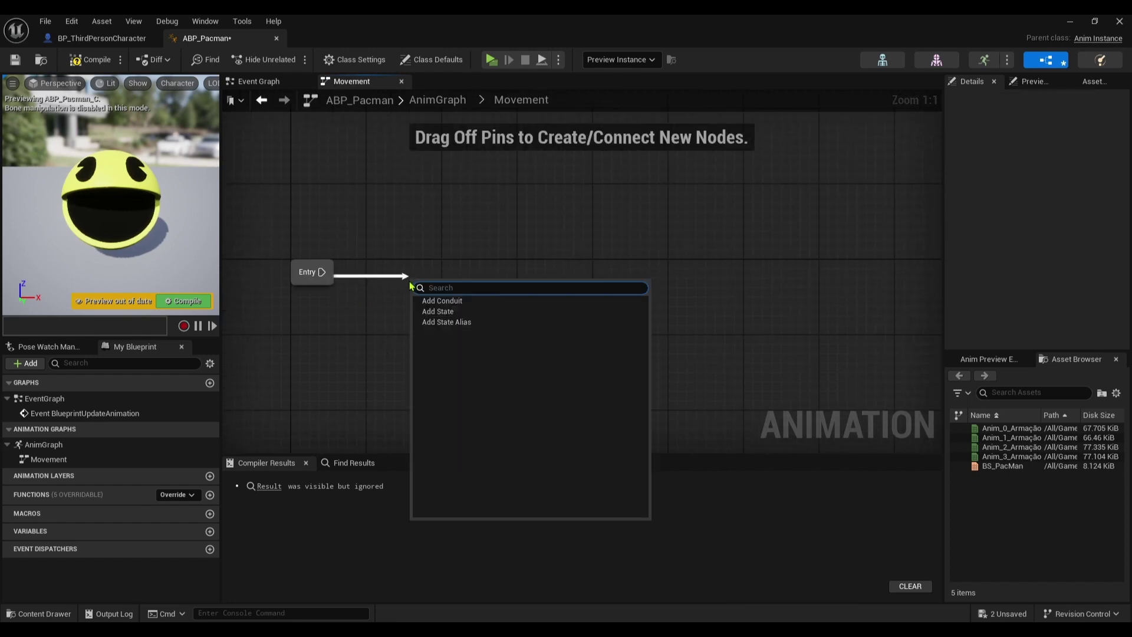
{"action": "left_click", "coordinate": [443, 316]}
{"action": "type", "text": "locompotio"}
{"action": "key", "text": "BackSpace"}
{"action": "key", "text": "BackSpace"}
{"action": "key", "text": "BackSpace"}
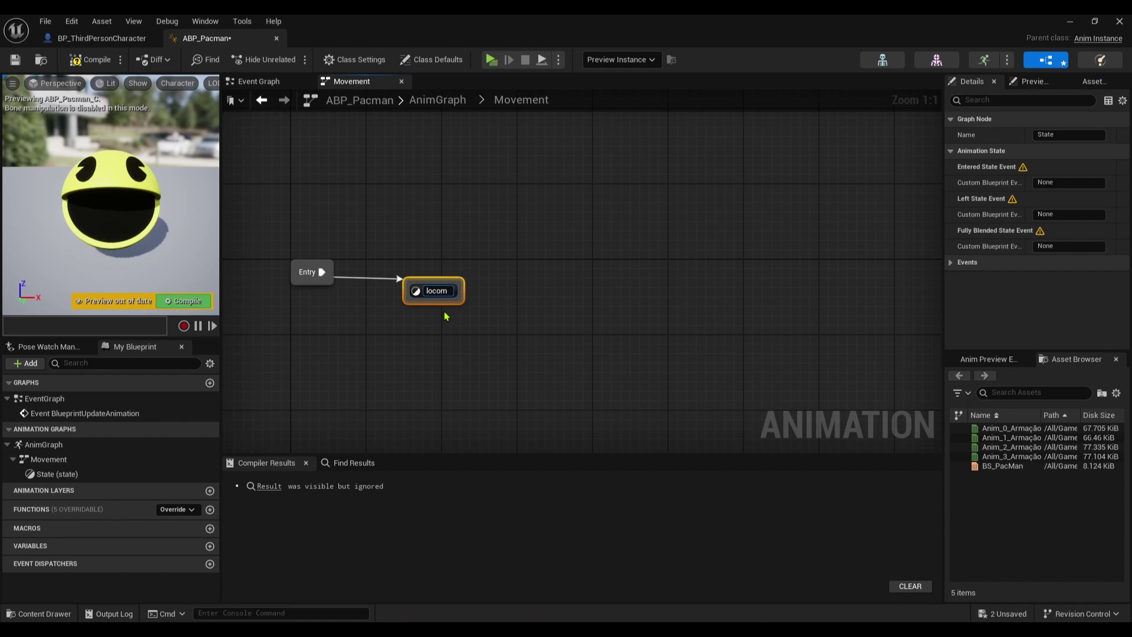
{"action": "key", "text": "Return"}
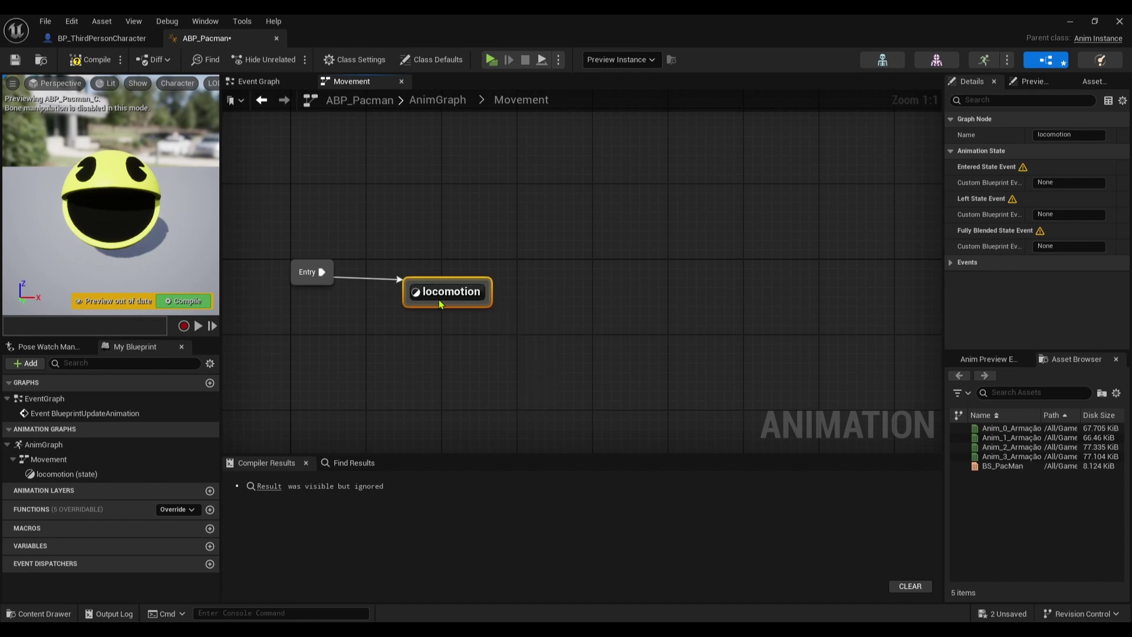
Inside the locomotion state, add the BS_PacMan blend space and connect it to the Output Animation Pose result.
{"action": "double_click", "coordinate": [439, 298]}
{"action": "left_click", "coordinate": [1002, 467]}
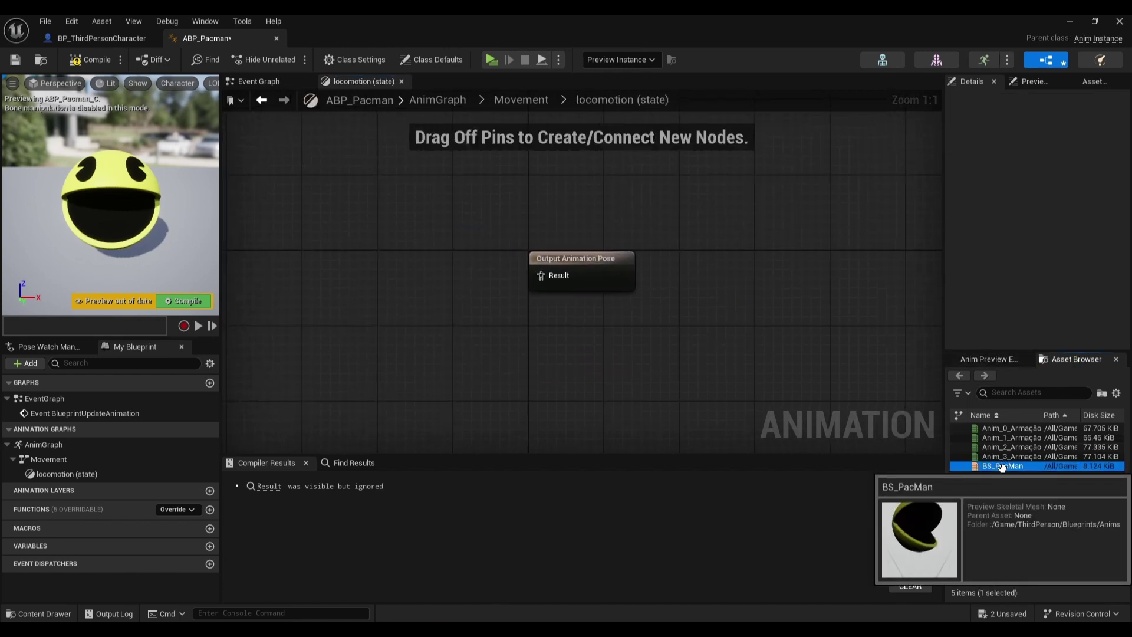
{"action": "left_click_drag", "start_coordinate": [1005, 466], "coordinate": [541, 276]}
{"action": "left_click_drag", "start_coordinate": [390, 325], "coordinate": [402, 287]}
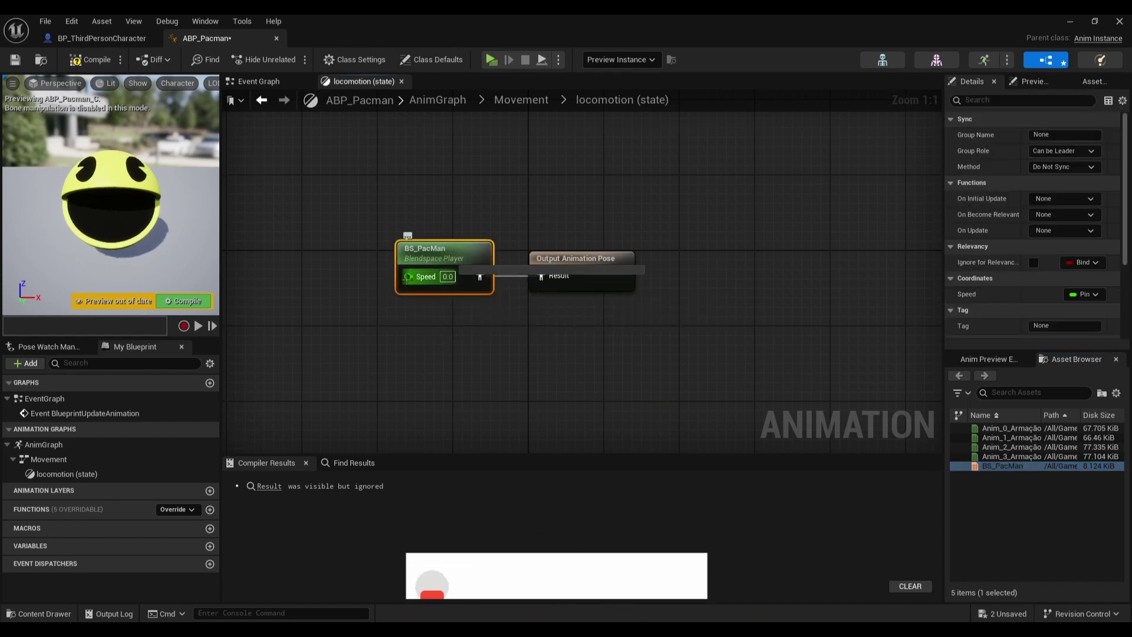
Promote the Speed input of the BS_PacMan player to a variable, keeping the name Speed.
{"action": "right_click", "coordinate": [408, 277]}
{"action": "left_click", "coordinate": [451, 318]}
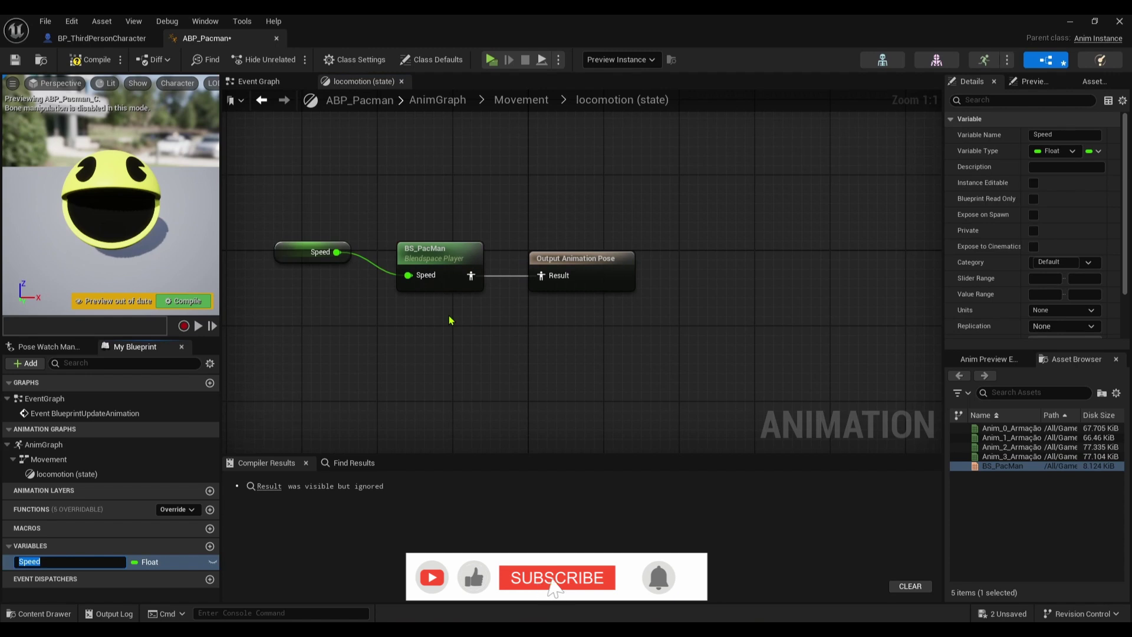
{"action": "key", "text": "Return"}
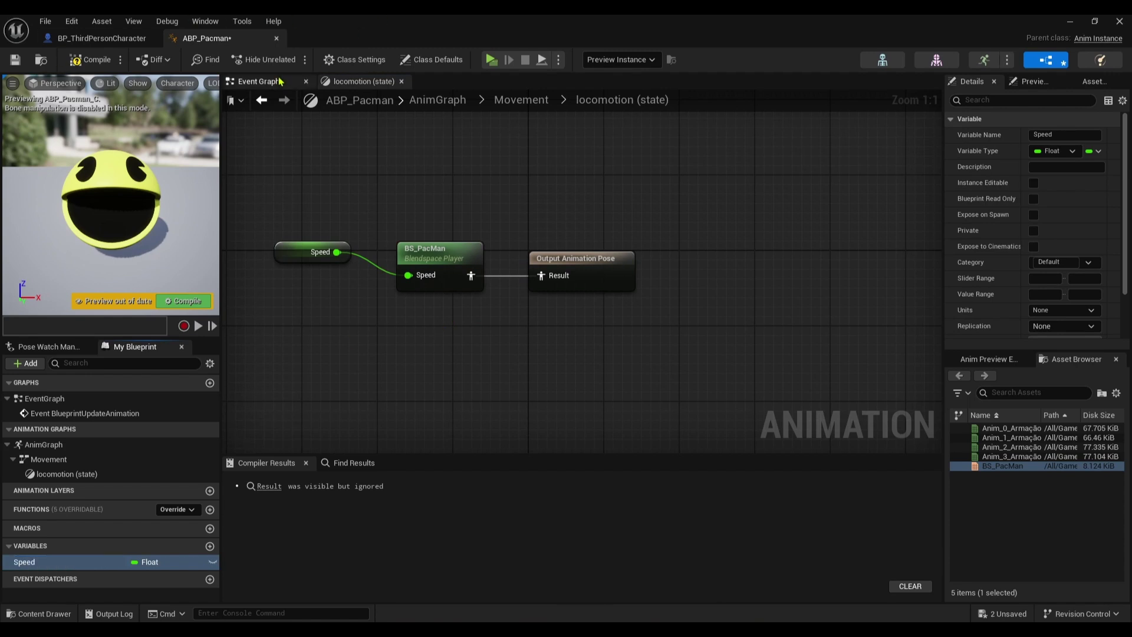
In the Event Graph, add a Get Velocity node fed by the Return Value of Try Get Pawn Owner.
{"action": "left_click", "coordinate": [259, 80]}
{"action": "right_click_drag", "start_coordinate": [309, 253], "coordinate": [237, 259]}
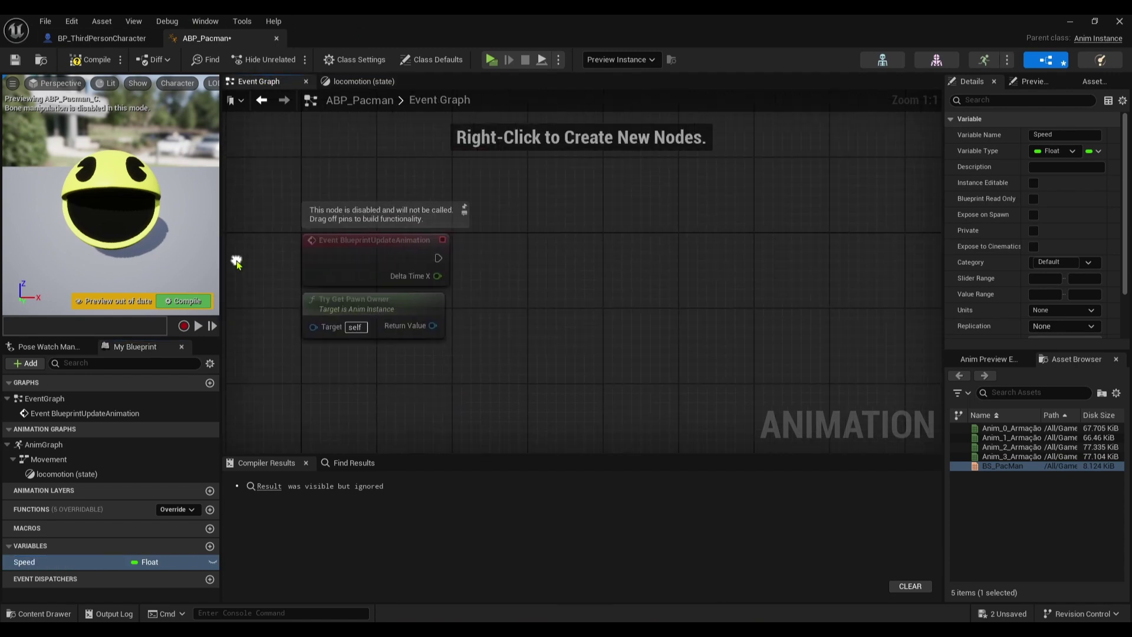
{"action": "right_click_drag", "start_coordinate": [478, 277], "coordinate": [448, 258]}
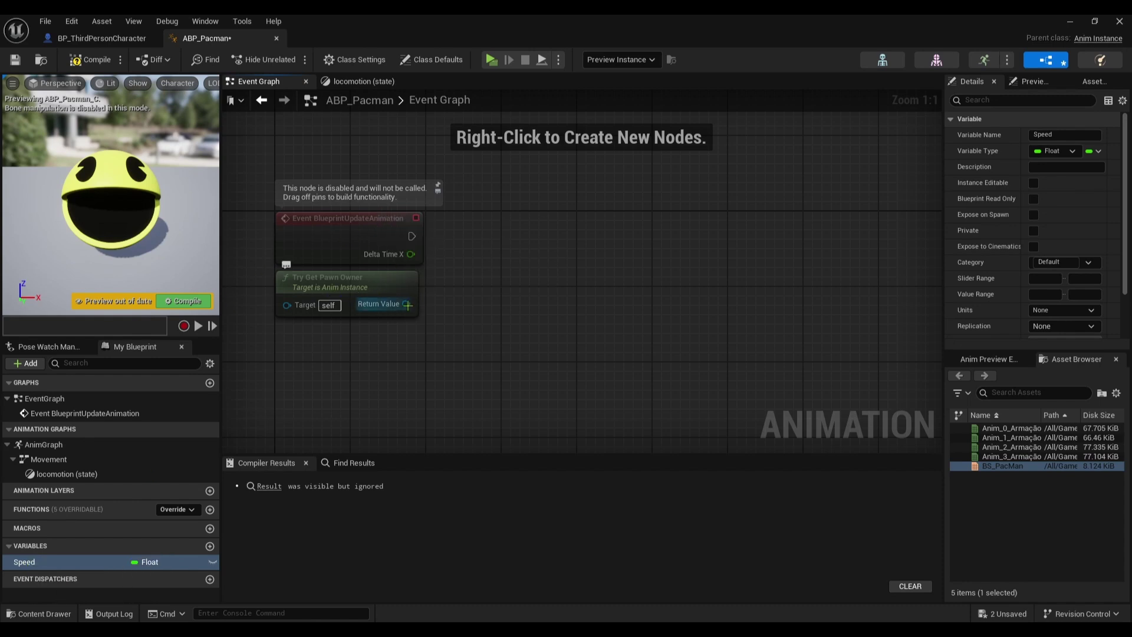
{"action": "left_click_drag", "start_coordinate": [407, 304], "coordinate": [371, 352]}
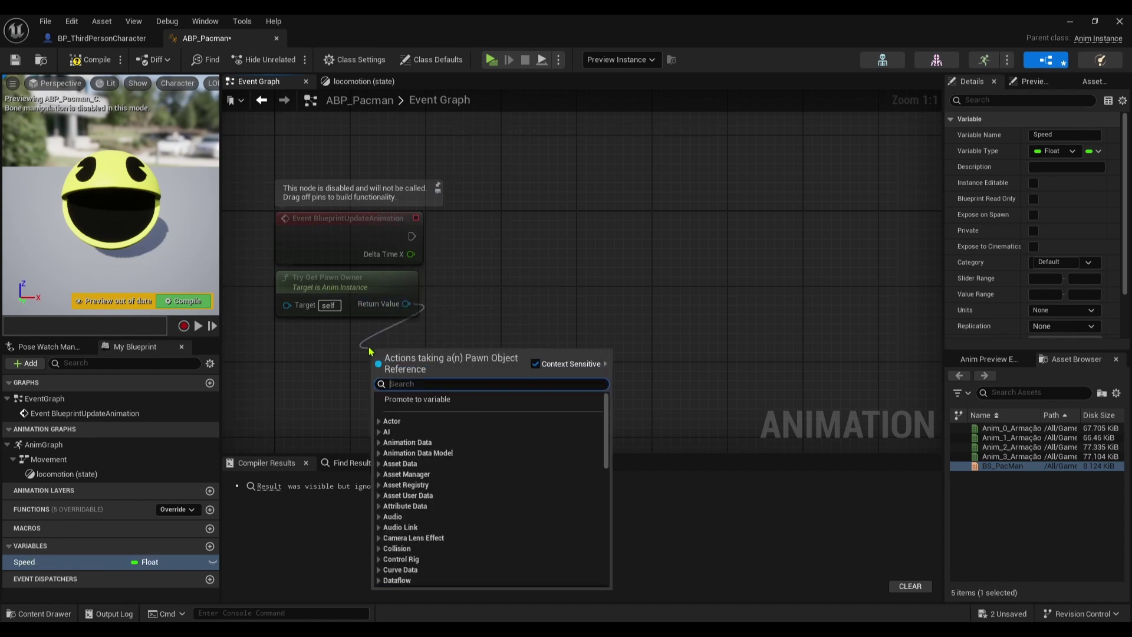
{"action": "type", "text": "get velo"}
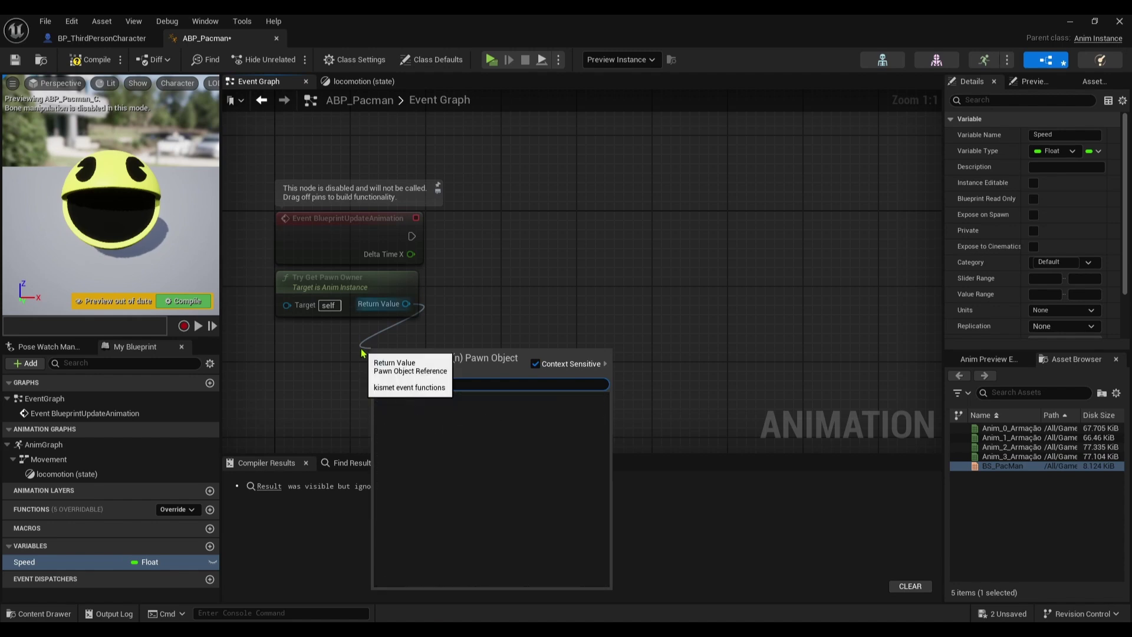
{"action": "key", "text": "BackSpace"}
{"action": "type", "text": "ocity"}
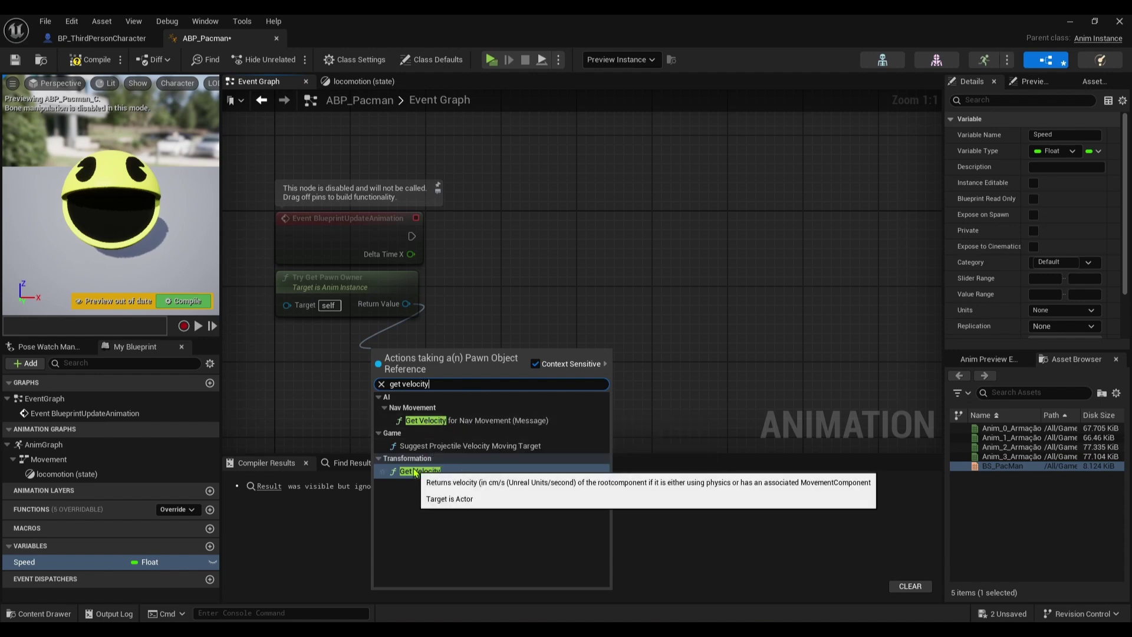
{"action": "left_click", "coordinate": [420, 476]}
Feed the Get Velocity return value into a new Vector Length node and place it directly beneath Get Velocity.
{"action": "left_click_drag", "start_coordinate": [428, 356], "coordinate": [386, 398]}
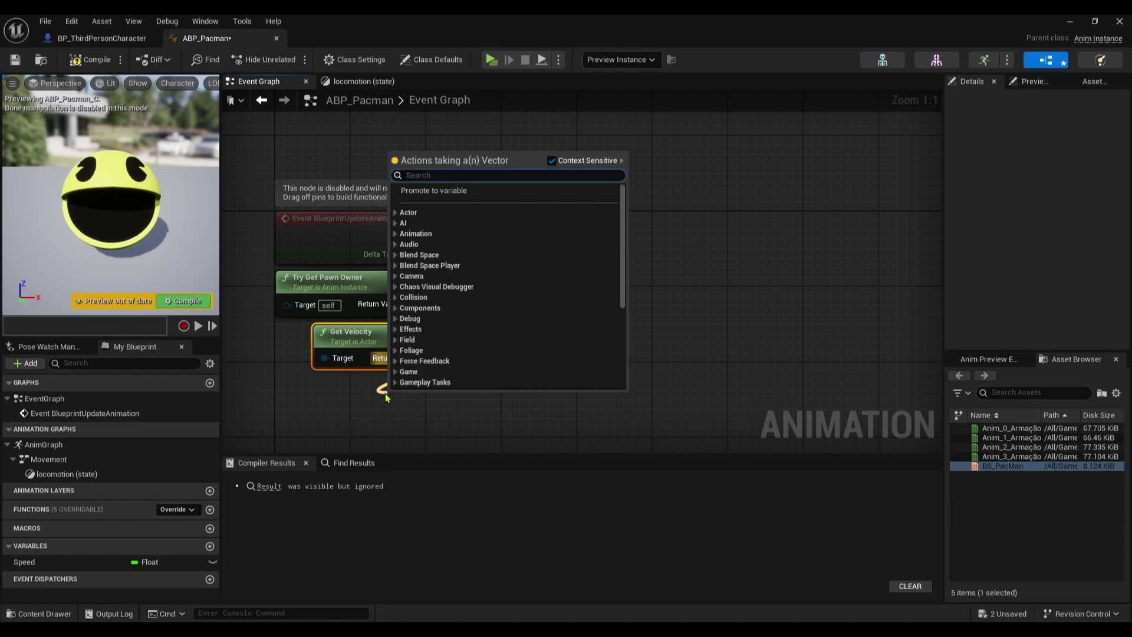
{"action": "type", "text": "vector len"}
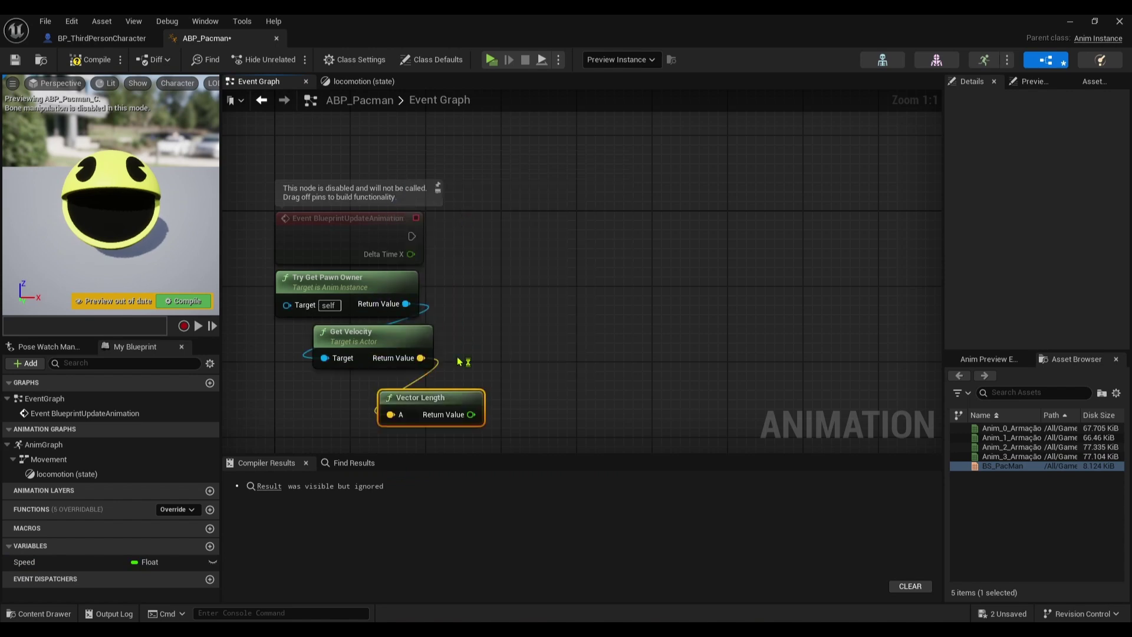
{"action": "left_click_drag", "start_coordinate": [412, 399], "coordinate": [346, 389]}
Add a SET Speed node driven by Event BlueprintUpdateAnimation, feed it the Vector Length return value, and compile ABP_Pacman.
{"action": "left_click", "coordinate": [24, 567]}
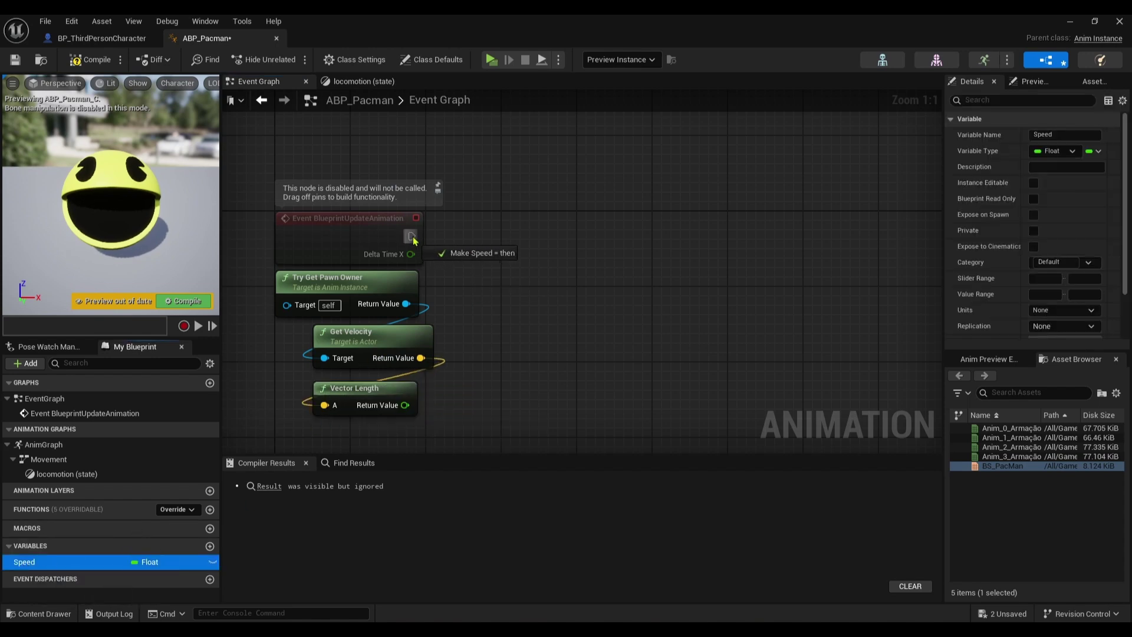
{"action": "left_click_drag", "start_coordinate": [413, 238], "coordinate": [412, 237]}
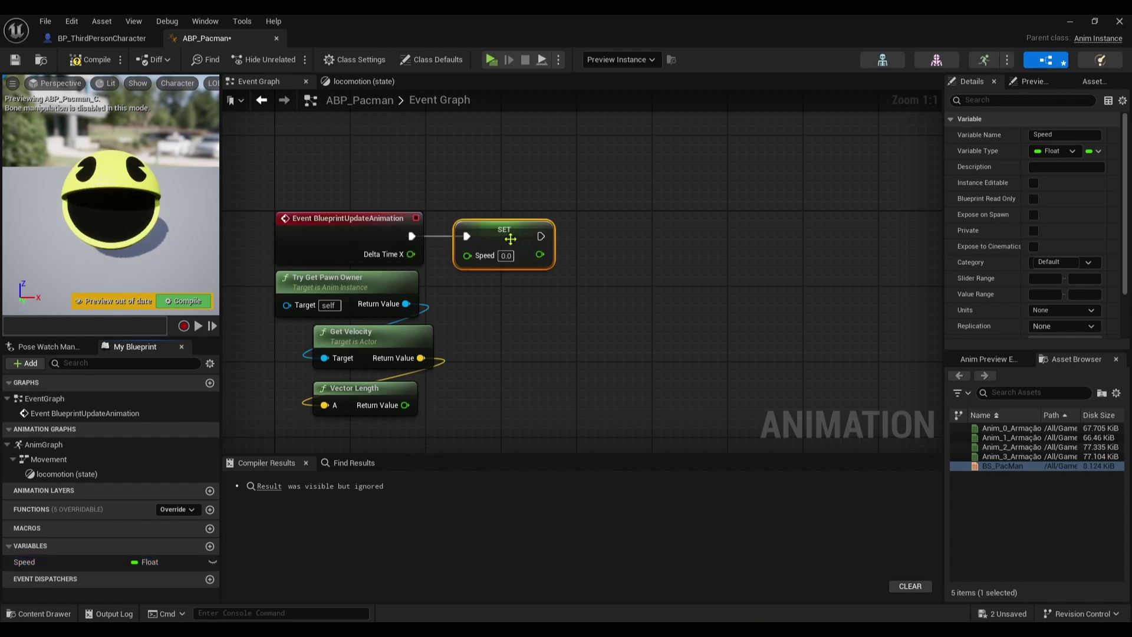
{"action": "left_click_drag", "start_coordinate": [498, 239], "coordinate": [589, 239]}
{"action": "left_click_drag", "start_coordinate": [405, 405], "coordinate": [561, 255]}
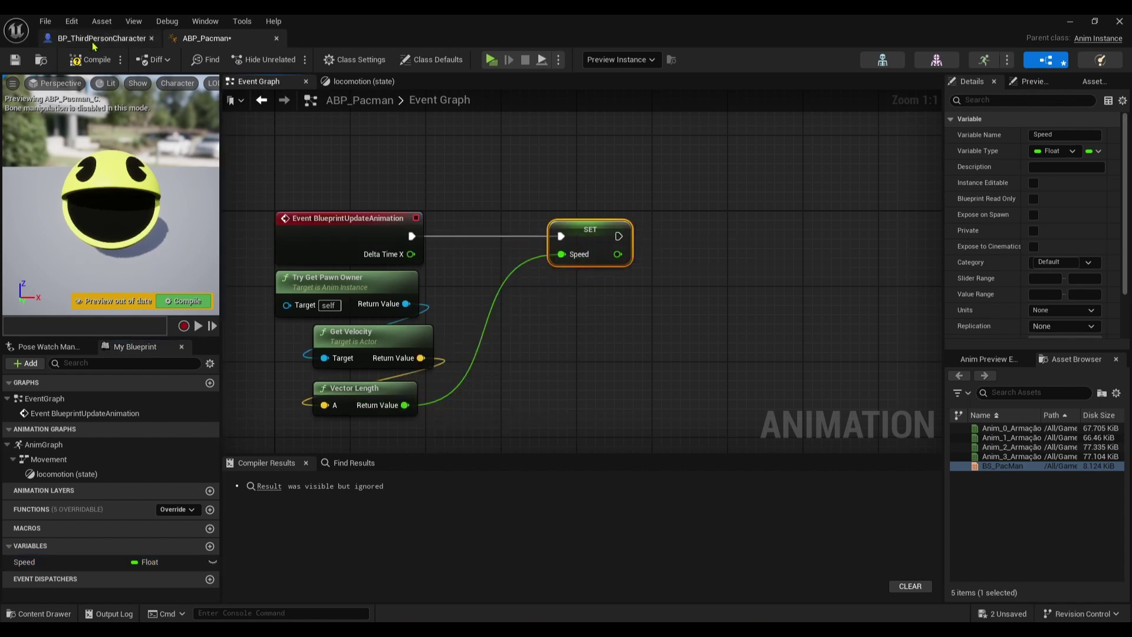
{"action": "left_click", "coordinate": [83, 60]}
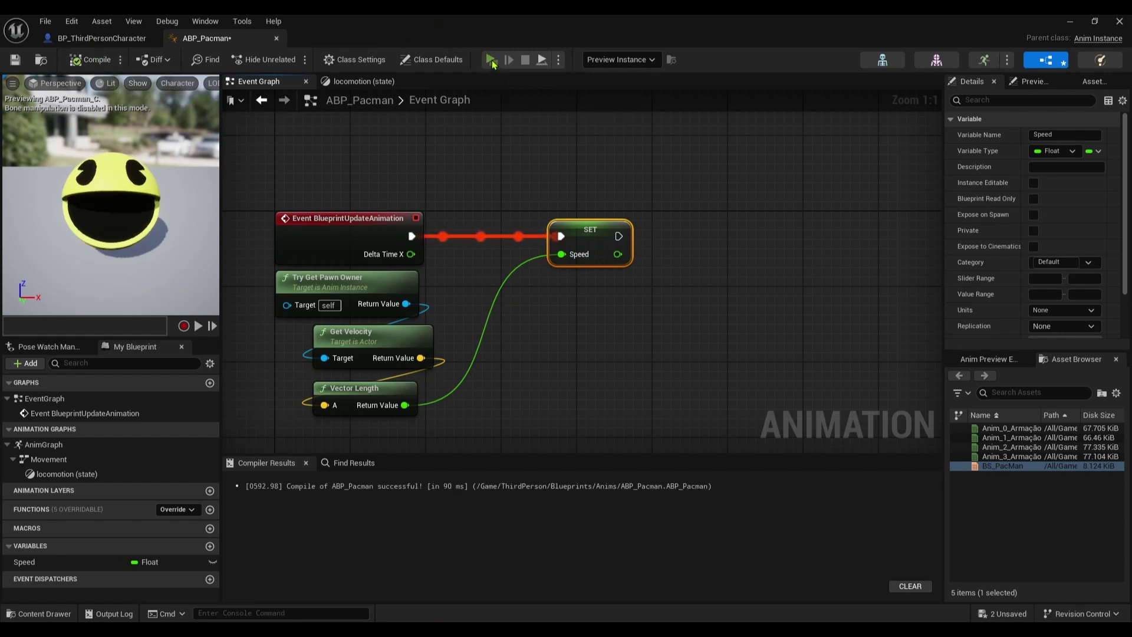
Play-test the game, moving Pac-Man up and down to check its animation, and end the preview.
{"action": "left_click", "coordinate": [490, 60]}
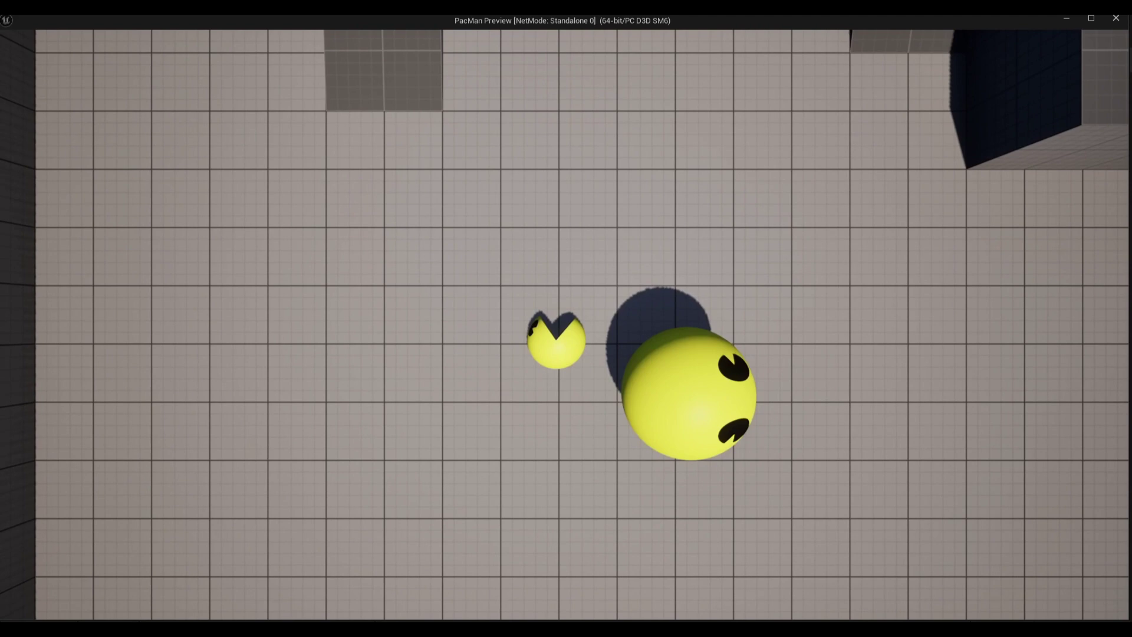
{"action": "key", "text": "w"}
{"action": "key", "text": "s"}
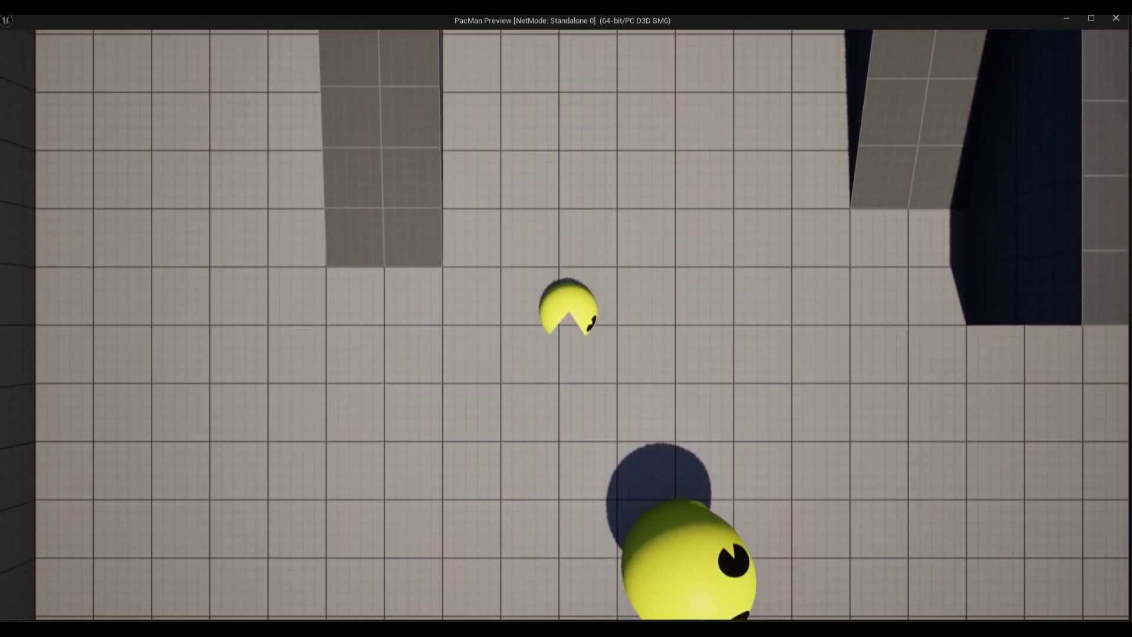
{"action": "key", "text": "Escape"}
In the BP_ThirdPersonCharacter viewport, move the Mesh component to about X 2.3, Y 44.4 to align Pac-Man with the capsule.
{"action": "left_click", "coordinate": [98, 39]}
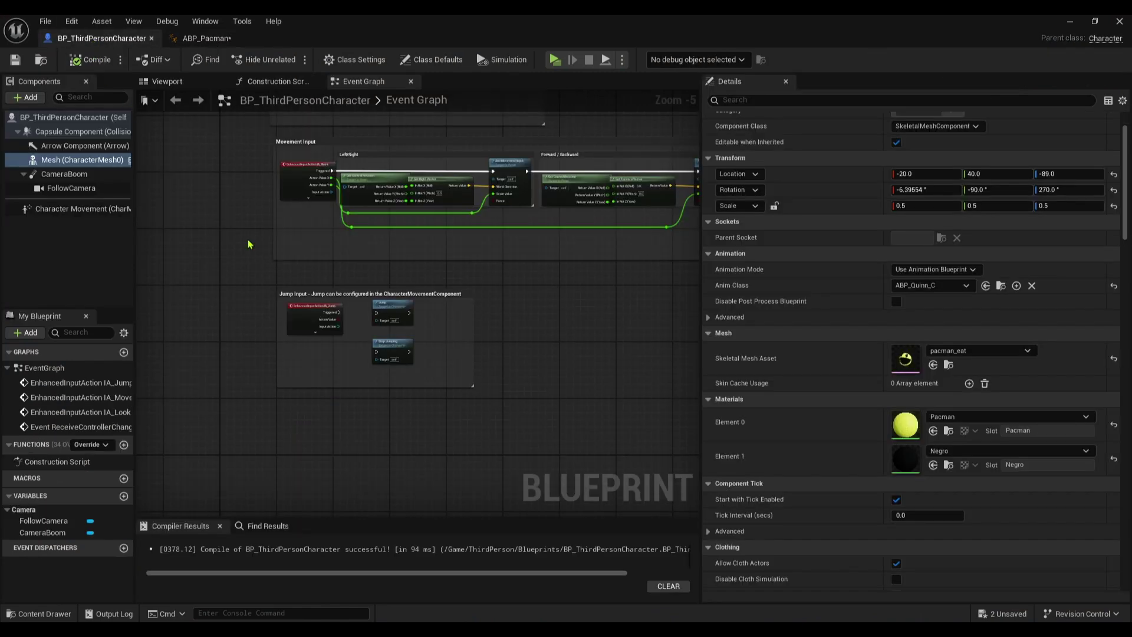
{"action": "scroll", "coordinate": [459, 306], "scroll_direction": "down", "scroll_amount": 4}
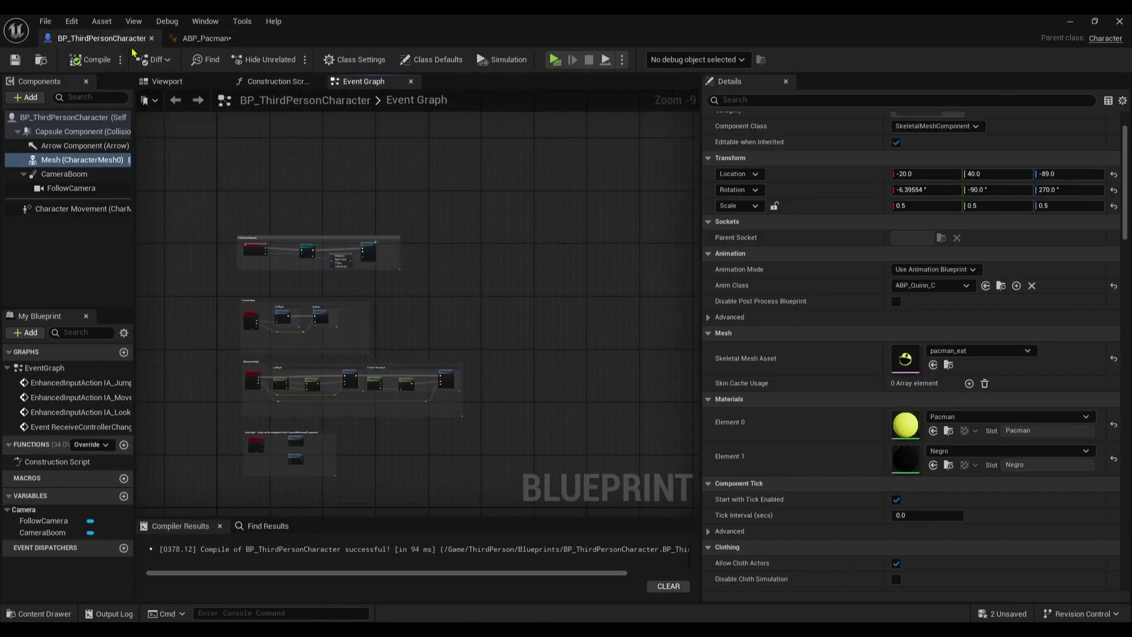
{"action": "left_click", "coordinate": [167, 82]}
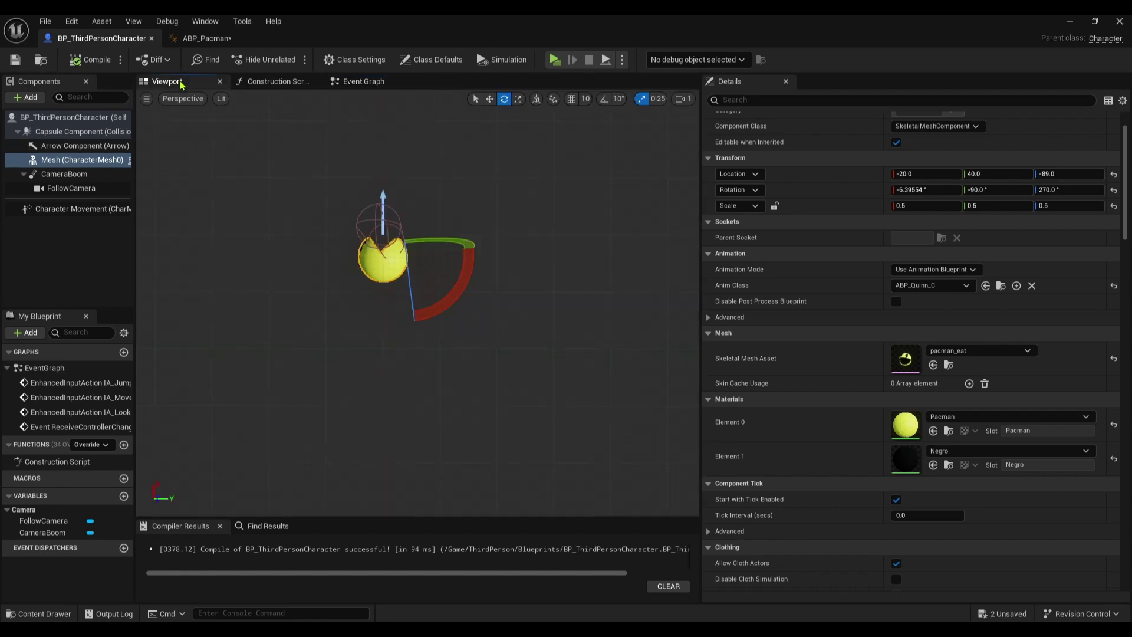
{"action": "scroll", "coordinate": [386, 263], "scroll_direction": "up", "scroll_amount": 2}
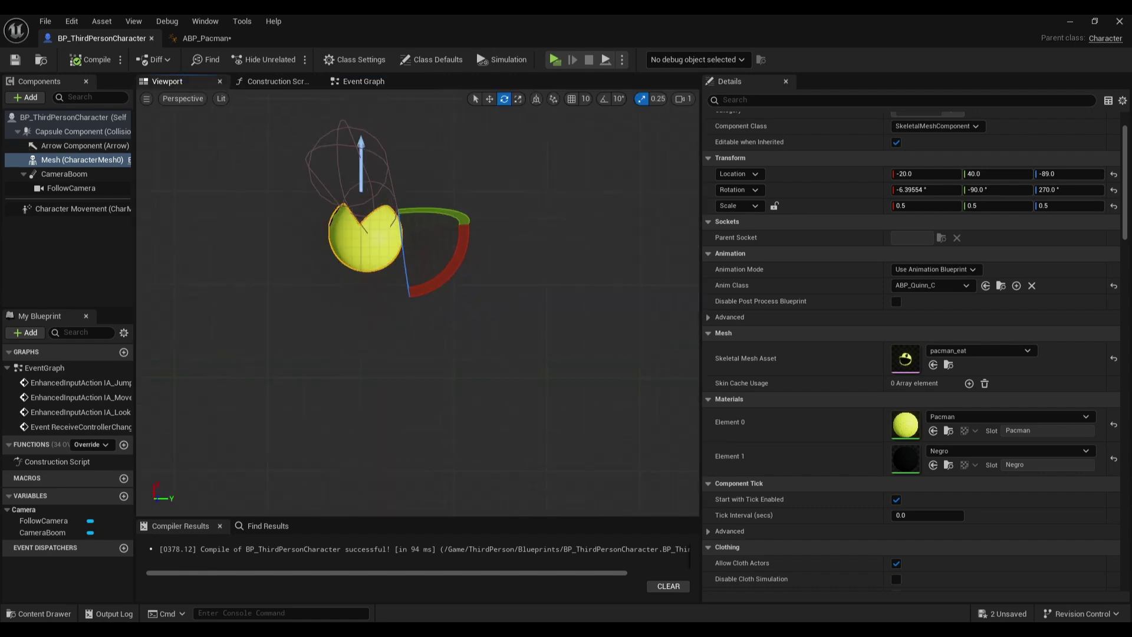
{"action": "key", "text": "w"}
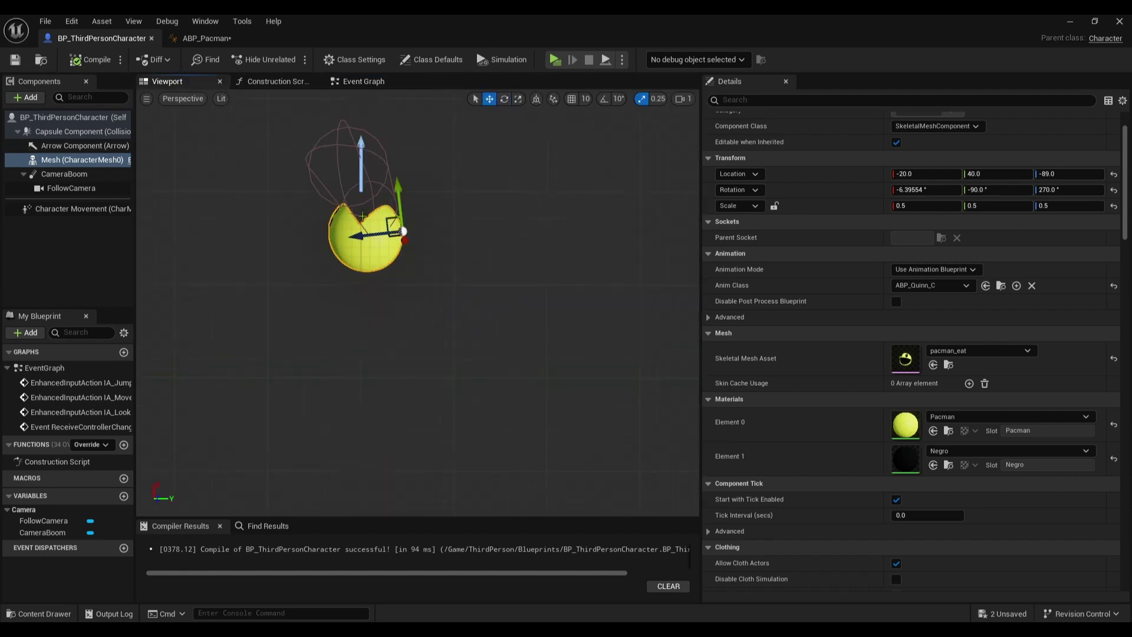
{"action": "left_click_drag", "start_coordinate": [397, 189], "coordinate": [399, 163]}
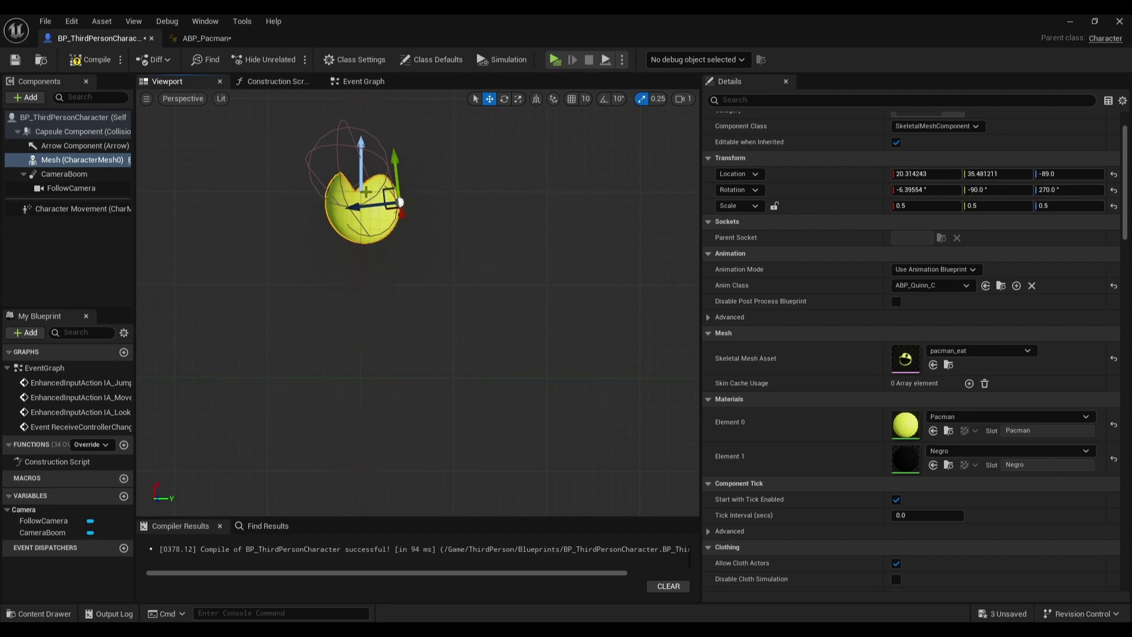
{"action": "right_click_drag", "start_coordinate": [364, 192], "coordinate": [359, 135]}
{"action": "right_click_drag", "start_coordinate": [271, 212], "coordinate": [283, 265]}
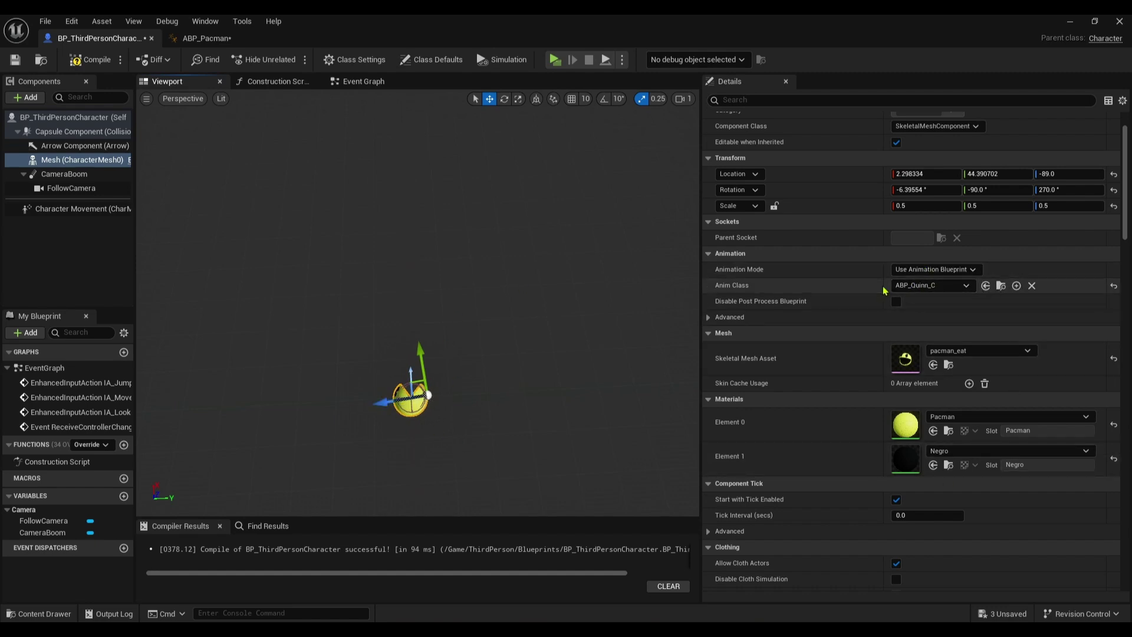
Set the Mesh component's Anim Class to ABP_Pacman and compile BP_ThirdPersonCharacter.
{"action": "left_click", "coordinate": [936, 288]}
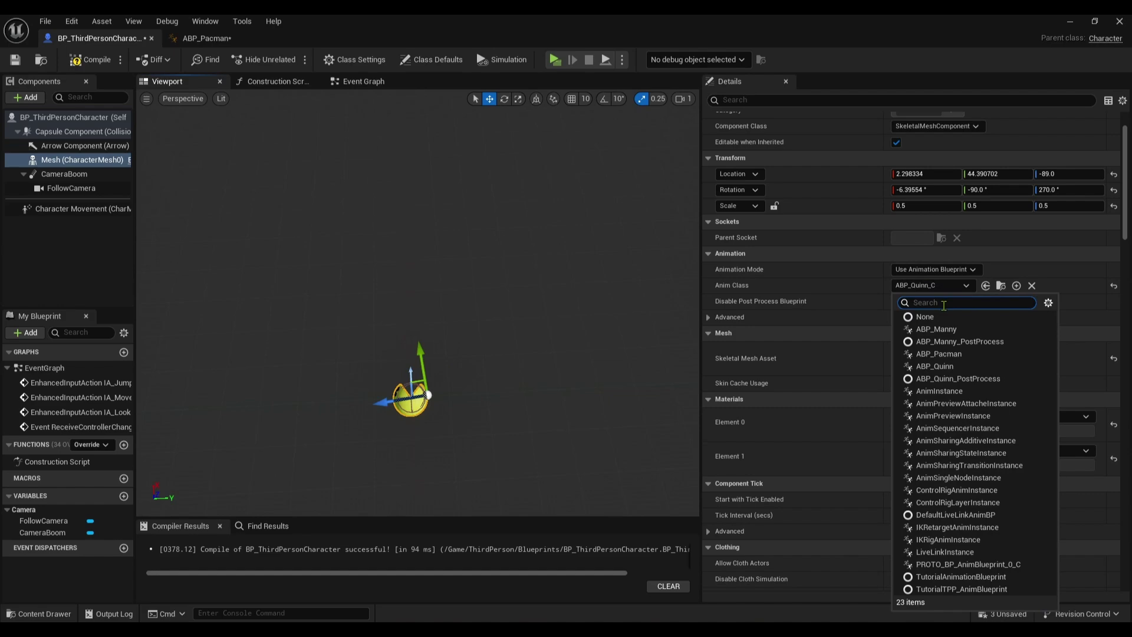
{"action": "left_click", "coordinate": [938, 354]}
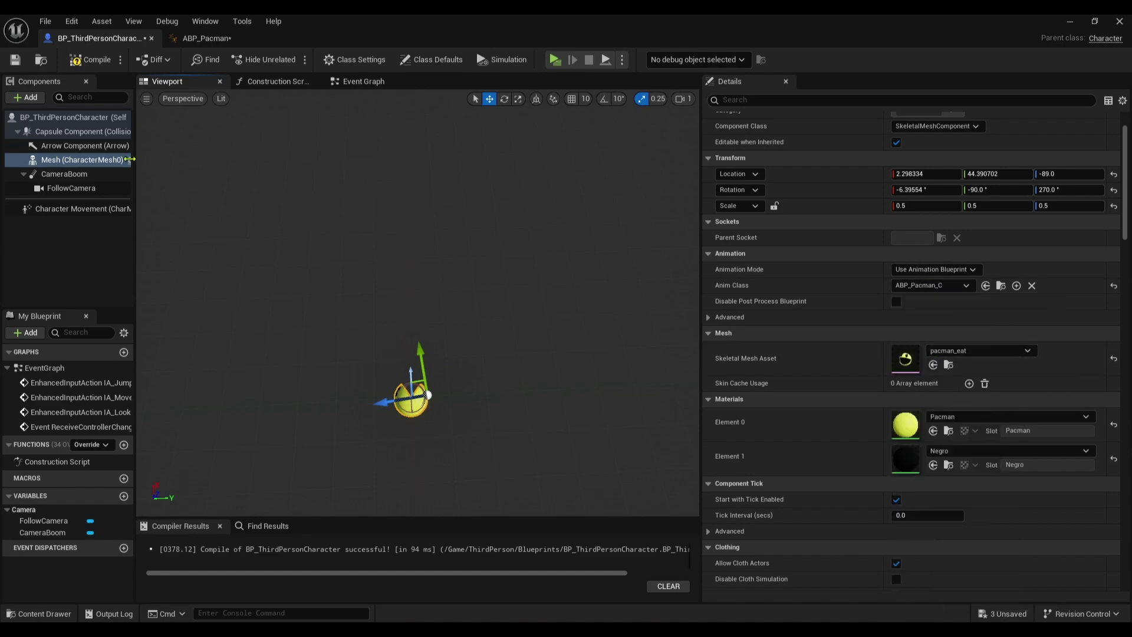
{"action": "left_click", "coordinate": [95, 58]}
Play-test the character, moving Pac-Man up, down and right to check the mouth animation, and end the preview.
{"action": "left_click", "coordinate": [555, 60]}
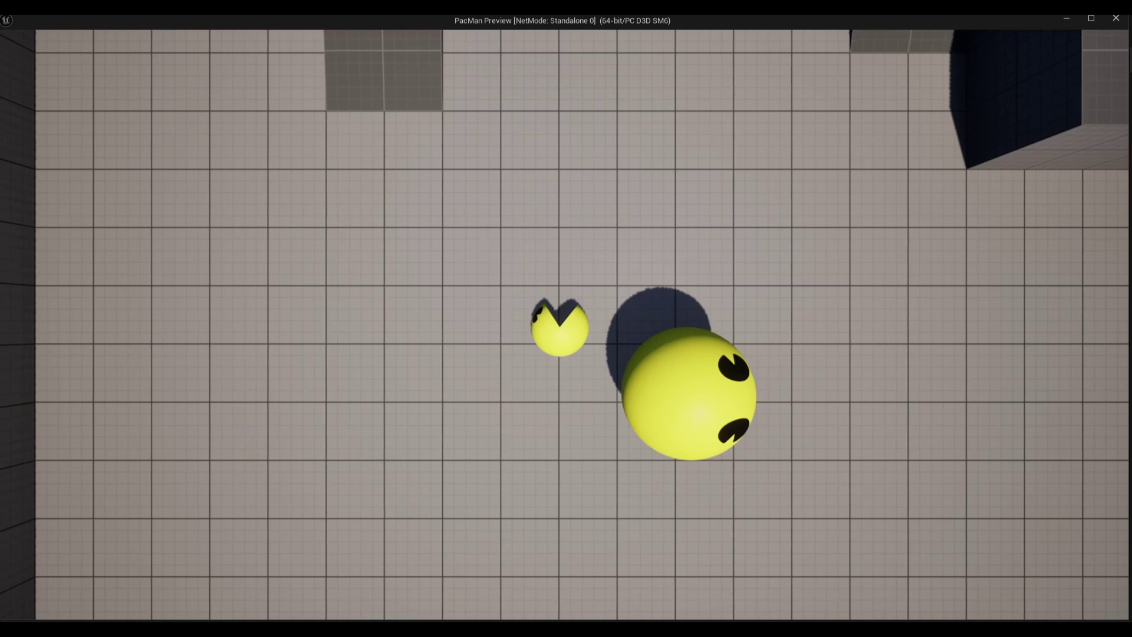
{"action": "key", "text": "w"}
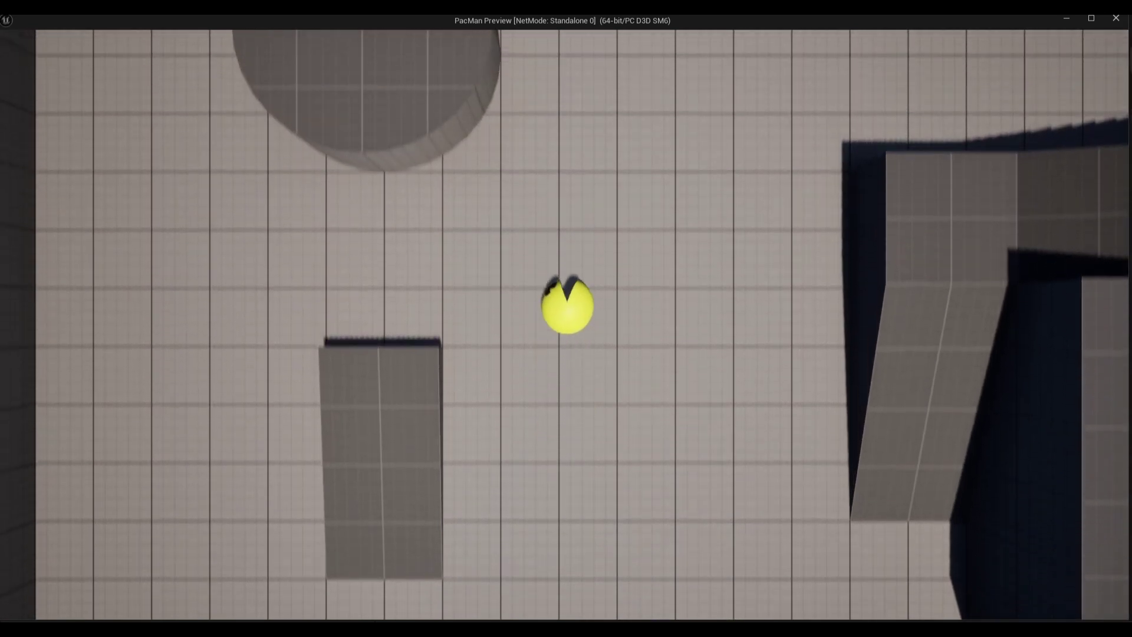
{"action": "key", "text": "s"}
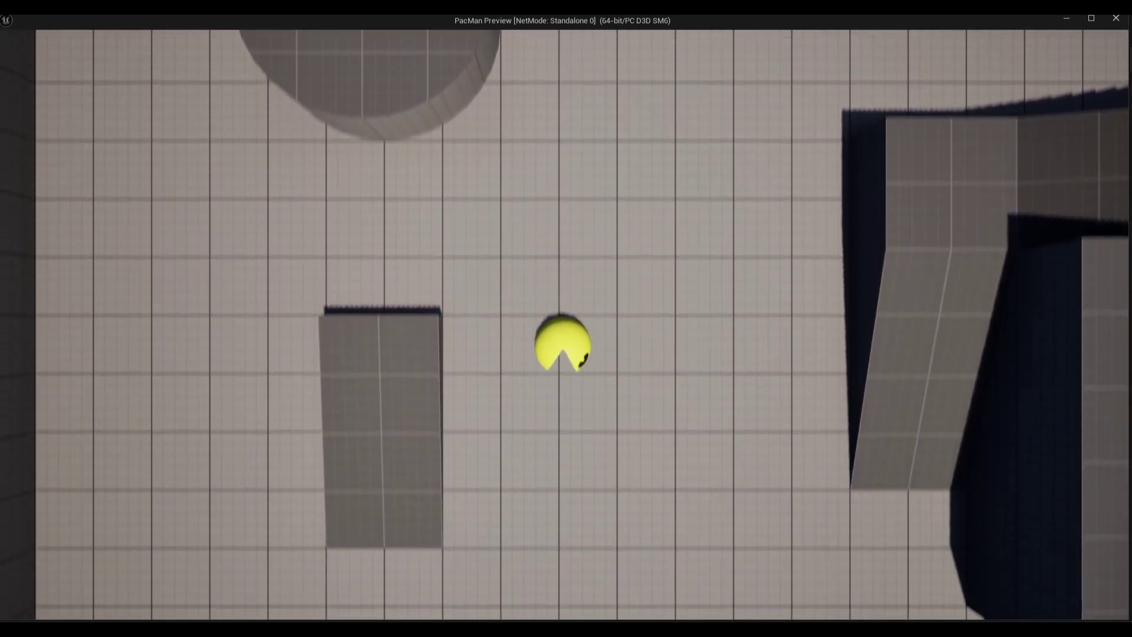
{"action": "key", "text": "d"}
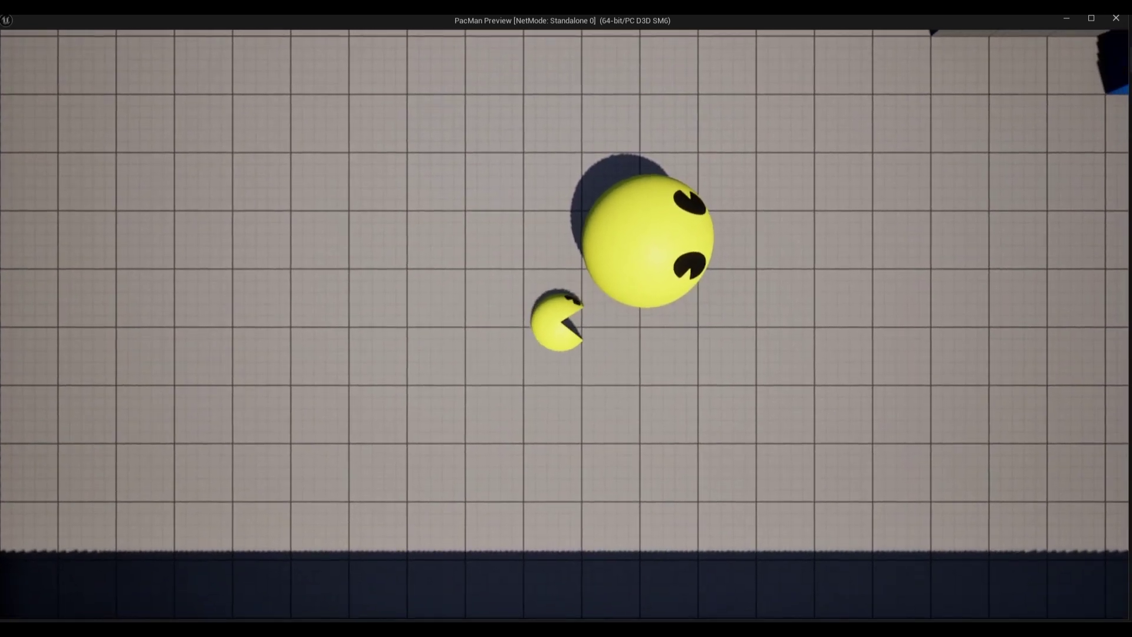
{"action": "key", "text": "Escape"}
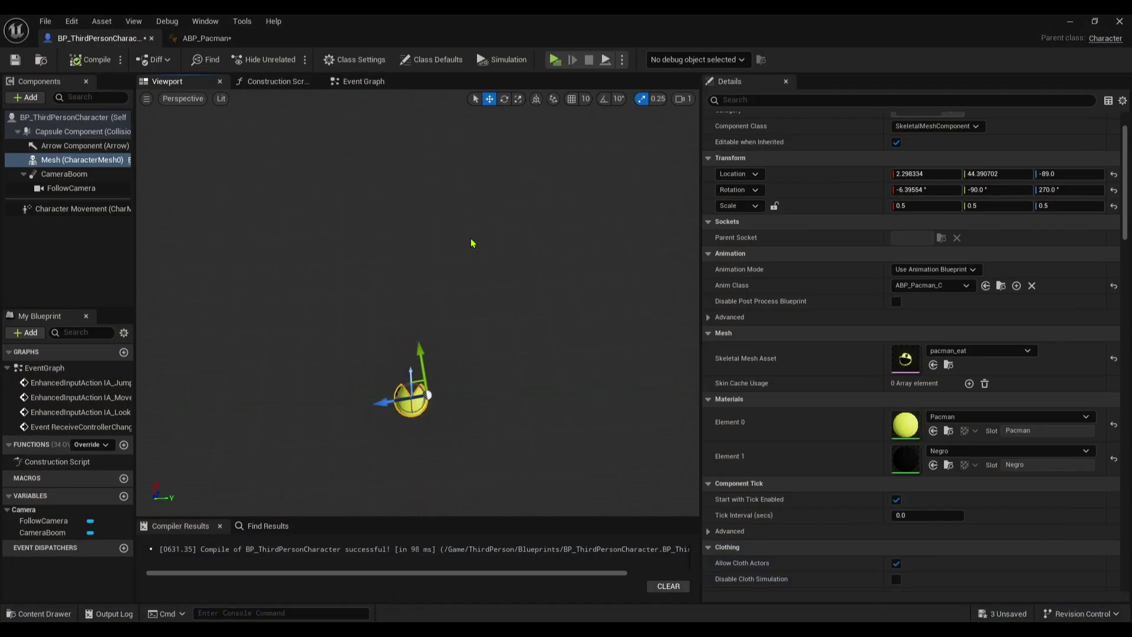
Return to the ThirdPersonMap level and delete the large static Pac-Man near the player start.
{"action": "left_click", "coordinate": [1070, 23]}
{"action": "key", "text": "Delete"}
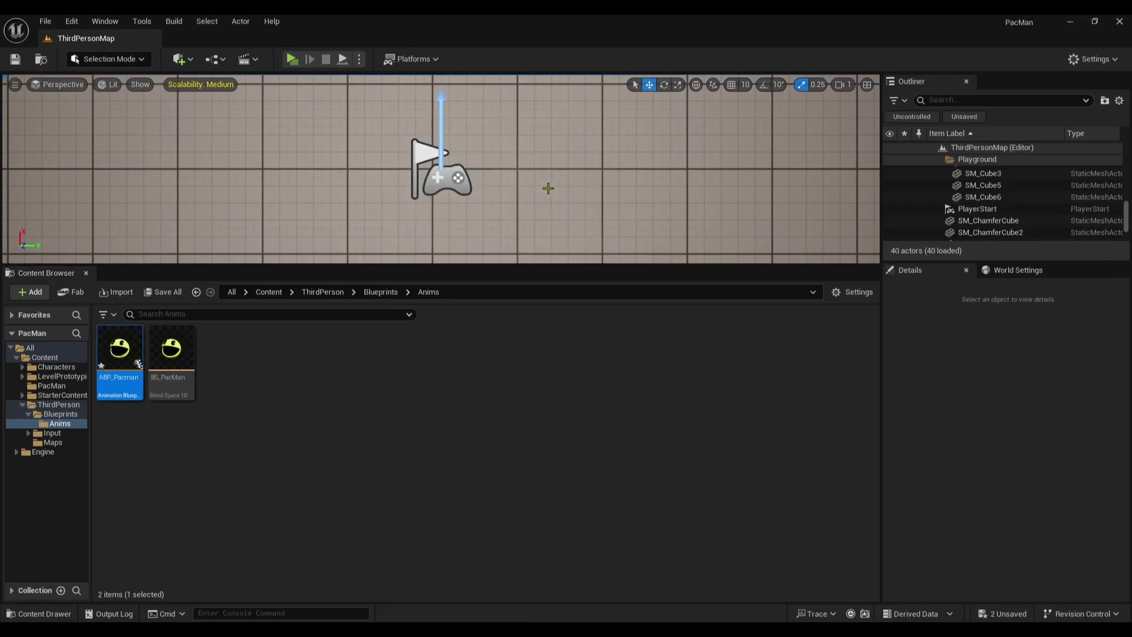
Play the level again, steering Pac-Man around the obstacles in all four directions, then stop and clear the asset selection.
{"action": "left_click", "coordinate": [291, 59]}
{"action": "key", "text": "w"}
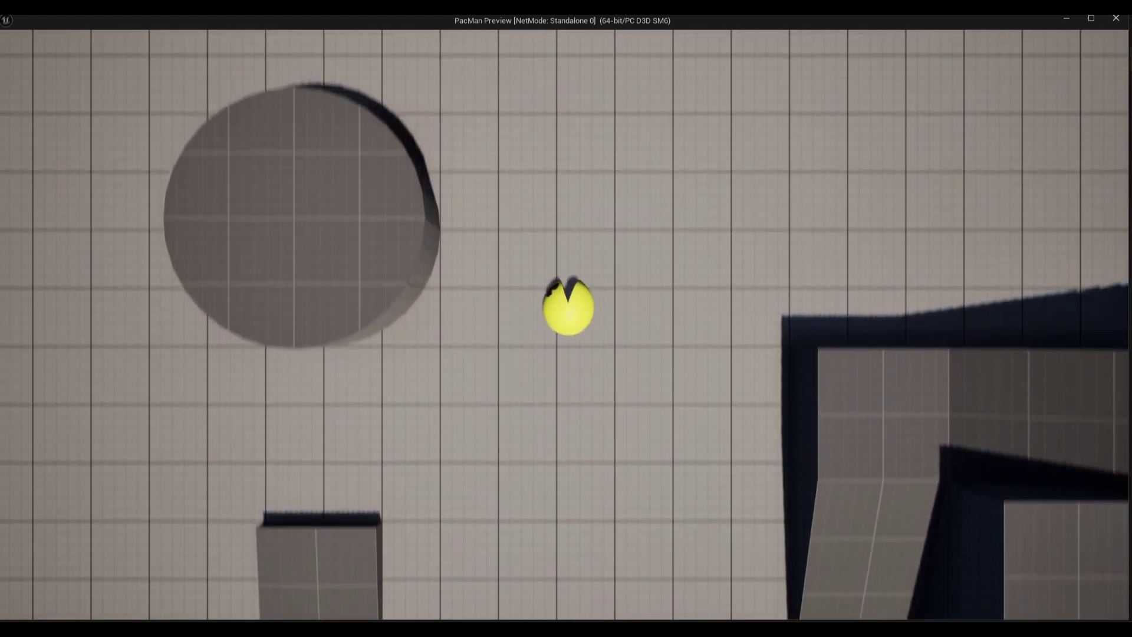
{"action": "key", "text": "d"}
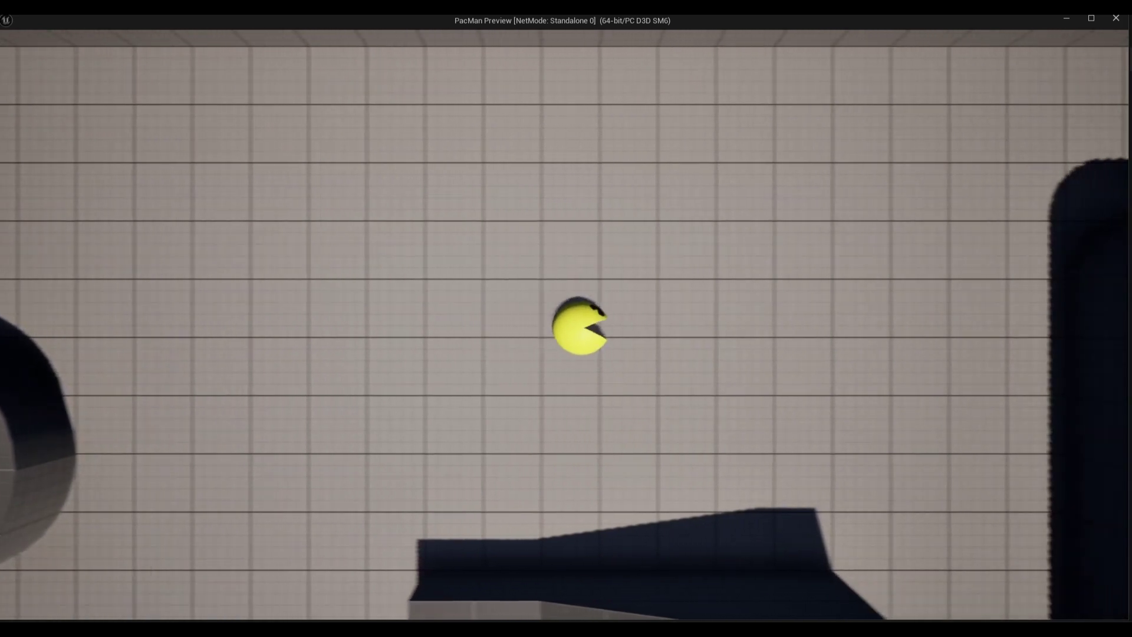
{"action": "key", "text": "s"}
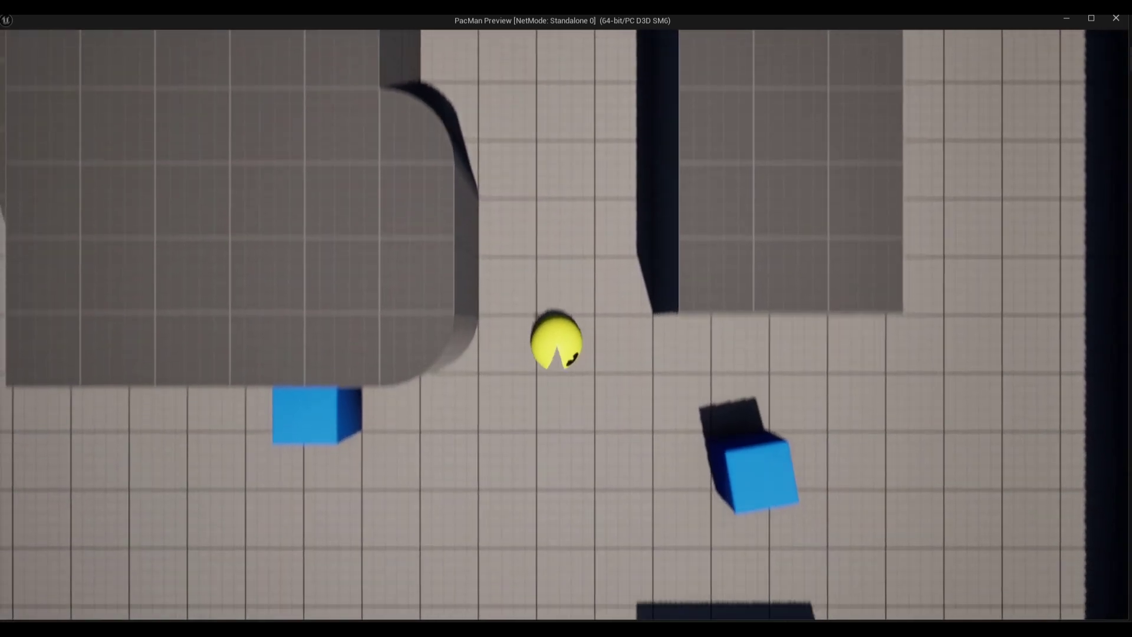
{"action": "key", "text": "a"}
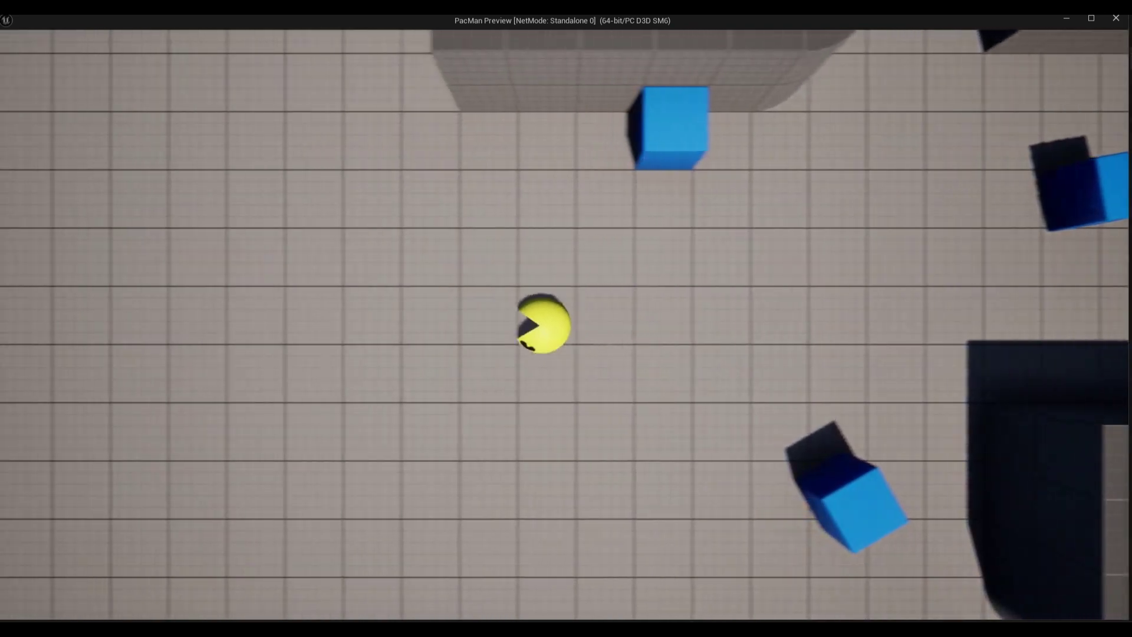
{"action": "key", "text": "w"}
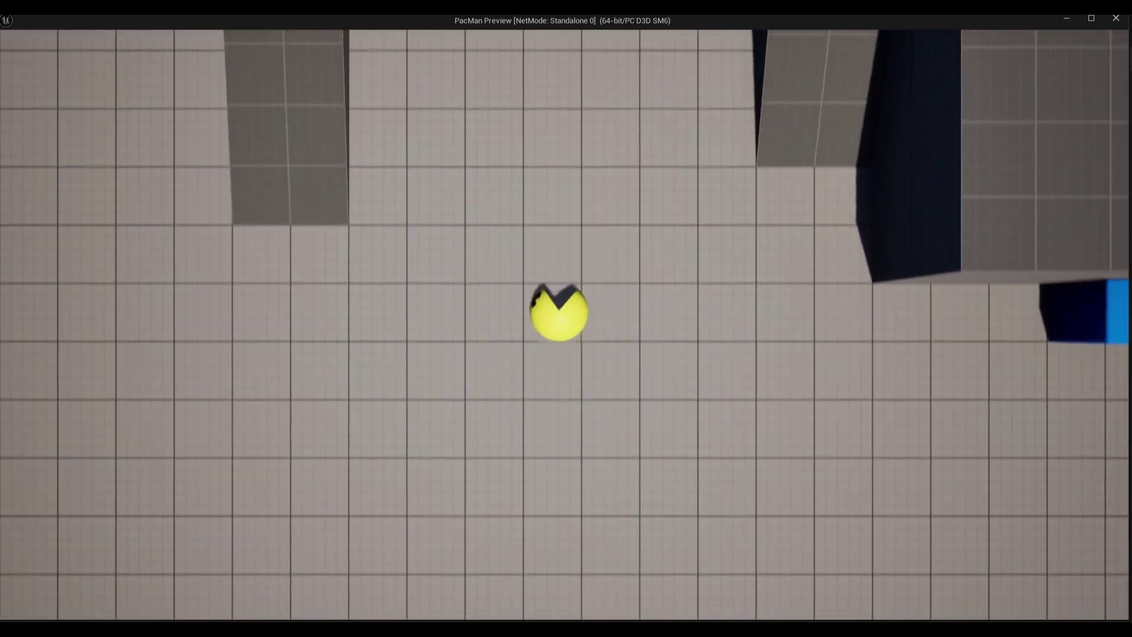
{"action": "key", "text": "Escape"}
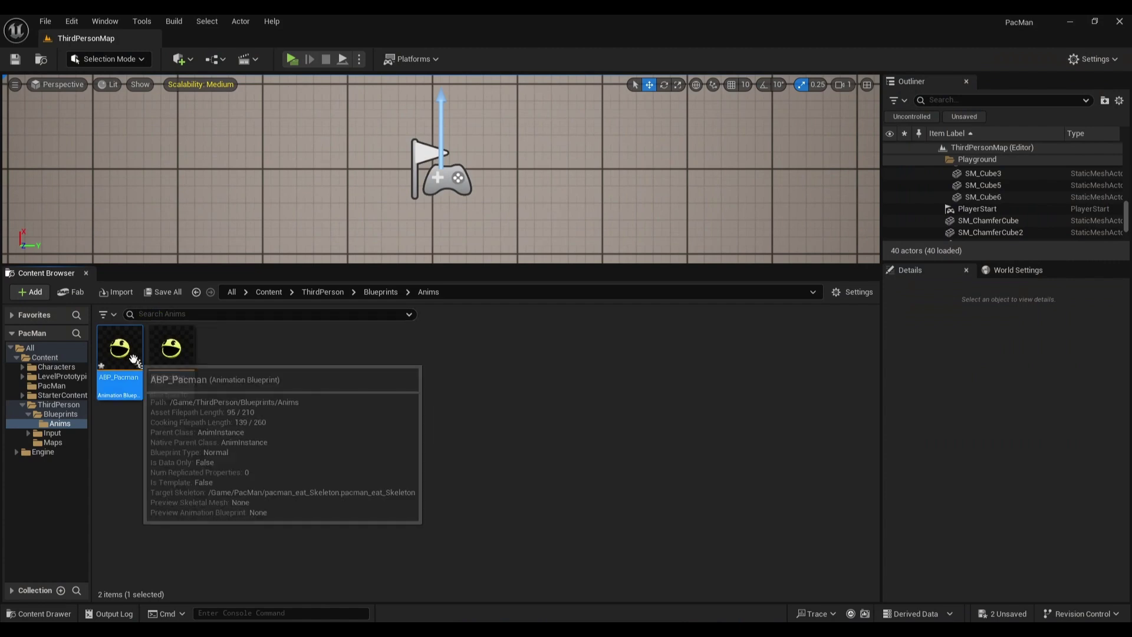
{"action": "left_click", "coordinate": [317, 495]}
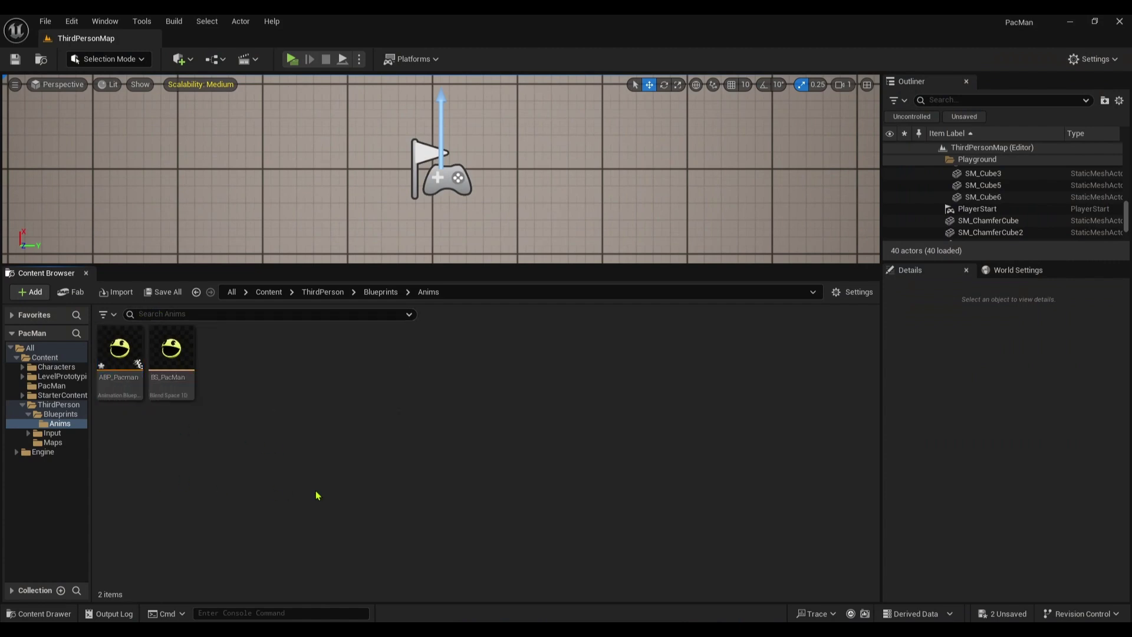
Open the BP_ThirdPersonCharacter blueprint from the ThirdPerson Blueprints folder.
{"action": "left_click", "coordinate": [52, 405]}
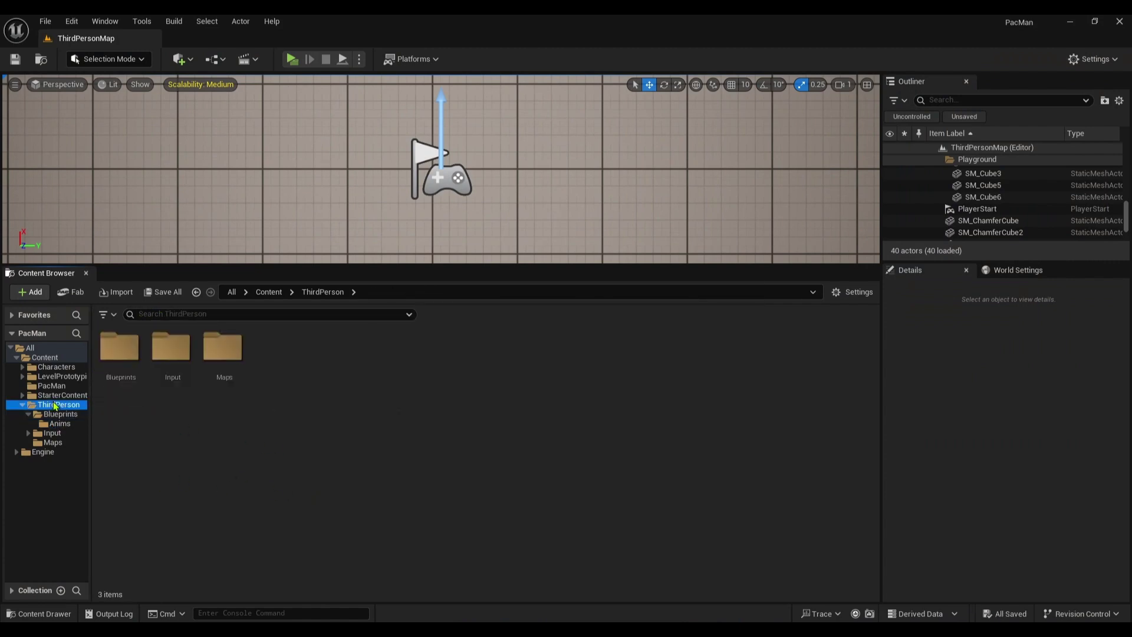
{"action": "double_click", "coordinate": [118, 348]}
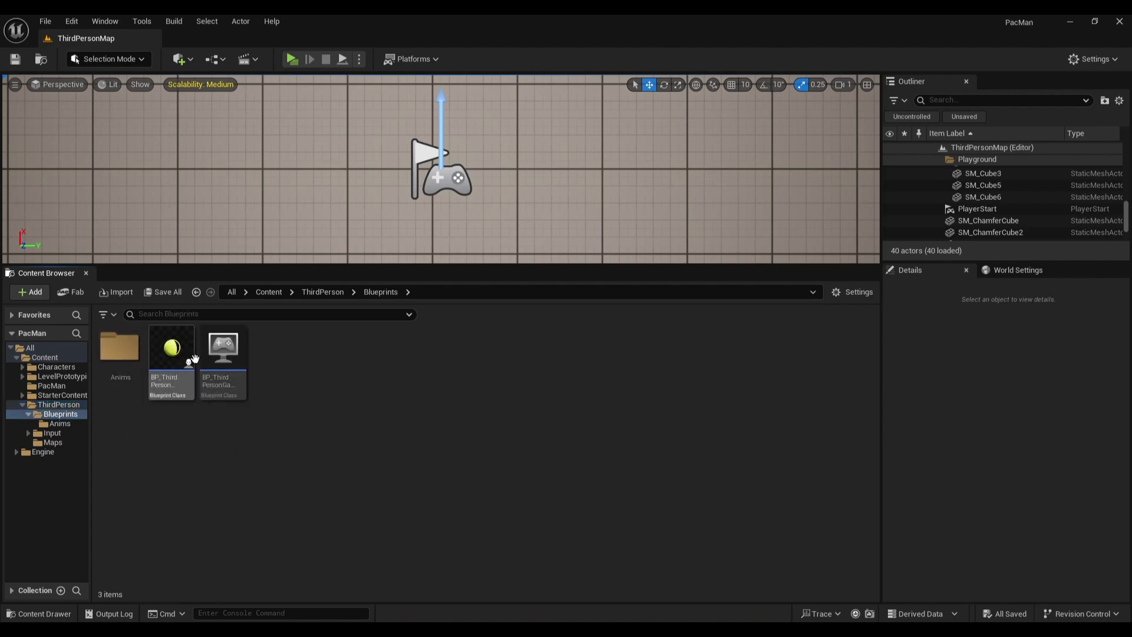
{"action": "double_click", "coordinate": [171, 352]}
Raise the Pac-Man mesh to a Z location of about -6 so it sits mid-height in the collision capsule.
{"action": "scroll", "coordinate": [413, 398], "scroll_direction": "up", "scroll_amount": 5}
{"action": "scroll", "coordinate": [442, 389], "scroll_direction": "down", "scroll_amount": 5}
{"action": "right_click_drag", "start_coordinate": [425, 391], "coordinate": [398, 355]}
{"action": "scroll", "coordinate": [409, 381], "scroll_direction": "up", "scroll_amount": 4}
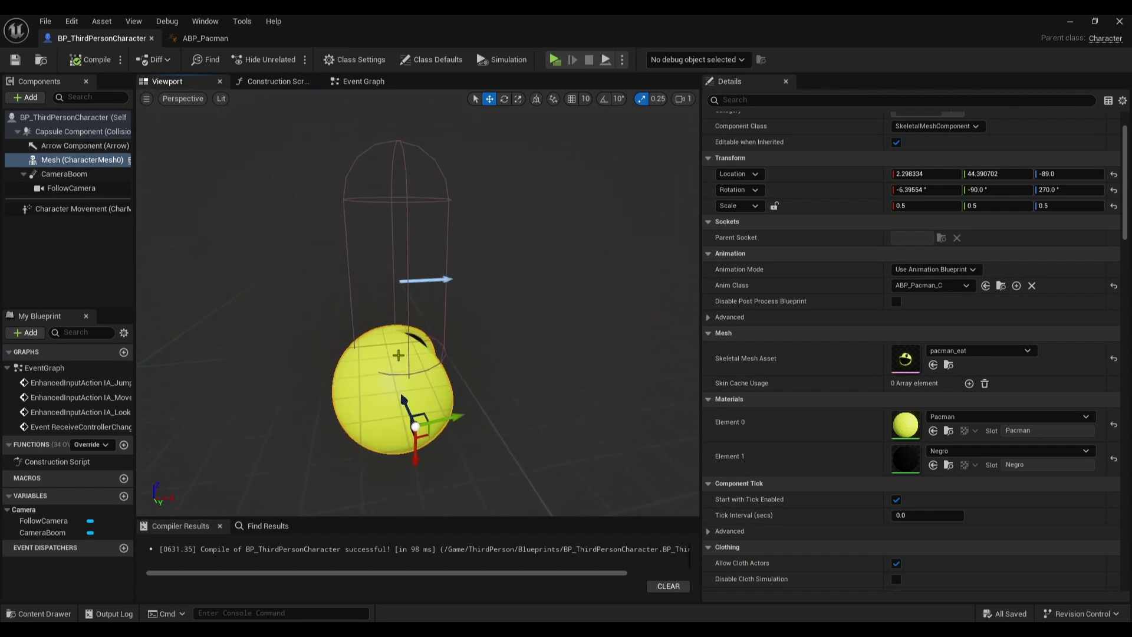
{"action": "scroll", "coordinate": [407, 354], "scroll_direction": "down", "scroll_amount": 3}
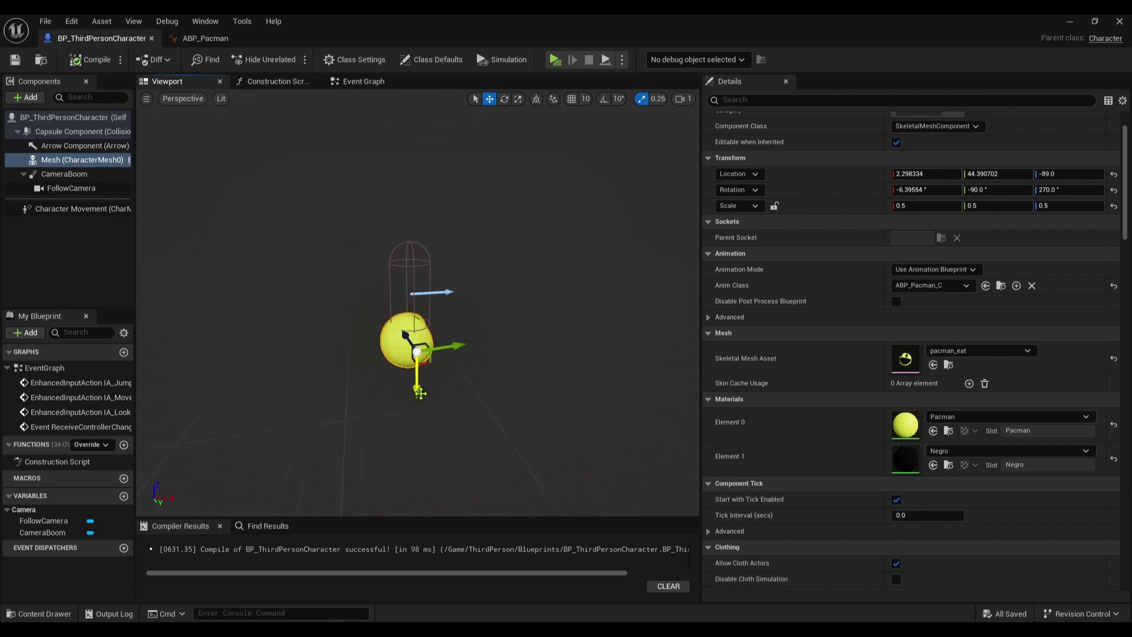
{"action": "left_click_drag", "start_coordinate": [421, 393], "coordinate": [421, 343]}
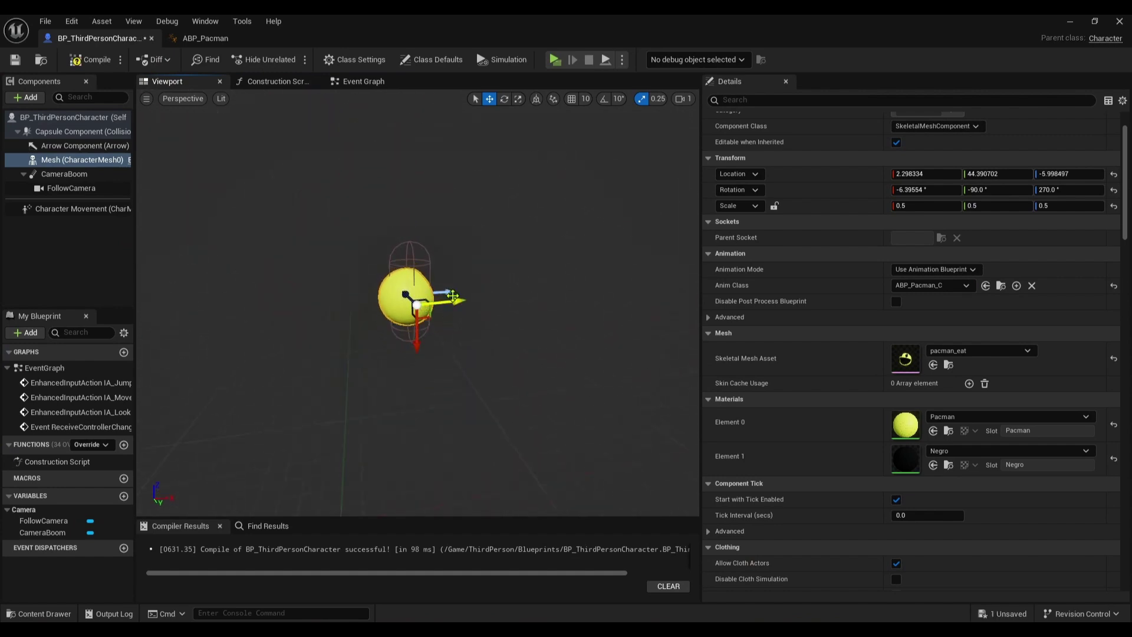
Resize the Capsule Component into a sphere, with half height and radius both about 60.92.
{"action": "left_click", "coordinate": [51, 135]}
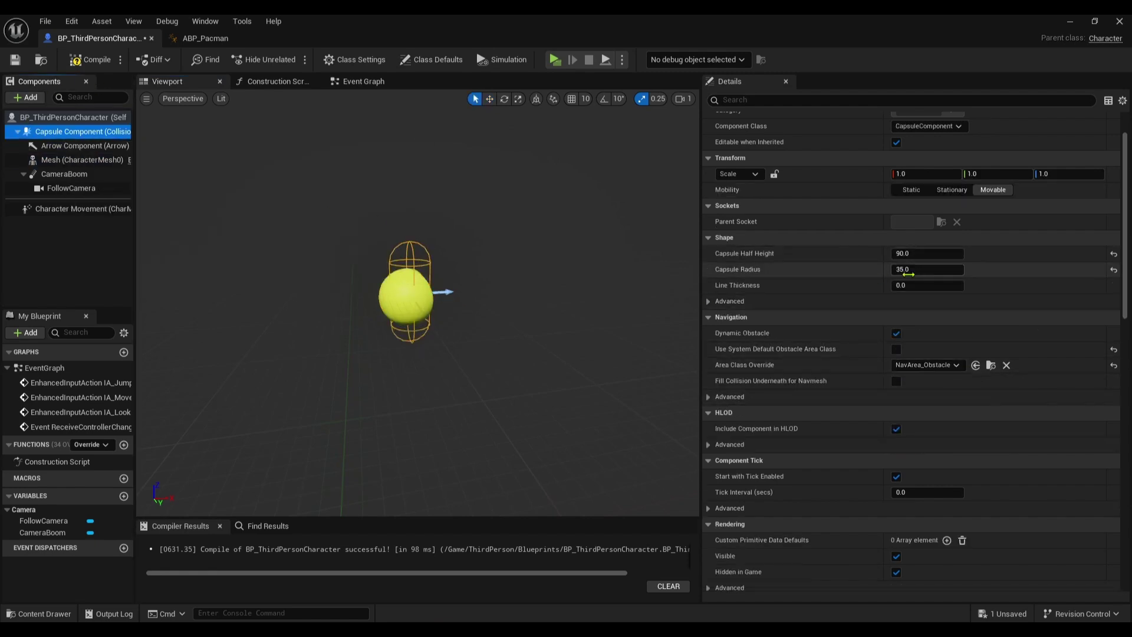
{"action": "mouse_move", "coordinate": [919, 270]}
{"action": "left_mouse_down"}
{"action": "mouse_move", "coordinate": [943, 271]}
{"action": "mouse_move", "coordinate": [927, 254]}
{"action": "left_mouse_up"}
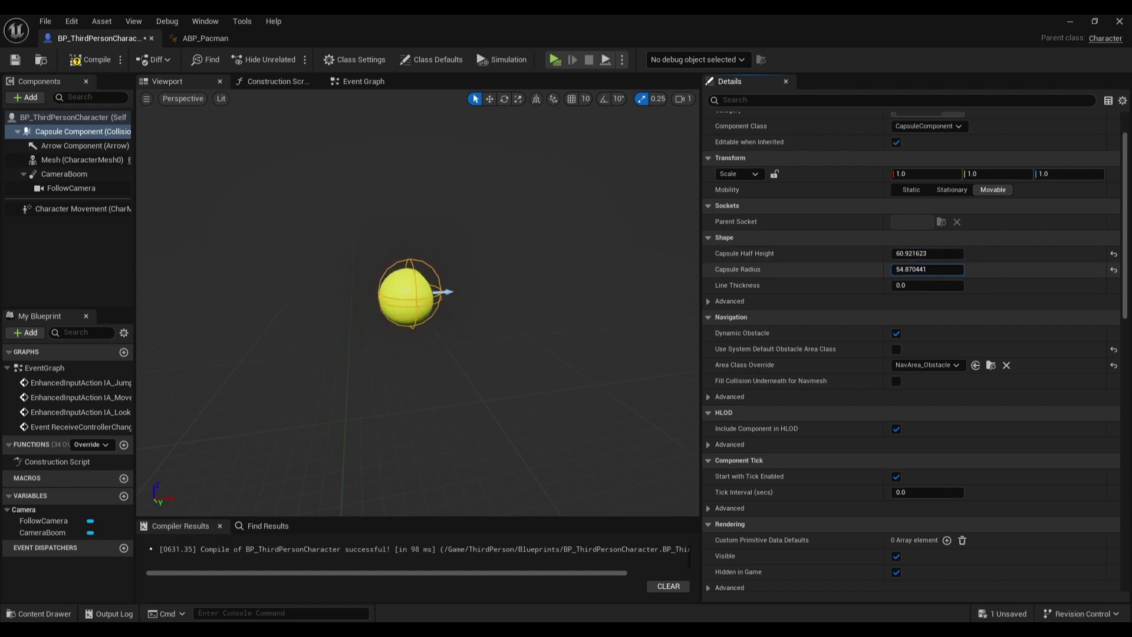
{"action": "scroll", "coordinate": [424, 271], "scroll_direction": "up", "scroll_amount": 5}
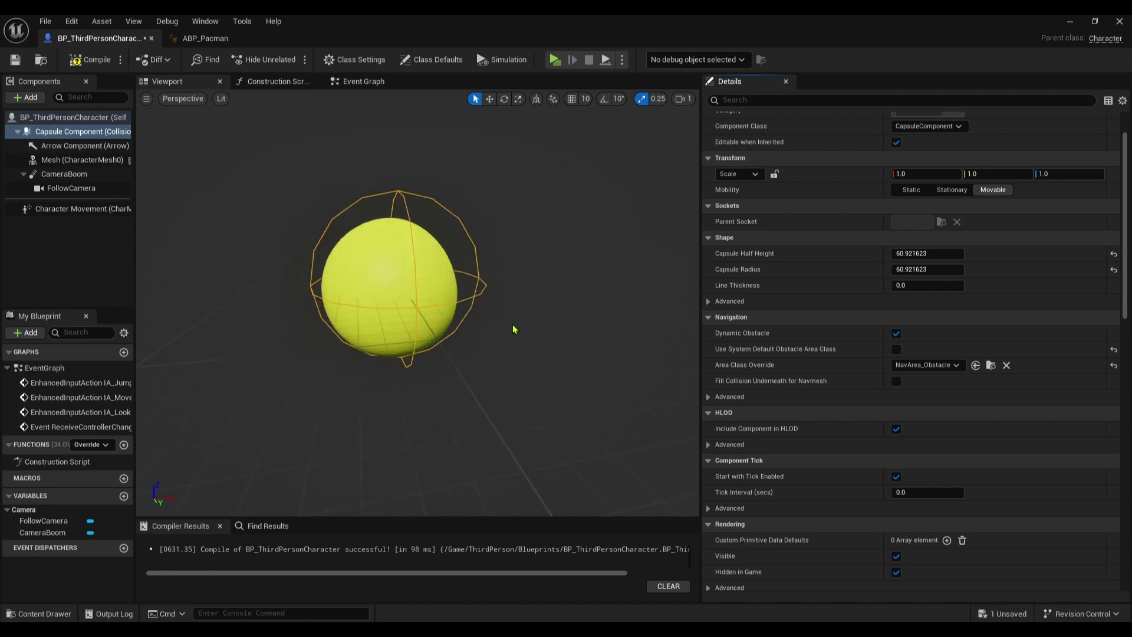
Reposition the Pac-Man mesh inside the capsule to a location of about X 8.5, Y 45.87, Z 1.22.
{"action": "left_click", "coordinate": [425, 273]}
{"action": "mouse_move", "coordinate": [444, 318]}
{"action": "left_mouse_down"}
{"action": "mouse_move", "coordinate": [459, 321]}
{"action": "mouse_move", "coordinate": [434, 317]}
{"action": "left_mouse_up"}
{"action": "left_click_drag", "start_coordinate": [538, 321], "coordinate": [516, 357]}
{"action": "right_click_drag", "start_coordinate": [515, 356], "coordinate": [490, 289]}
{"action": "key", "text": "a"}
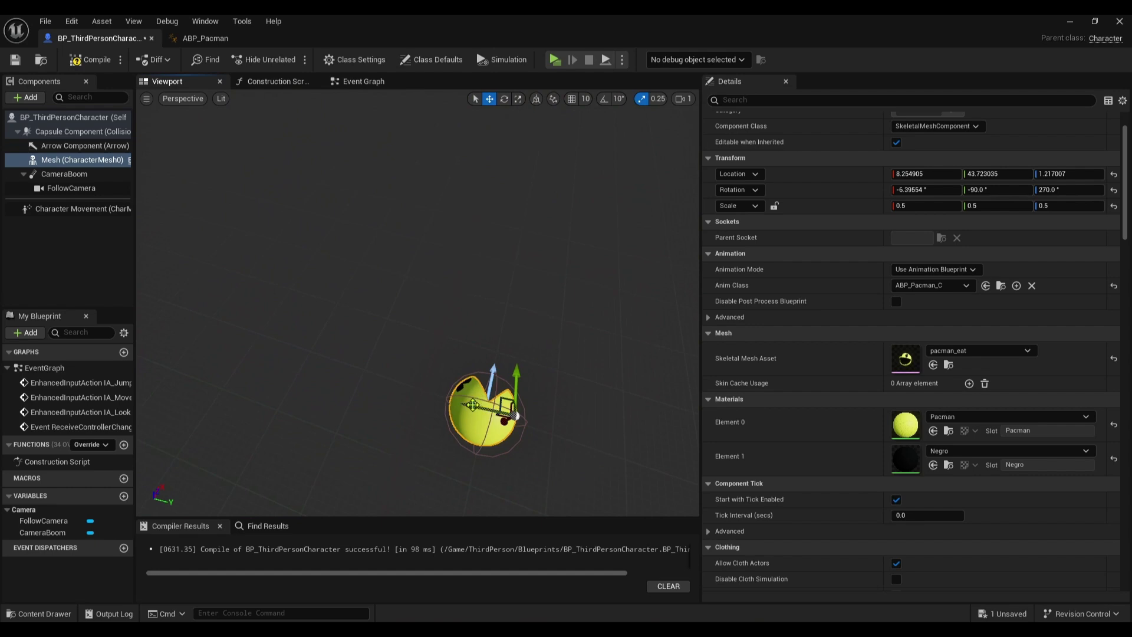
{"action": "left_click_drag", "start_coordinate": [472, 405], "coordinate": [477, 402]}
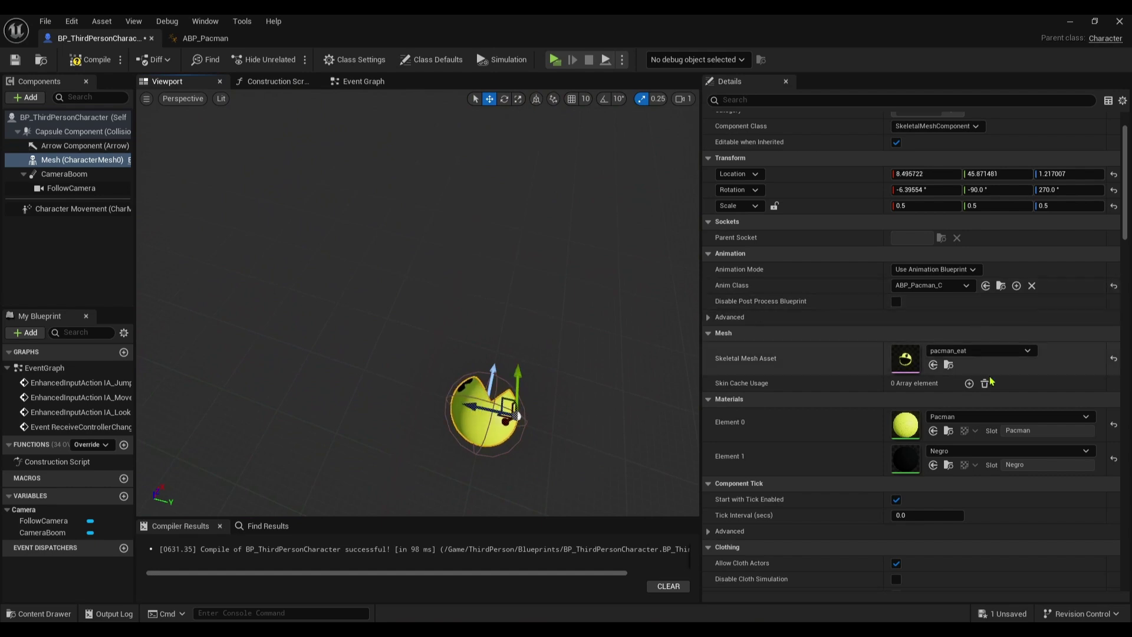
Enlarge the Capsule Component's half height and radius to about 72 each, and compile the blueprint.
{"action": "left_click", "coordinate": [60, 131]}
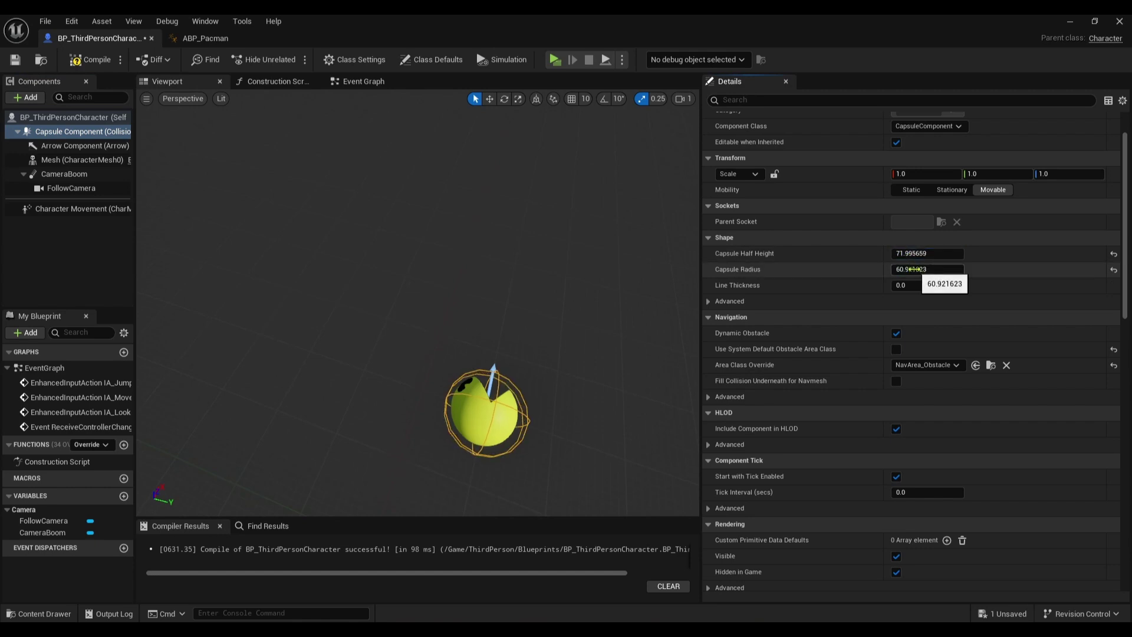
{"action": "left_click_drag", "start_coordinate": [915, 270], "coordinate": [932, 270]}
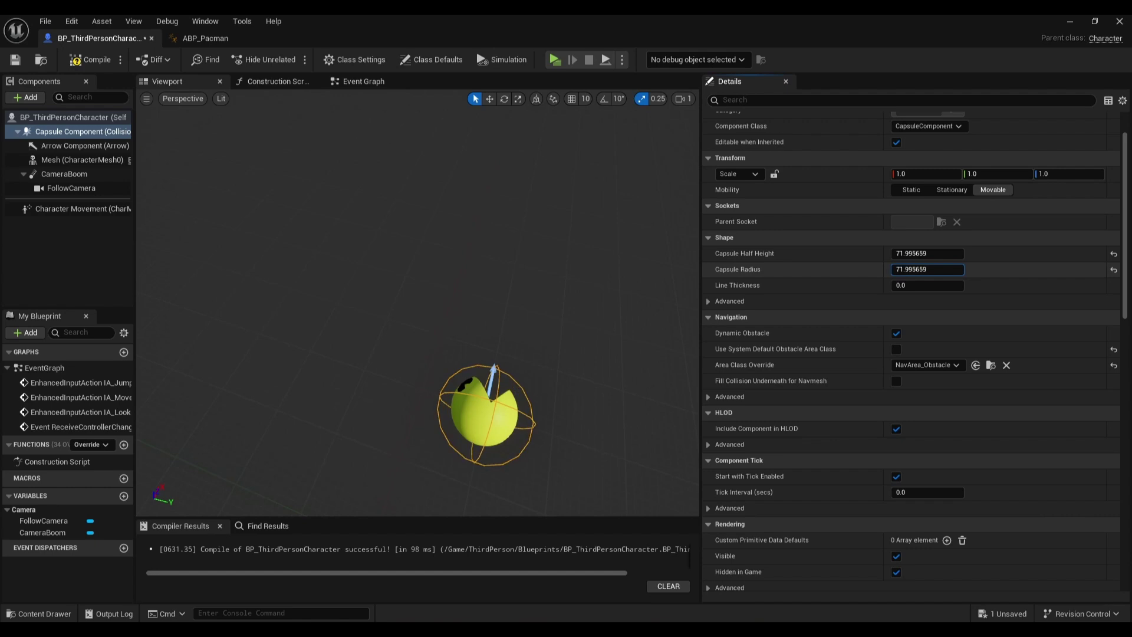
{"action": "left_click", "coordinate": [84, 62]}
Filter the capsule's properties for "hidden", turn off Hidden in Game and recompile the blueprint.
{"action": "scroll", "coordinate": [778, 174], "scroll_direction": "up", "scroll_amount": 2}
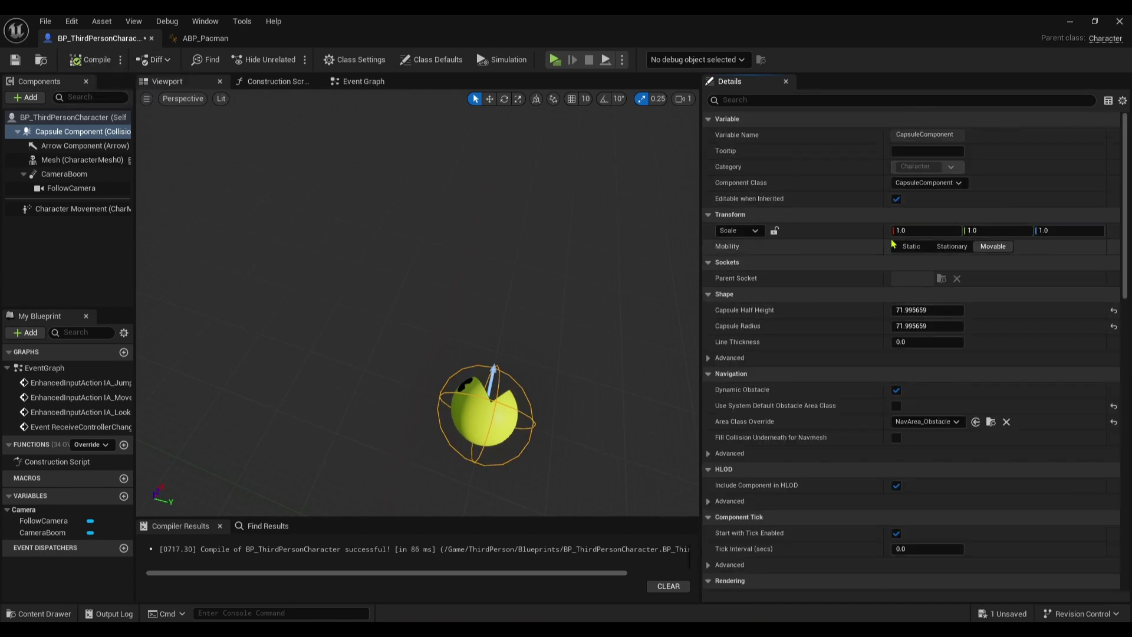
{"action": "left_click", "coordinate": [753, 101]}
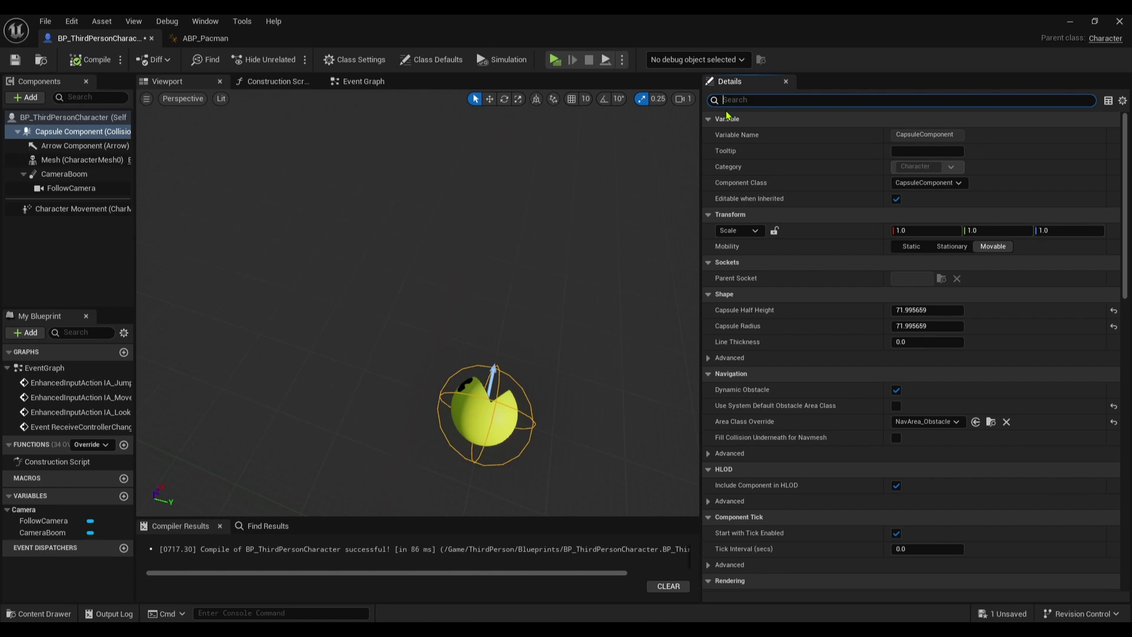
{"action": "type", "text": "visbil"}
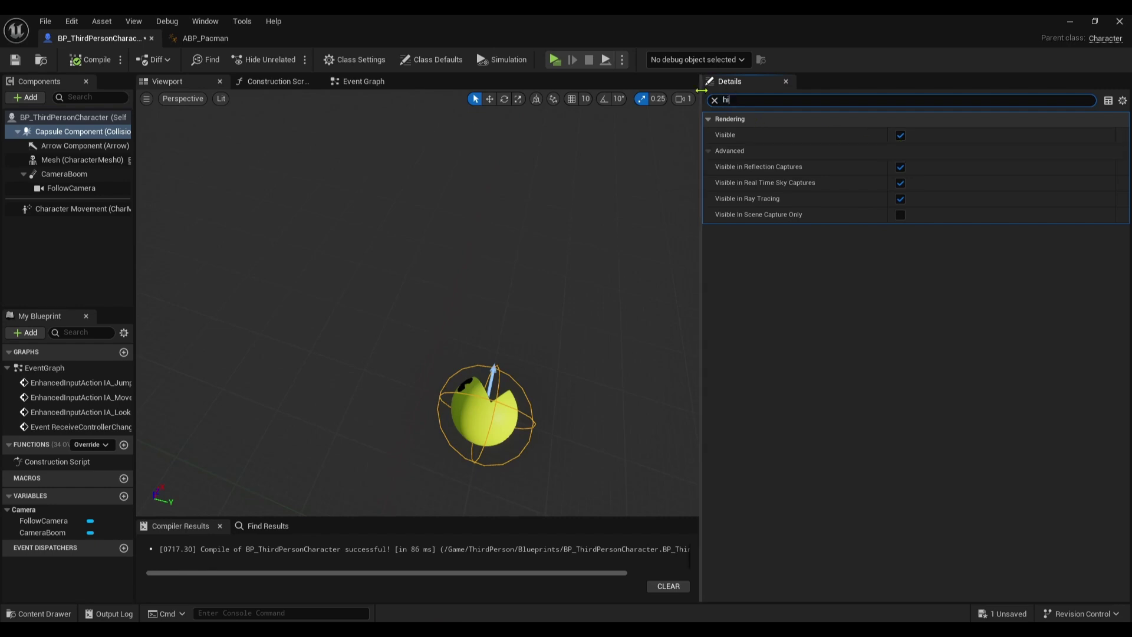
{"action": "type", "text": "n"}
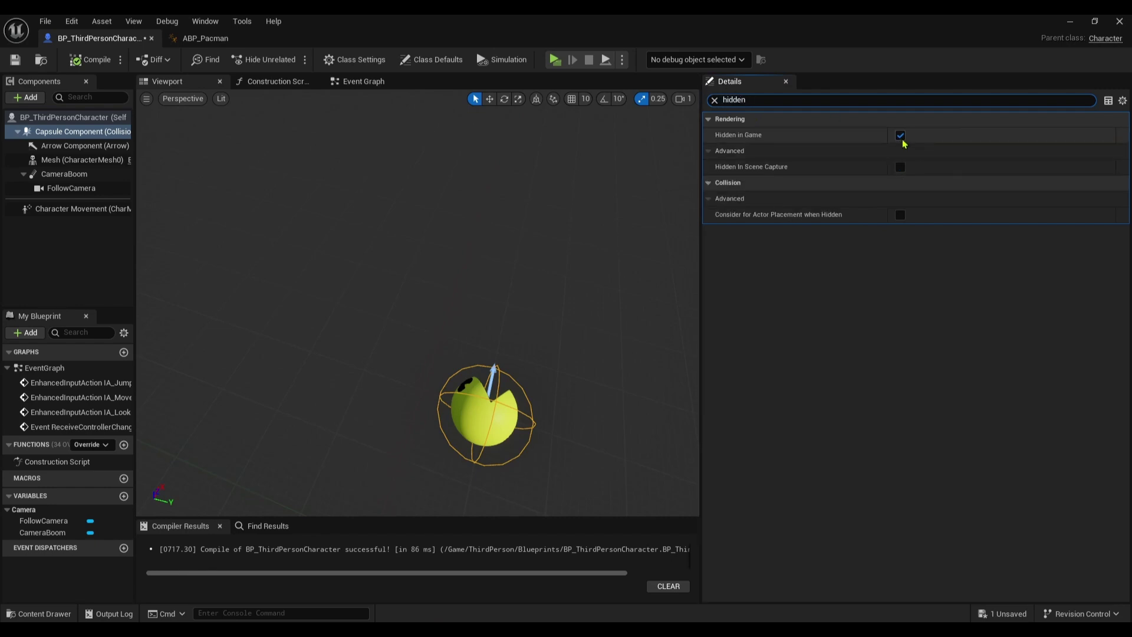
{"action": "left_click", "coordinate": [91, 59]}
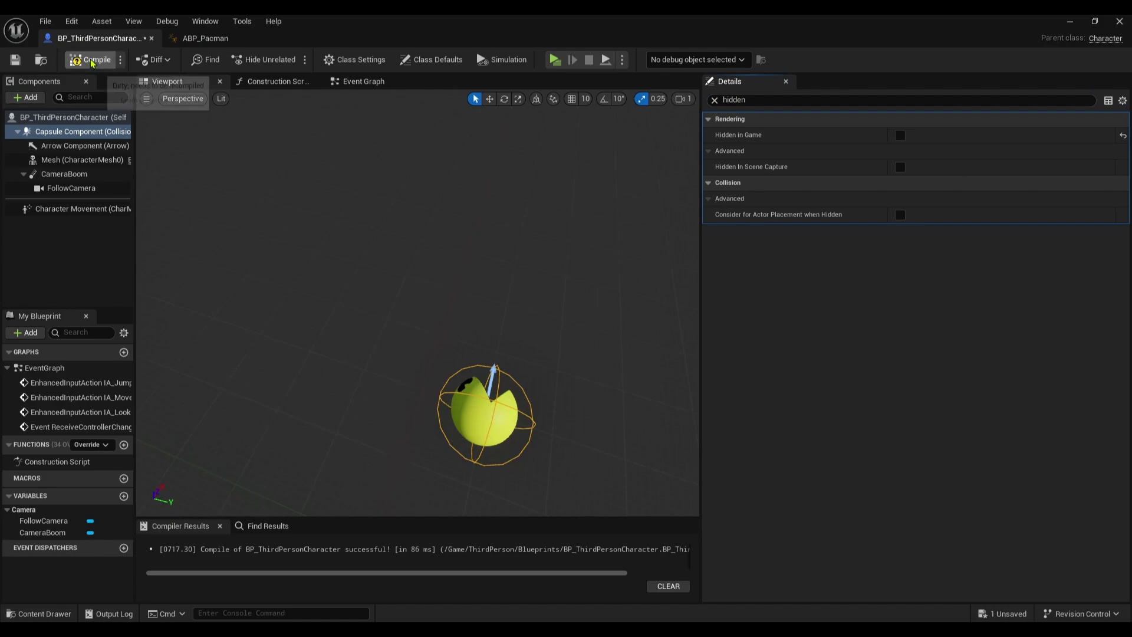
Play-test the level with the collision capsule shown, steering Pac-Man in all four directions up to the wall, and end the preview.
{"action": "left_click", "coordinate": [555, 59]}
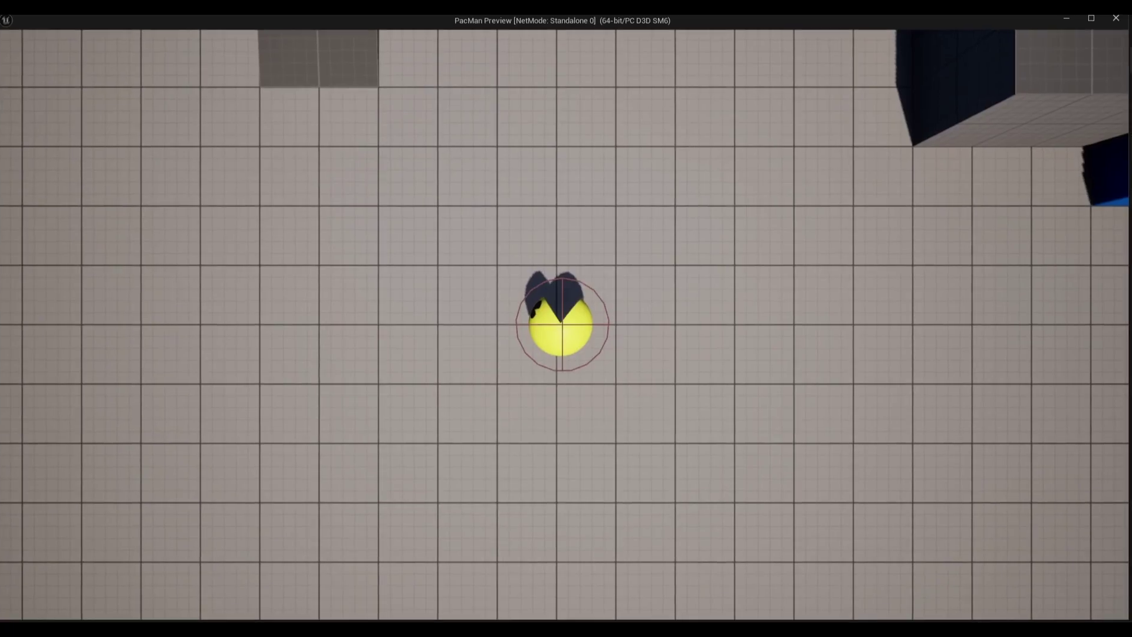
{"action": "key", "text": "w"}
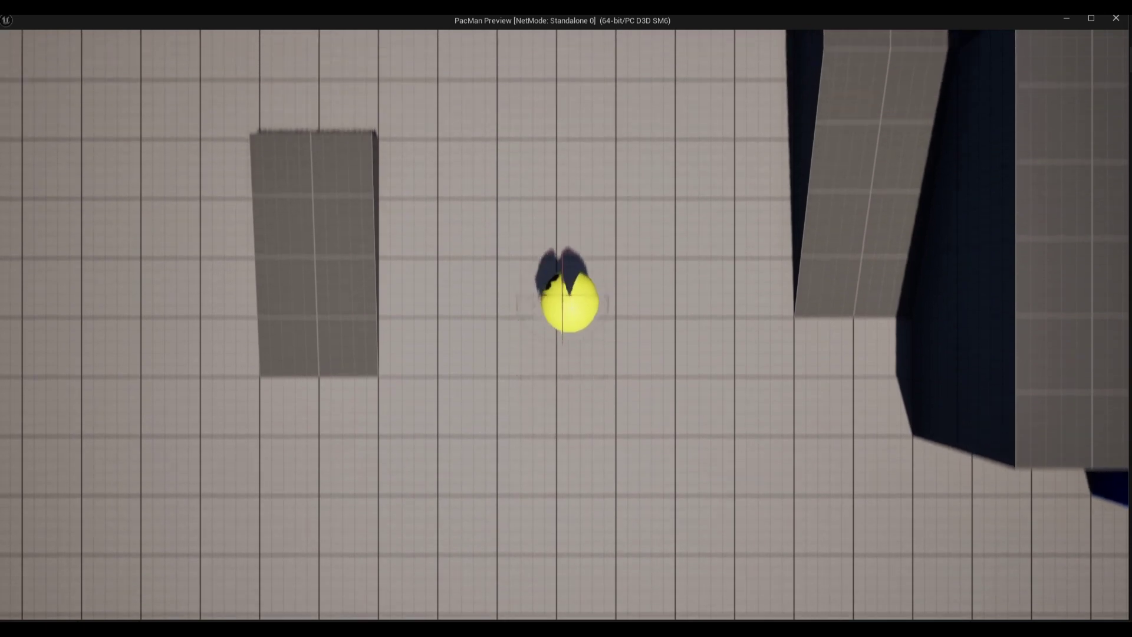
{"action": "key", "text": "Down"}
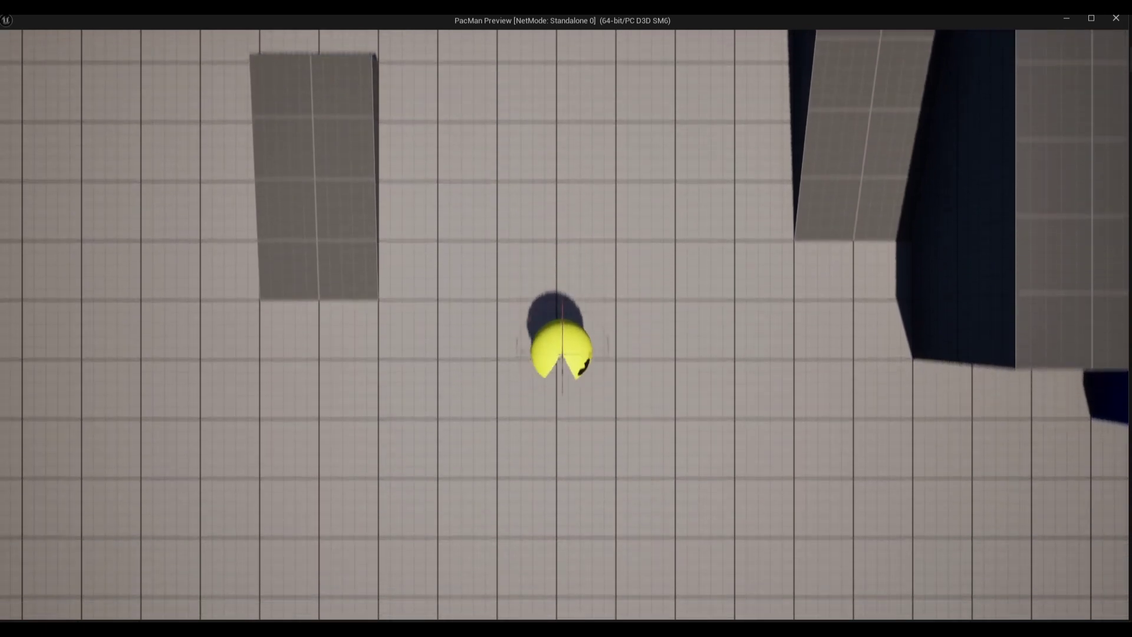
{"action": "key", "text": "Right"}
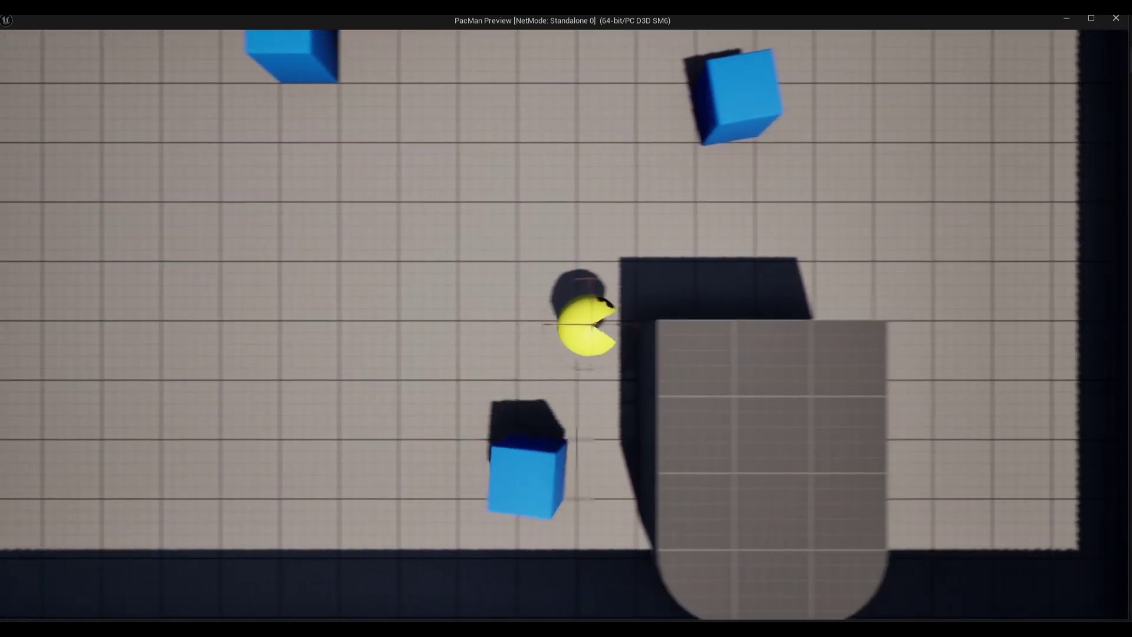
{"action": "key", "text": "Left"}
{"action": "key", "text": "Up"}
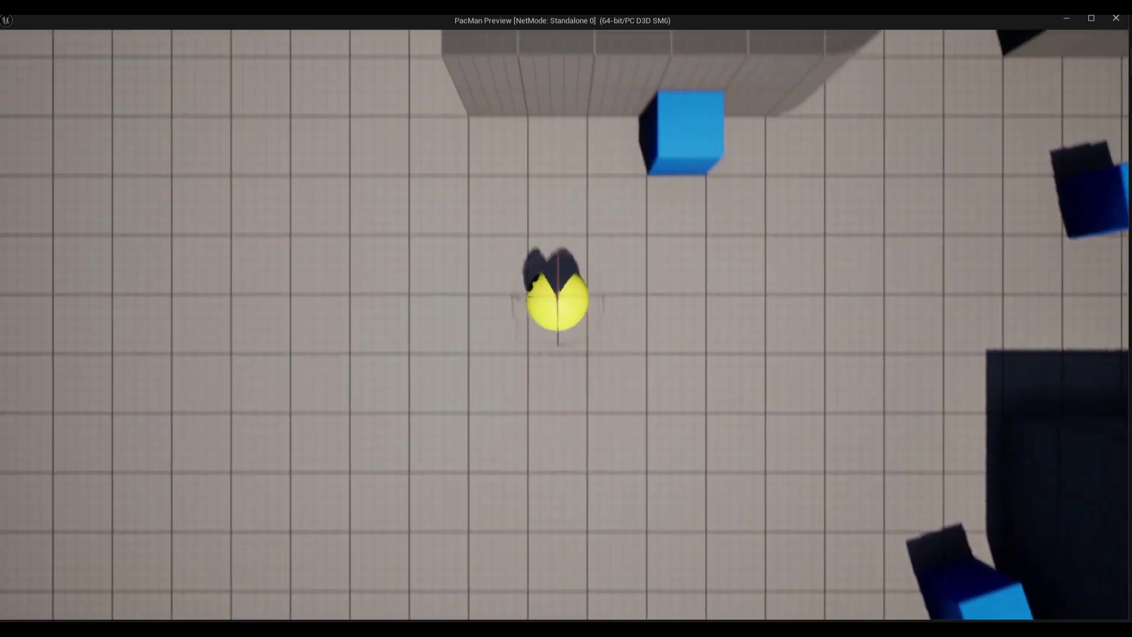
{"action": "key", "text": "Left"}
{"action": "key", "text": "Up"}
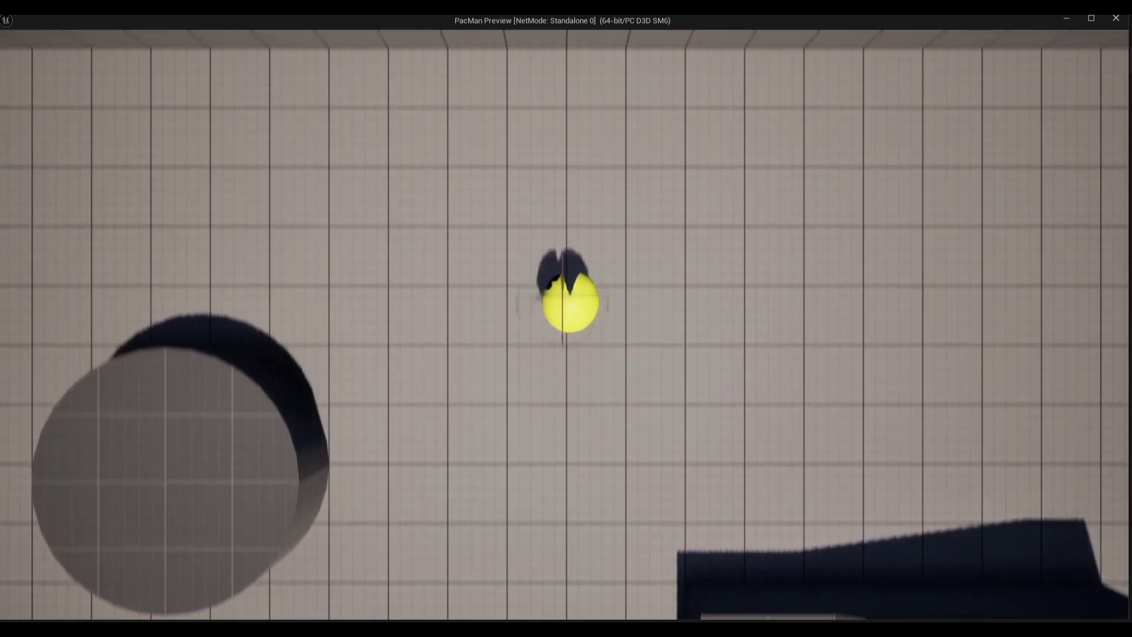
{"action": "key", "text": "Right"}
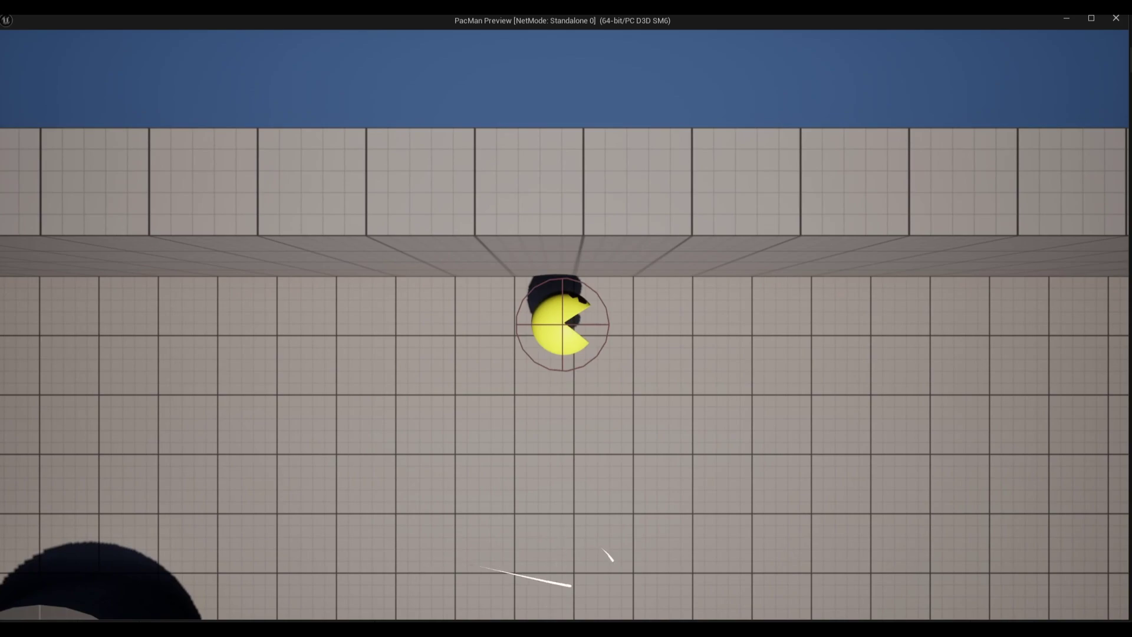
{"action": "key", "text": "Escape"}
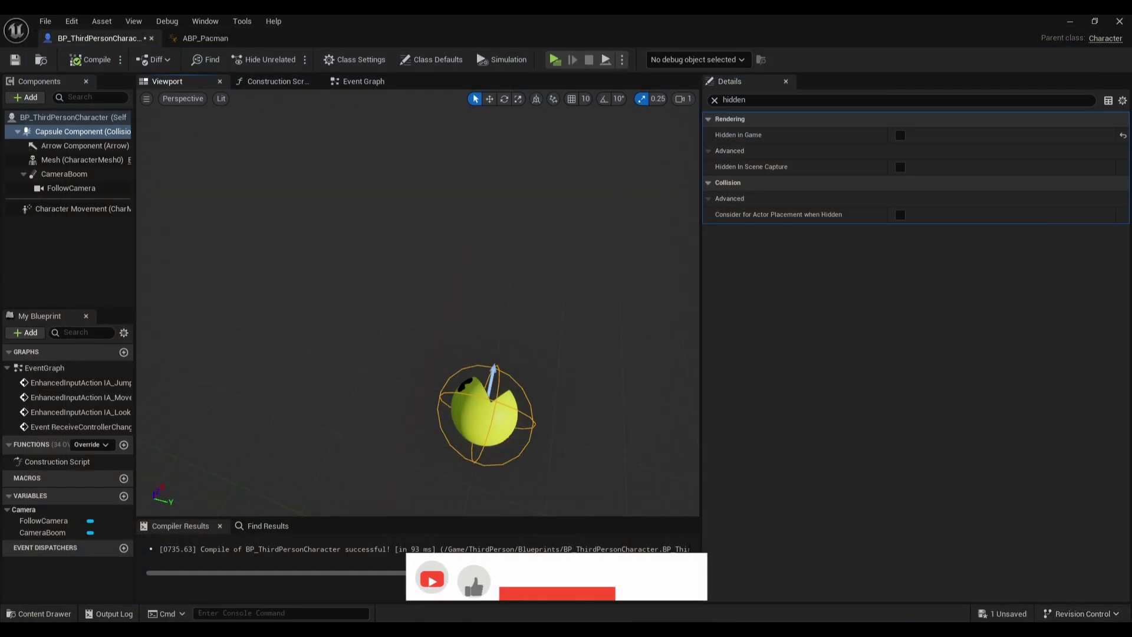